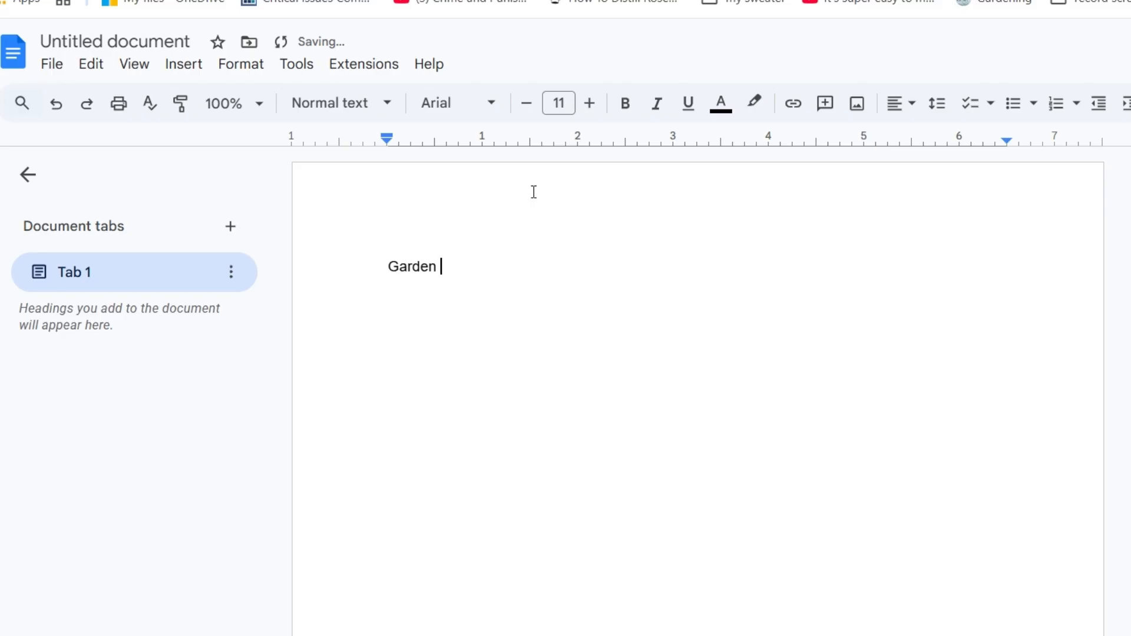
- Complete the document title as "Garden Journal" and format it in bold at font size 20
type("Journal")
left_click_drag(497, 268, 390, 267)
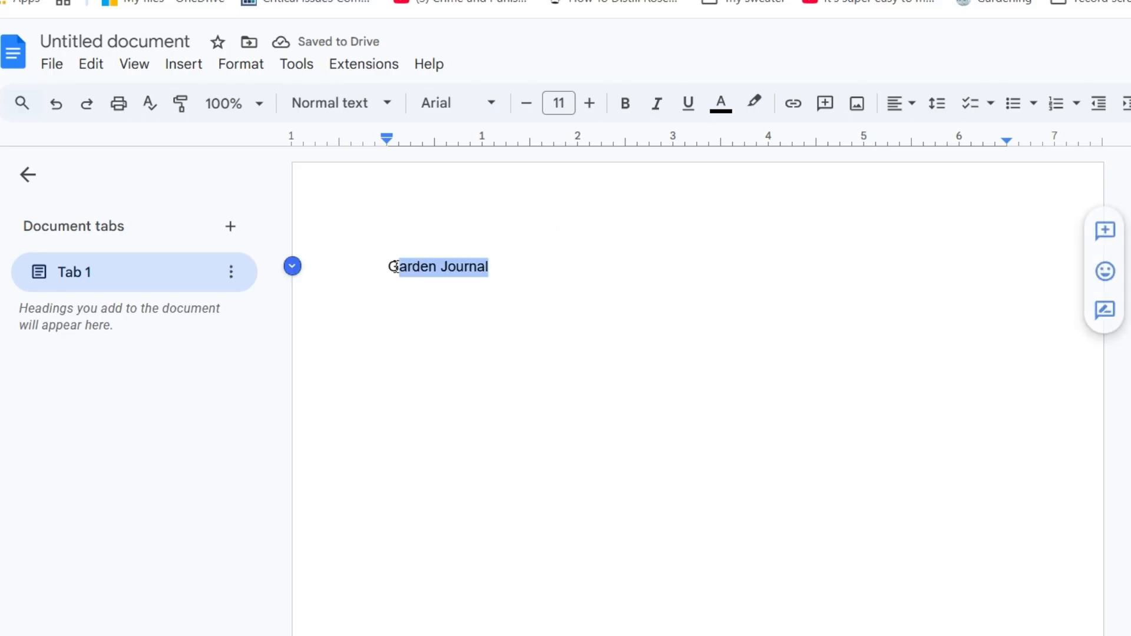
left_click(589, 103)
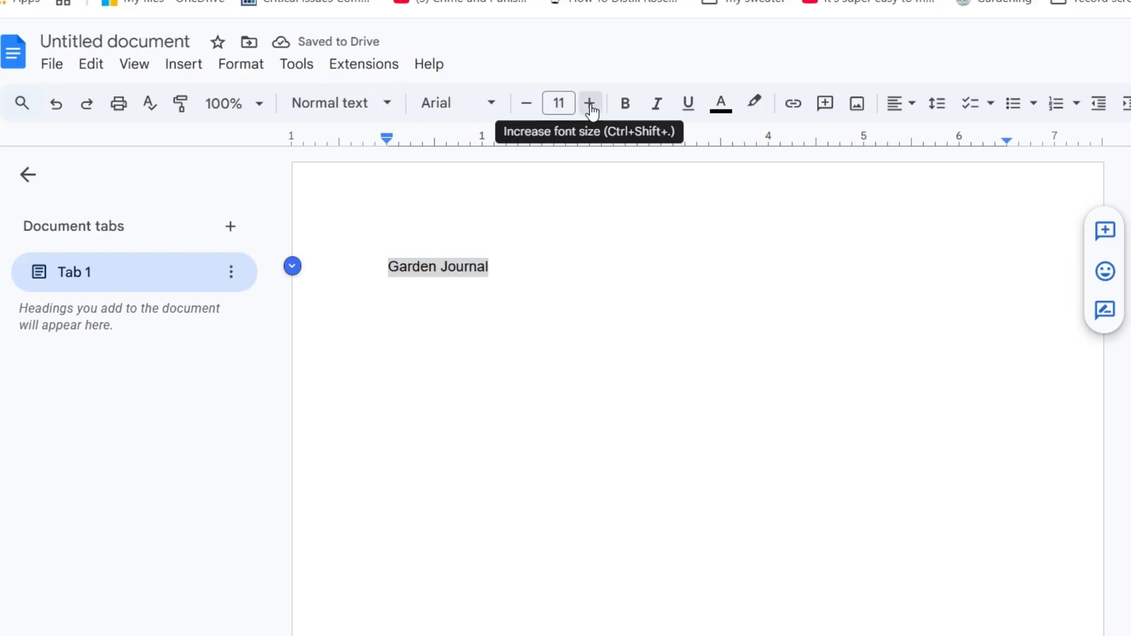
left_click(590, 103)
left_click(590, 104)
left_click(589, 104)
left_click(590, 103)
left_click(590, 104)
left_click(590, 104)
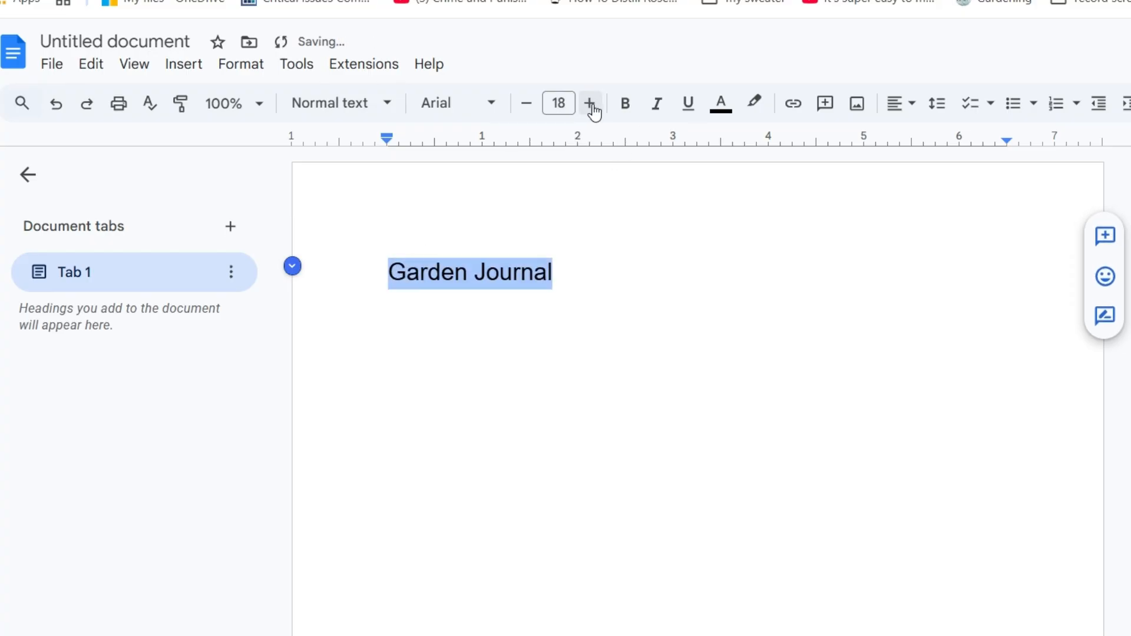
left_click(624, 109)
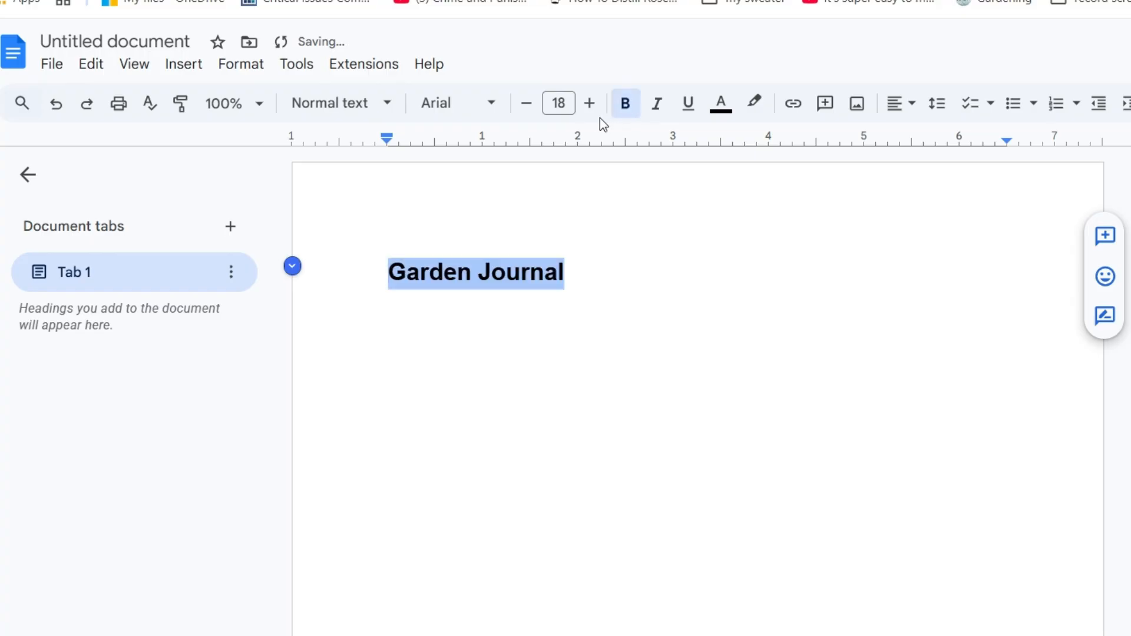
left_click(590, 103)
left_click(590, 104)
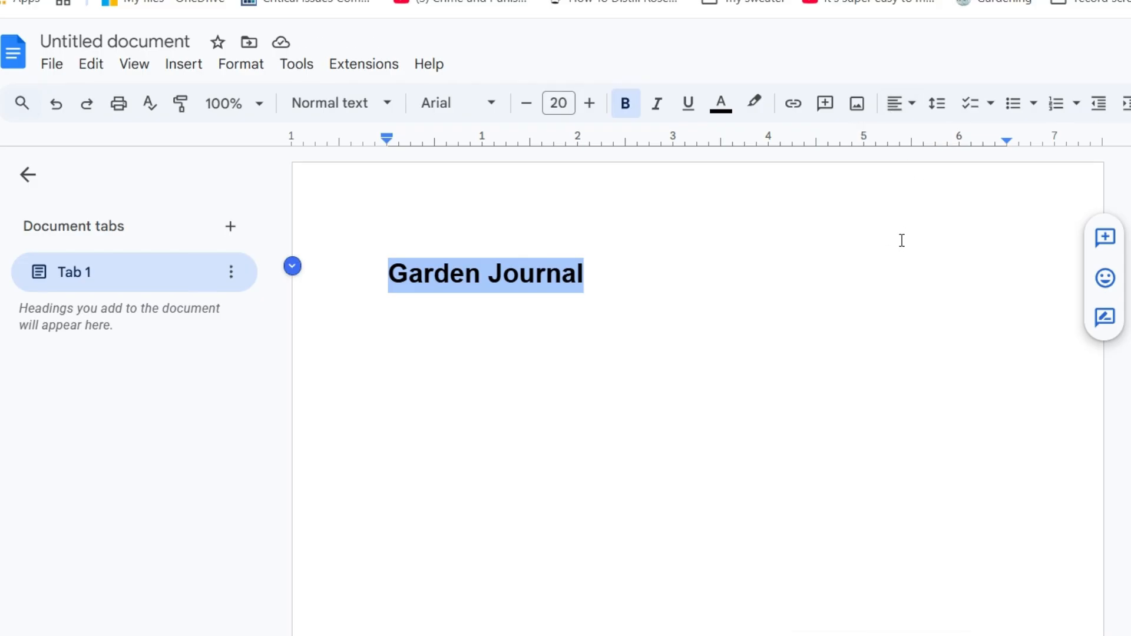
- Center the "Garden Journal" title horizontally on the page
left_click(914, 110)
left_click(929, 140)
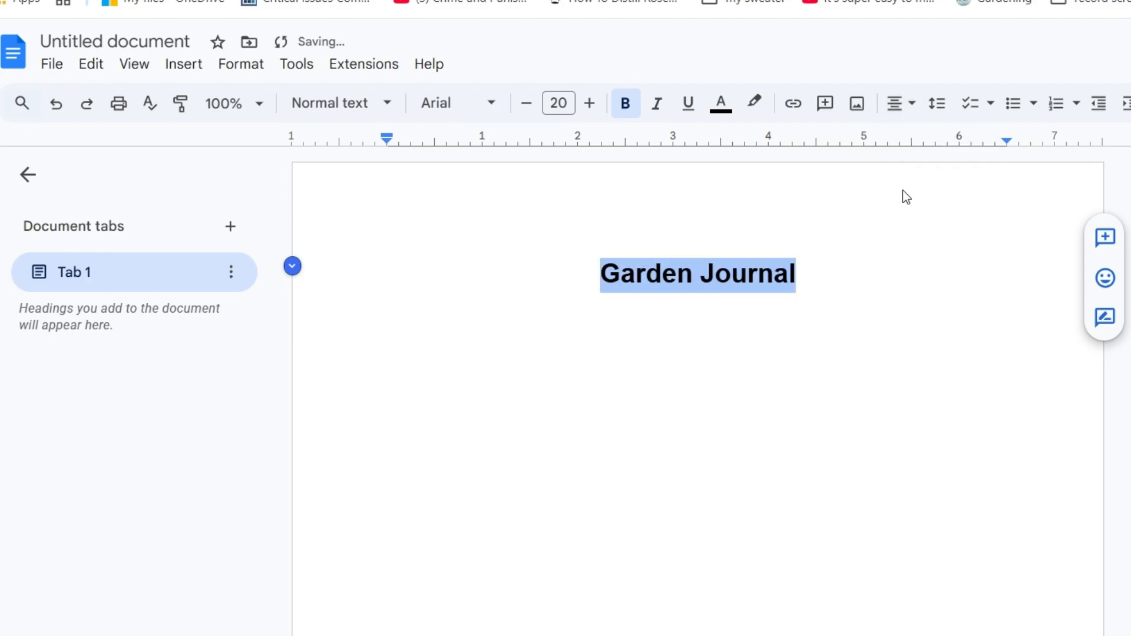
left_click(826, 285)
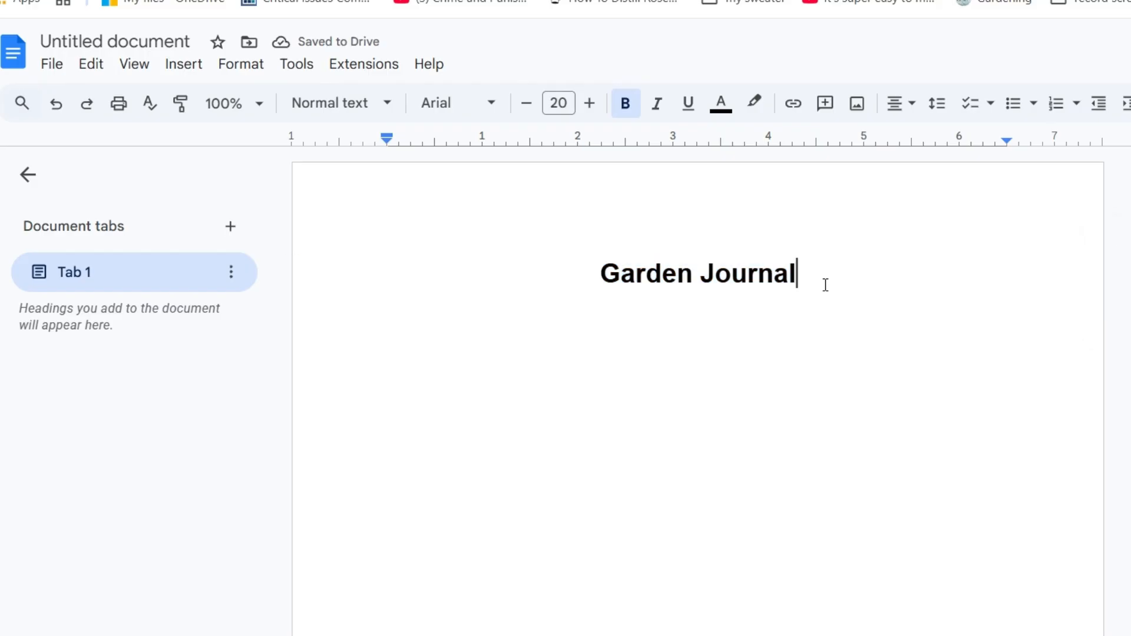
- Three lines below the title, add "Compiled to 12/27/2025" as left-aligned, non-bold text at font size 12
key("Return")
key("Return")
key("Return")
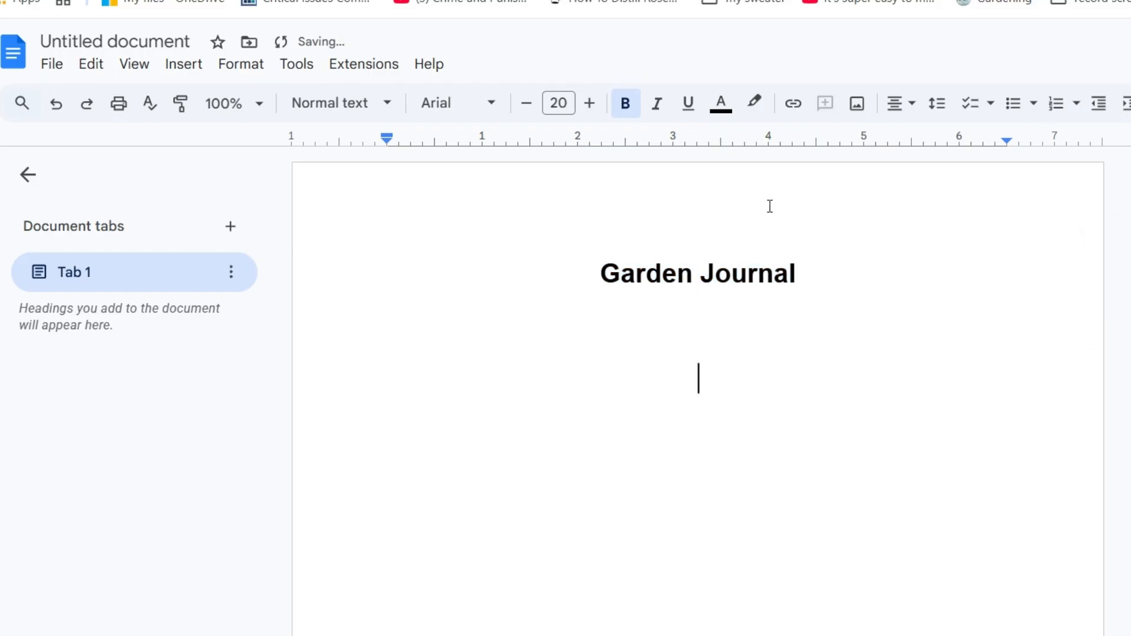
left_click(895, 111)
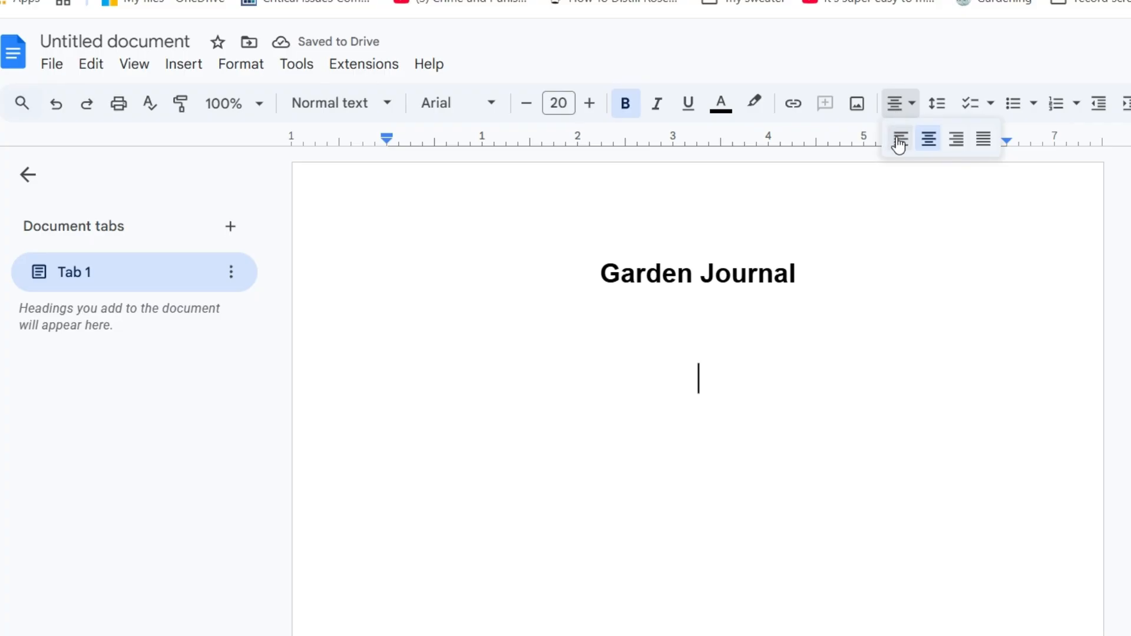
left_click(899, 144)
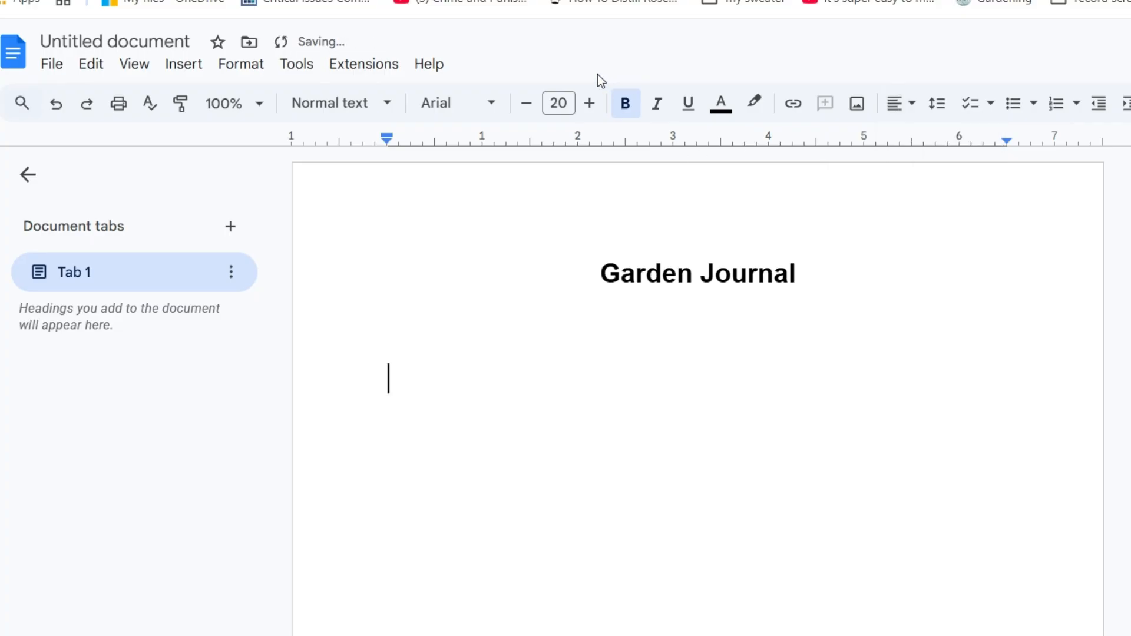
left_click(627, 106)
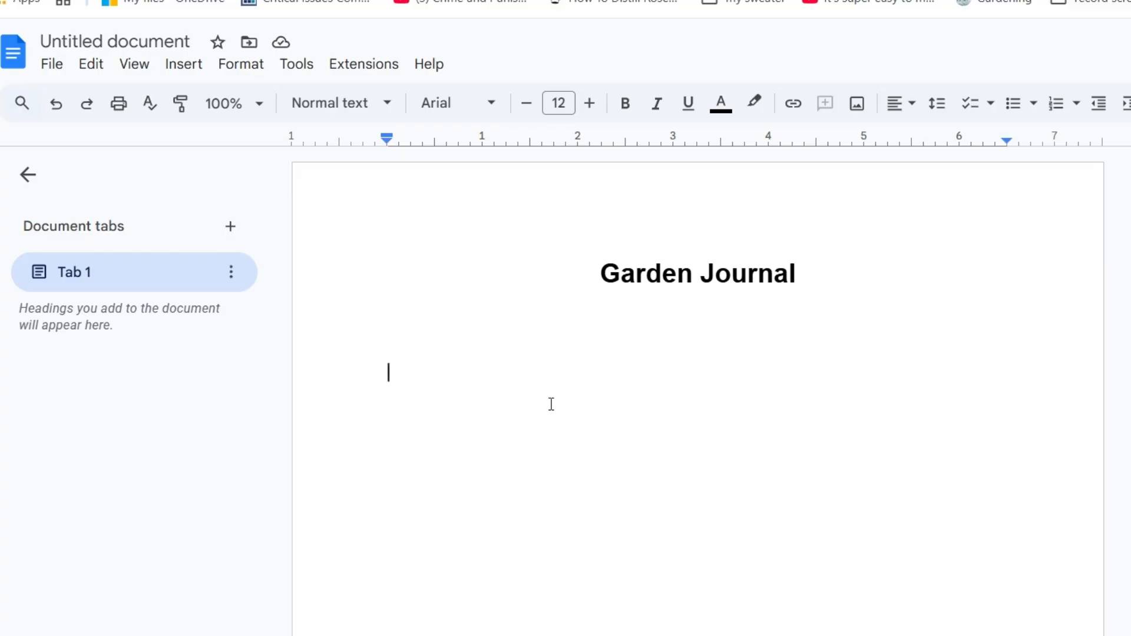
type("cop")
key("BackSpace")
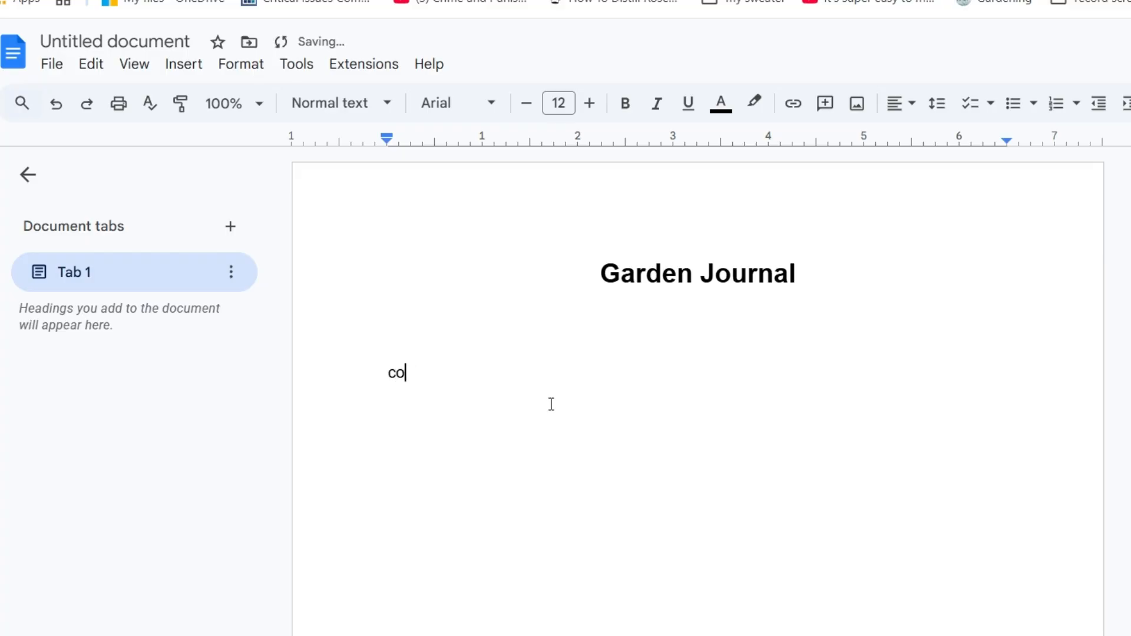
type("mpiled to ")
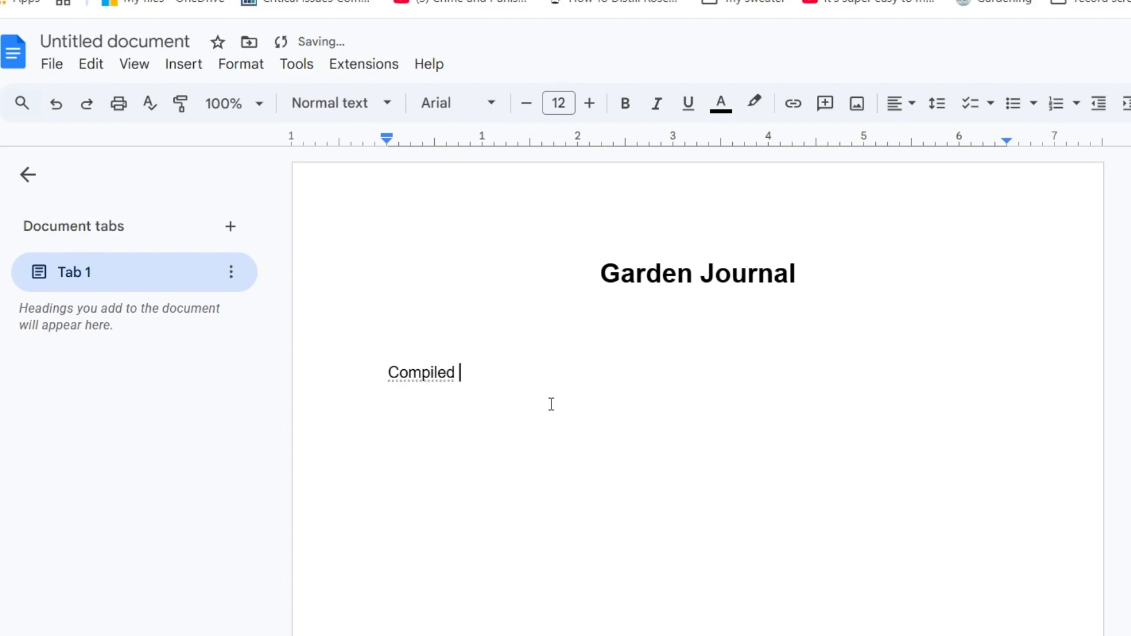
type("12/27/2025")
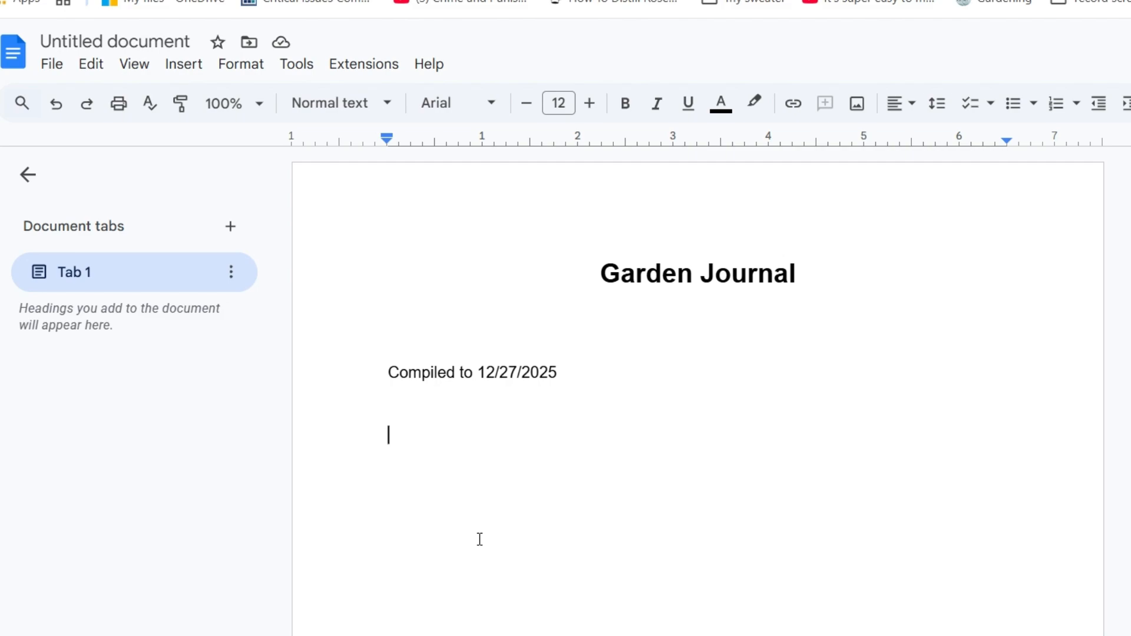
- Add the line "Order seeds by Jan. 1" below the compilation date and highlight it in bright green
type("Order se")
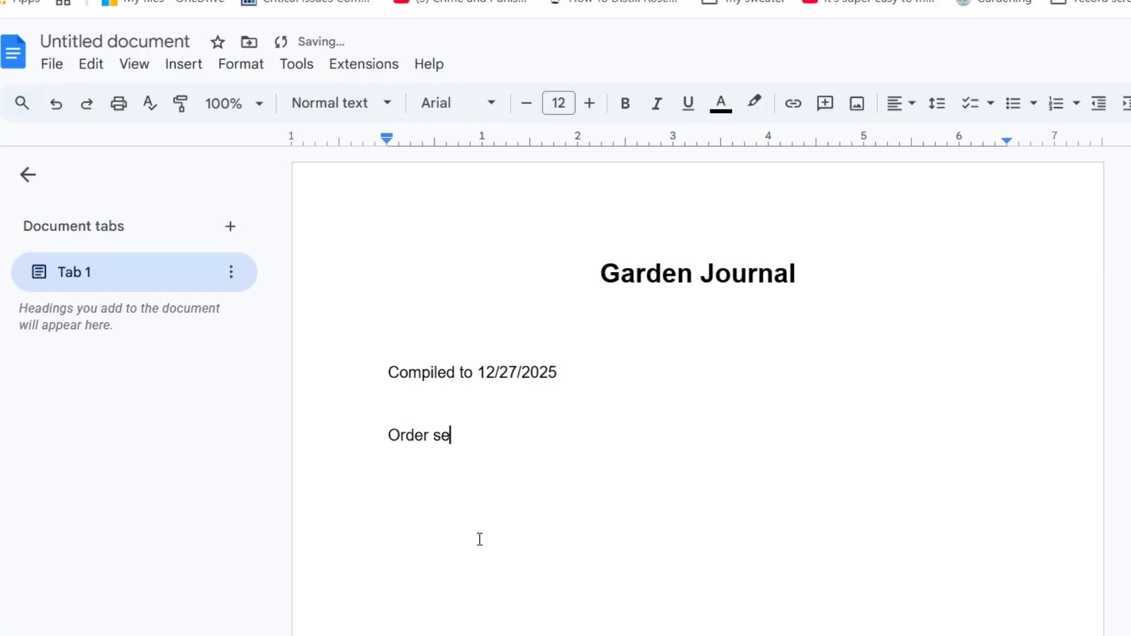
type("eds by Jan. 1")
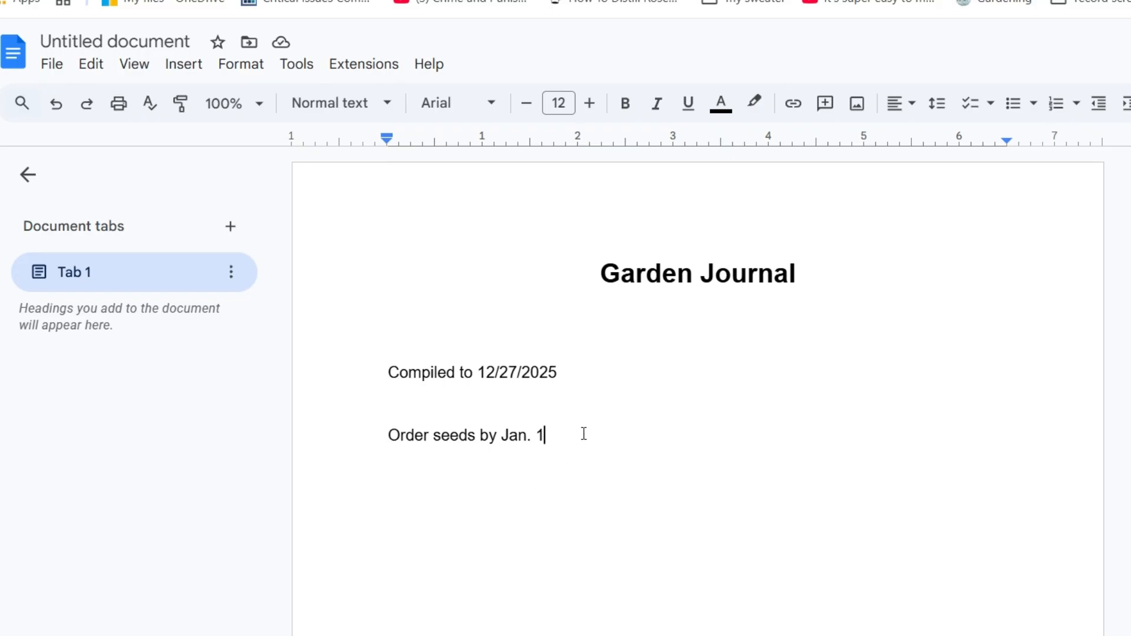
left_click_drag(578, 434, 387, 435)
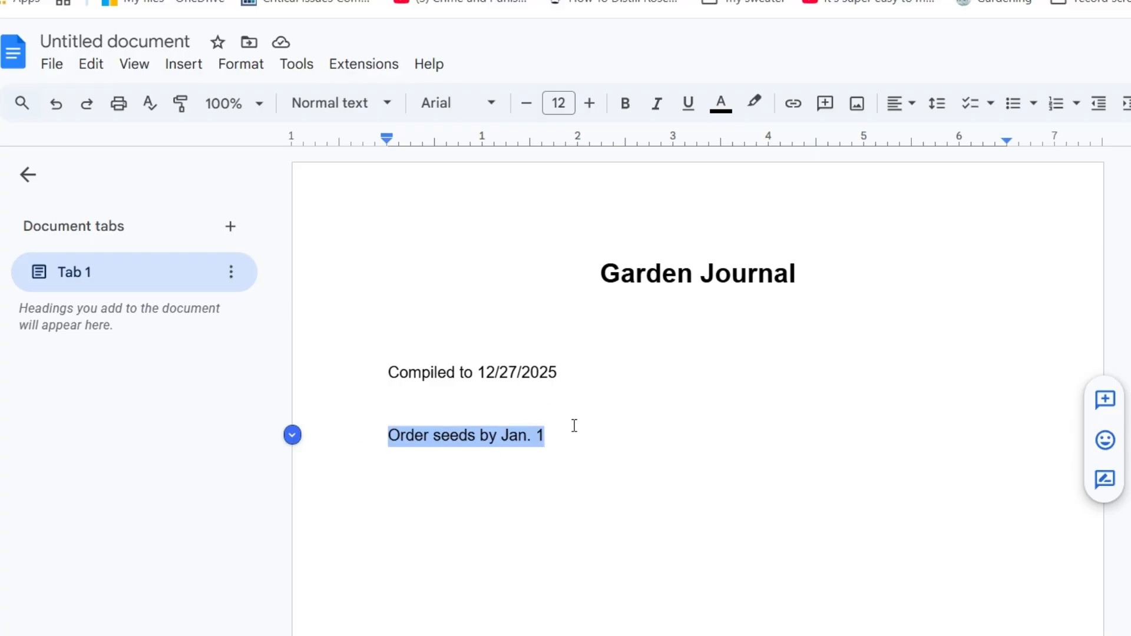
left_click(755, 107)
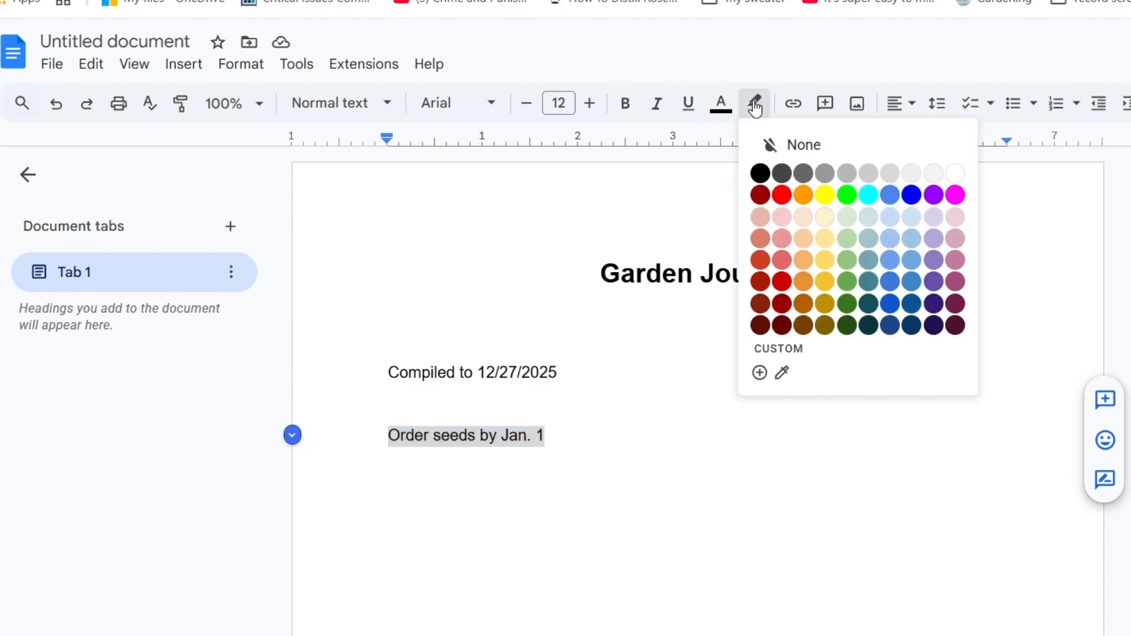
left_click(847, 195)
left_click(679, 418)
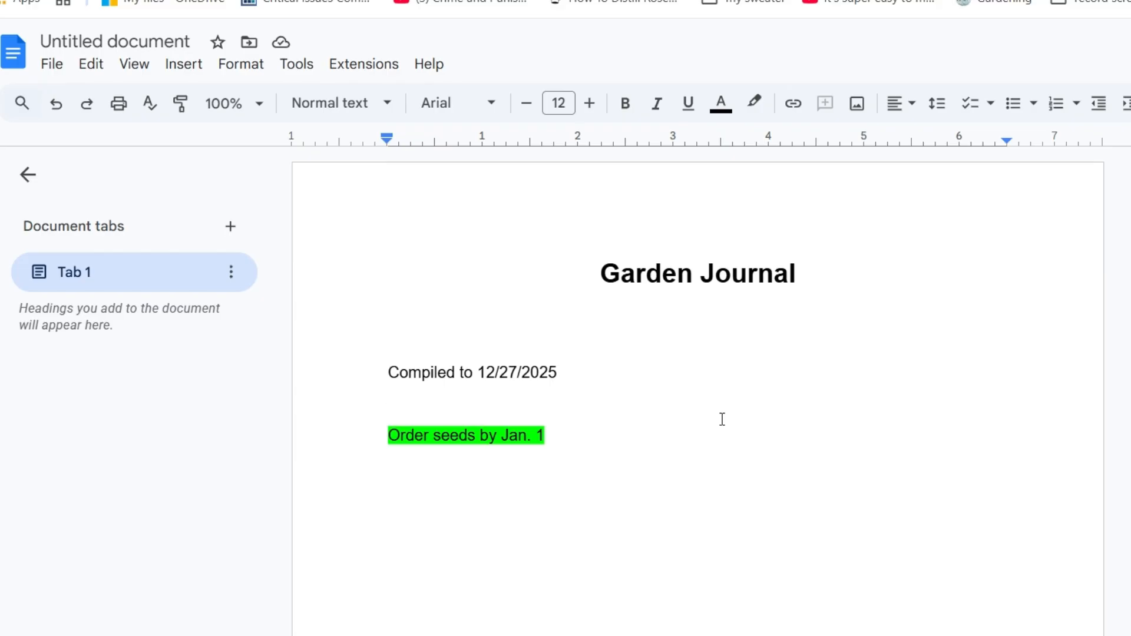
- Start a new line under the seed reminder and set its highlight color to None
left_click(573, 436)
key("Return")
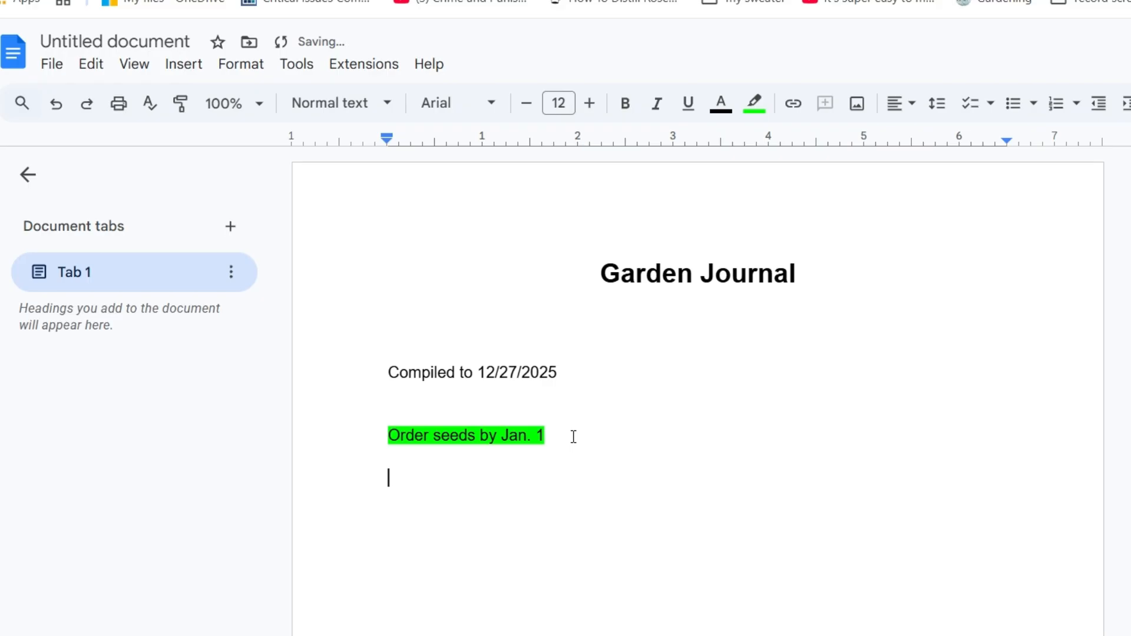
left_click(754, 112)
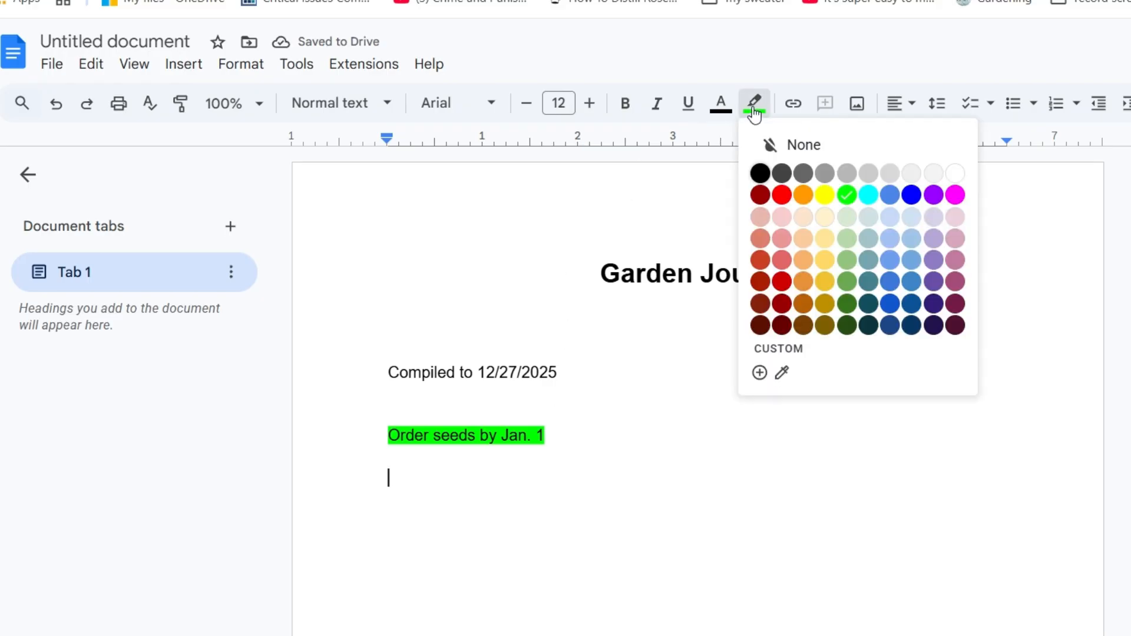
left_click(774, 144)
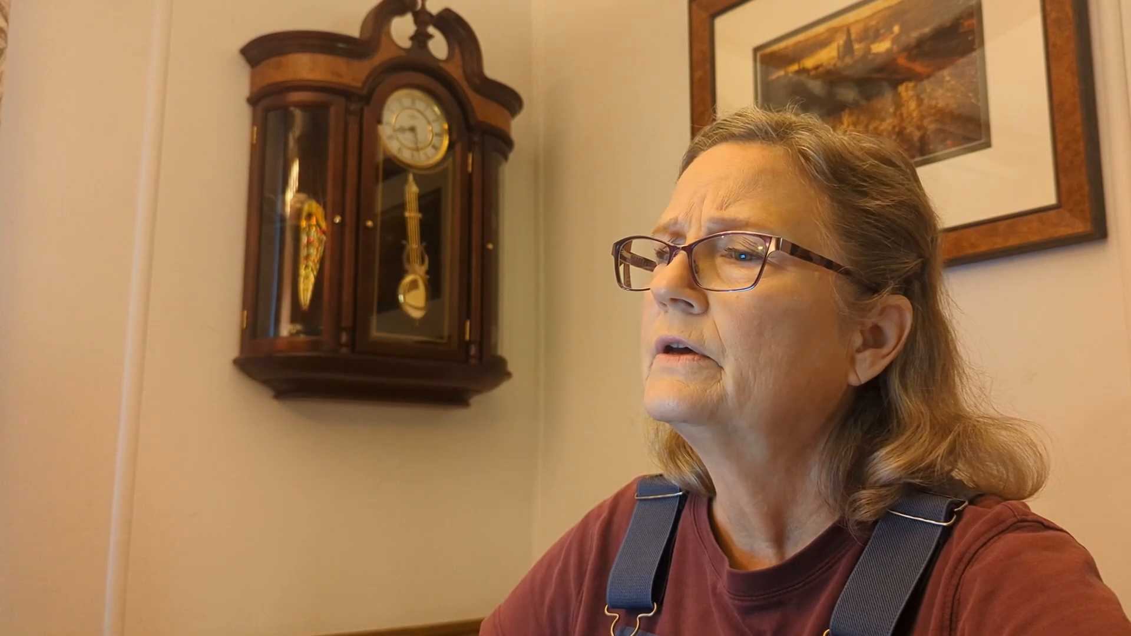
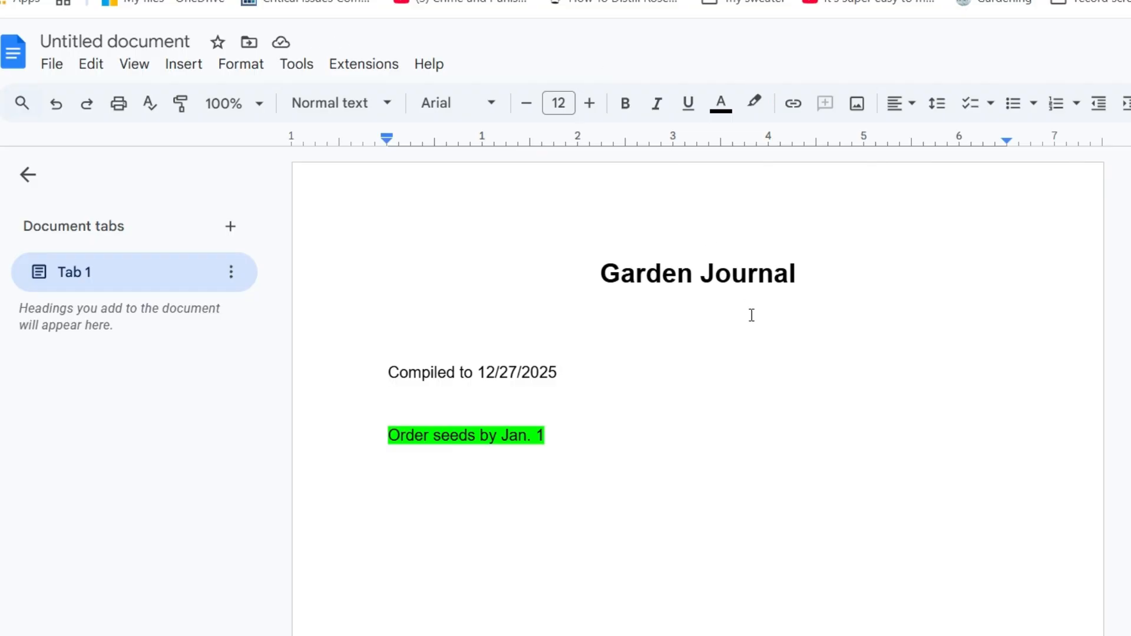
left_click(765, 325)
type("Ga")
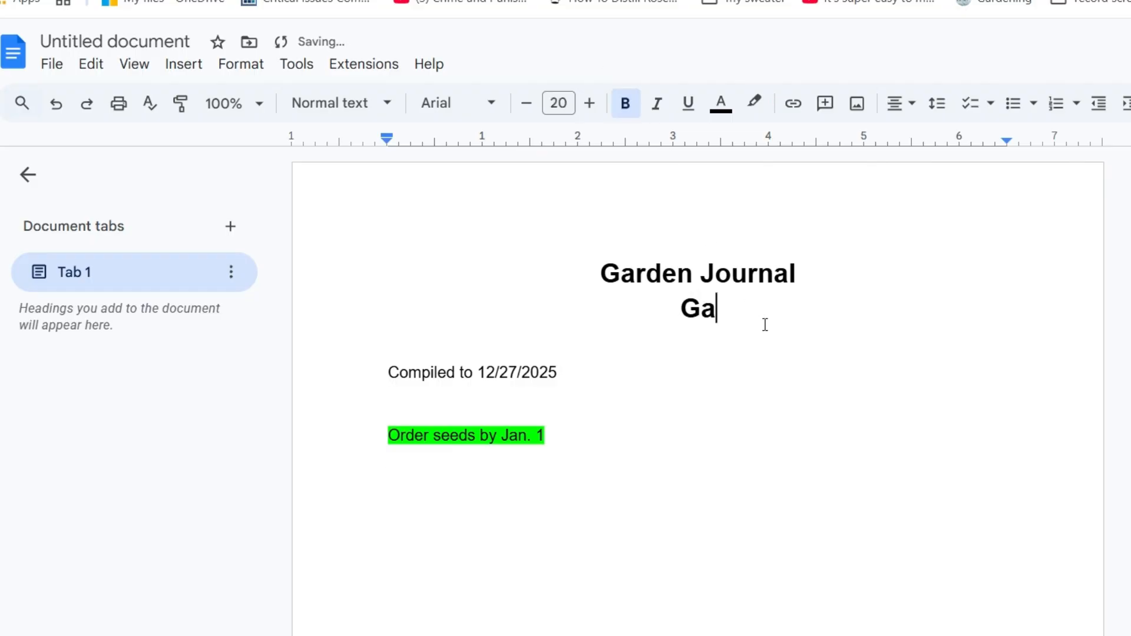
key("BackSpace")
key("BackSpace")
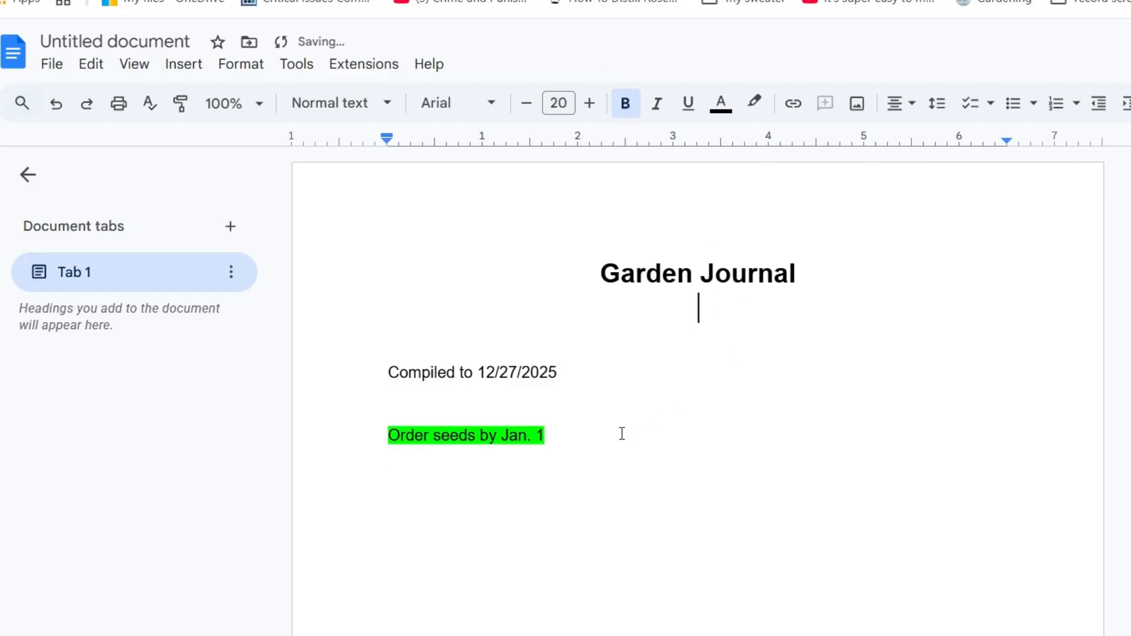
- Add the line "Garden Remedies" directly under the highlighted seed reminder, with the highlight color set to None
left_click(574, 441)
key("Return")
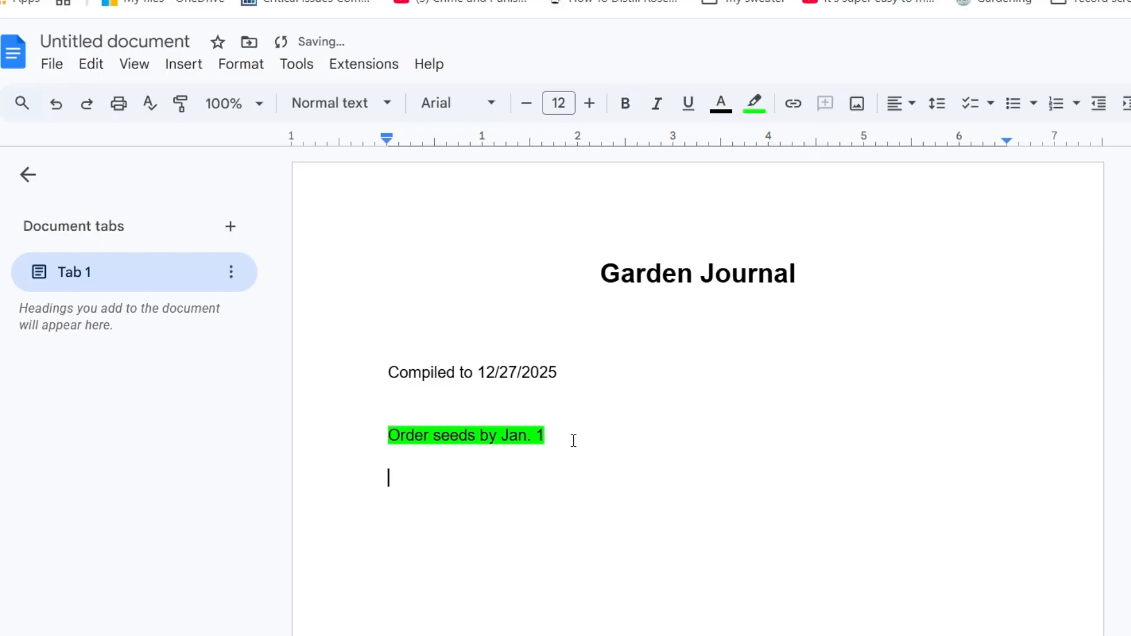
type("Gar")
key("BackSpace")
key("BackSpace")
key("BackSpace")
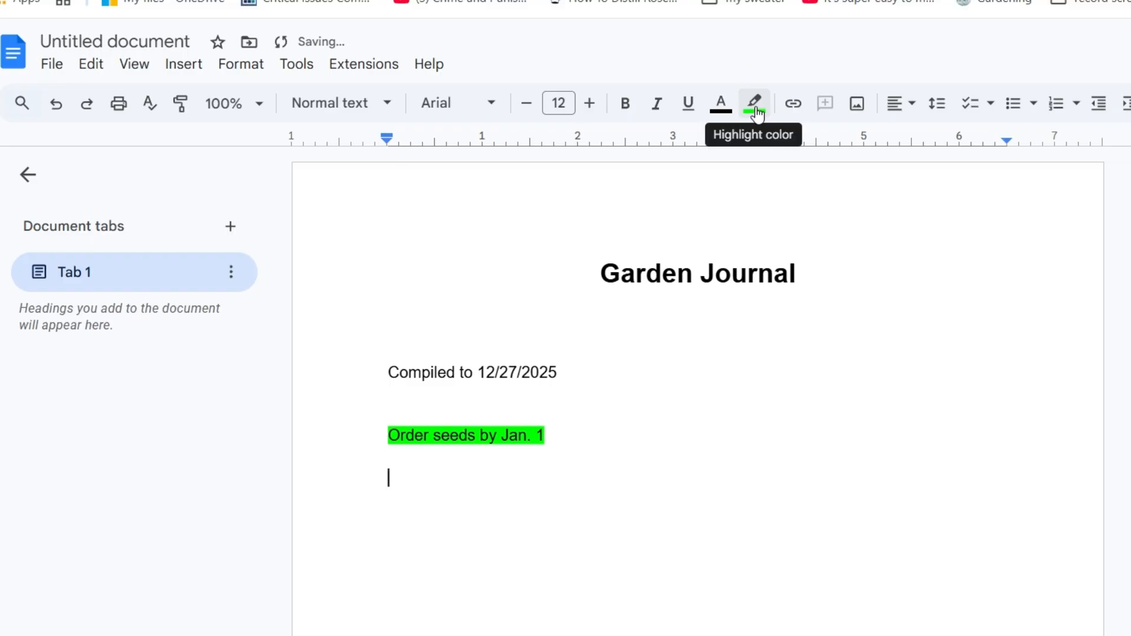
left_click(757, 112)
left_click(769, 146)
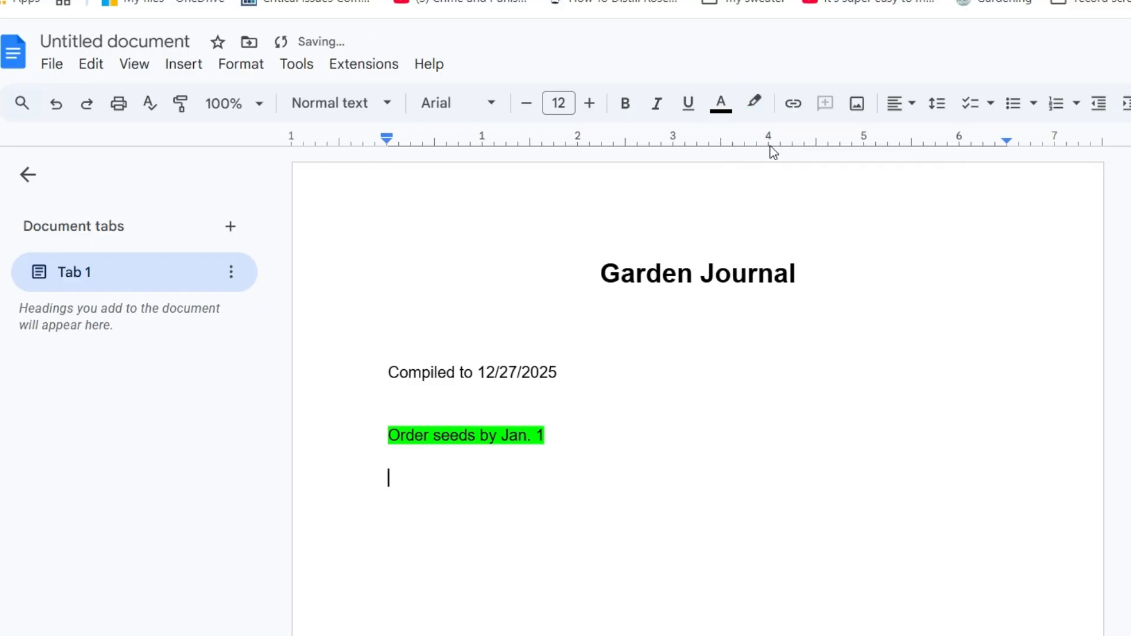
type("Garden ")
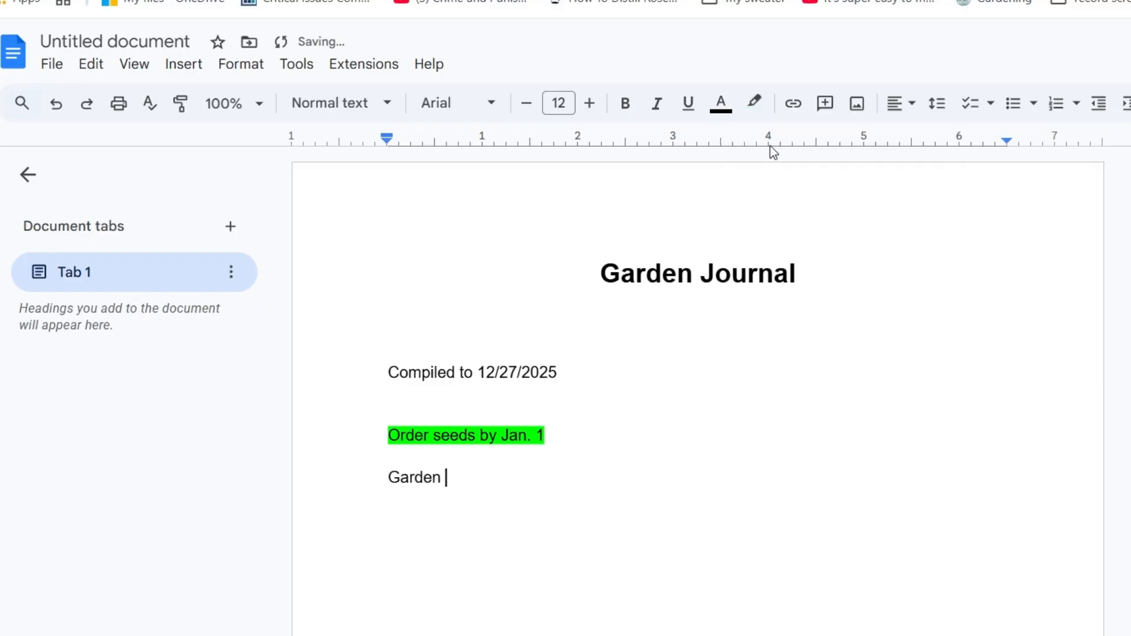
type("Remedies")
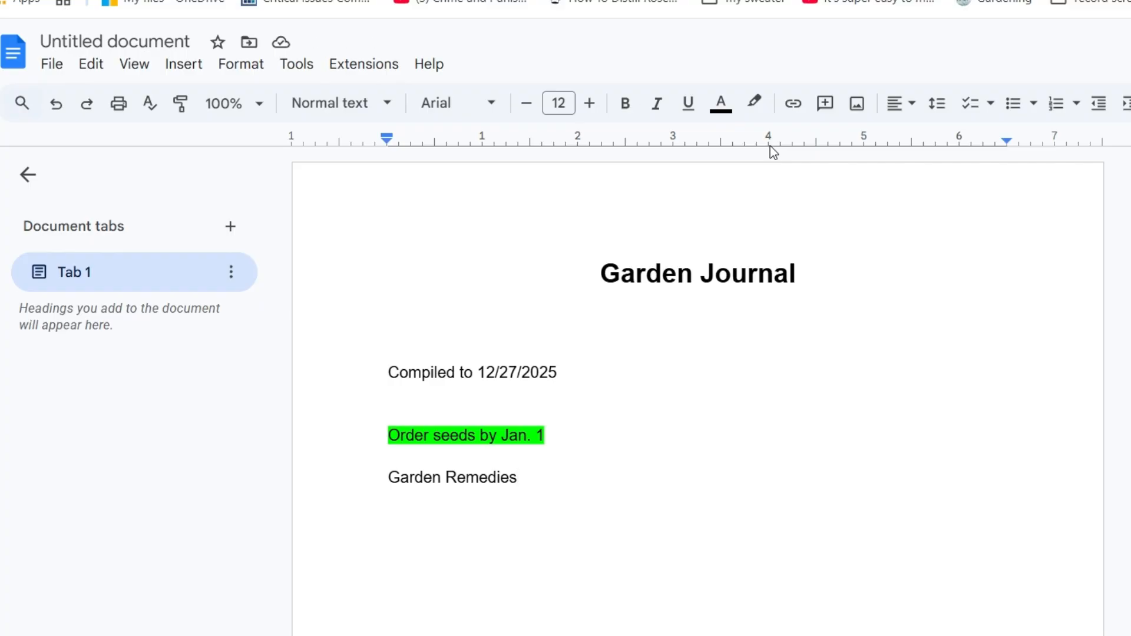
- Below "Garden Remedies", add the line "Fertilizers" and under it the line "According to soil sample I need these elements:"
key("Return")
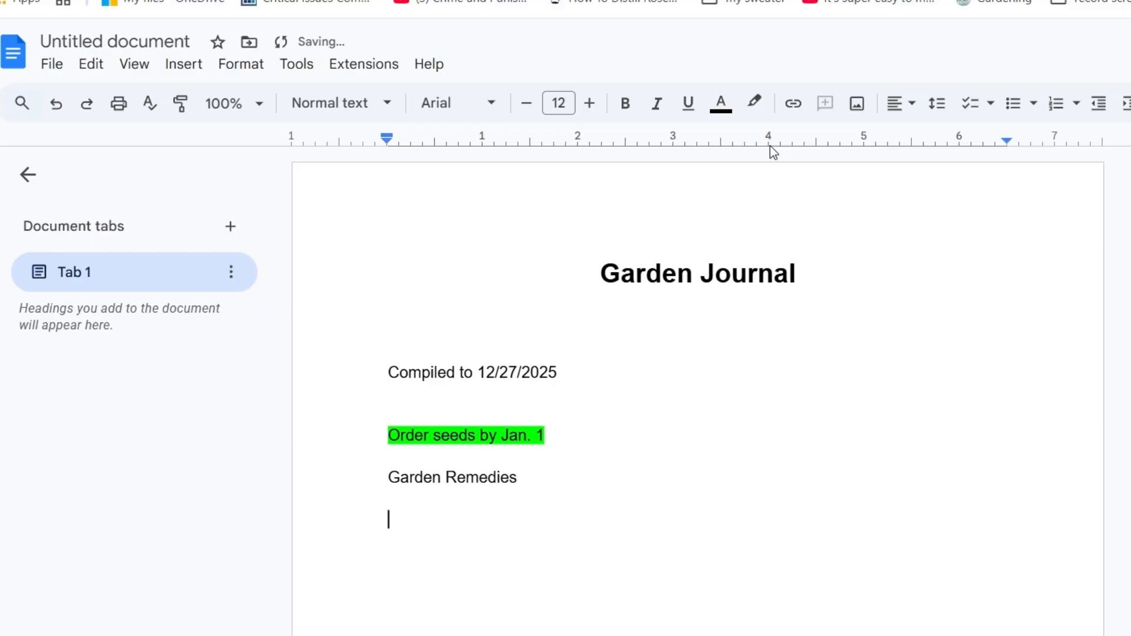
type("Fertilizers")
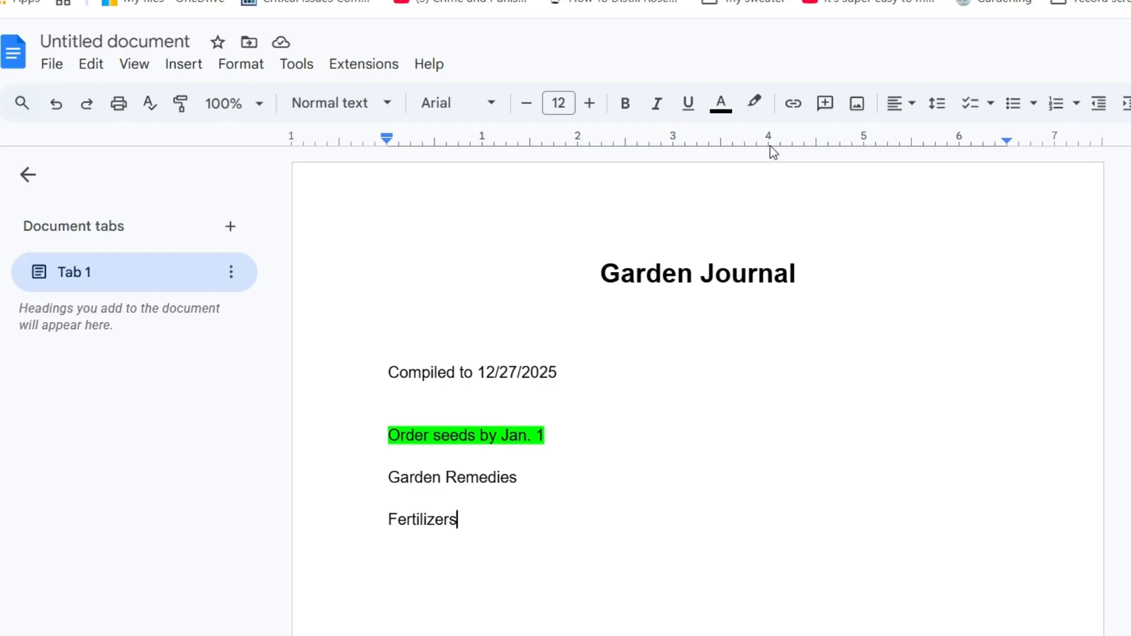
key("Return")
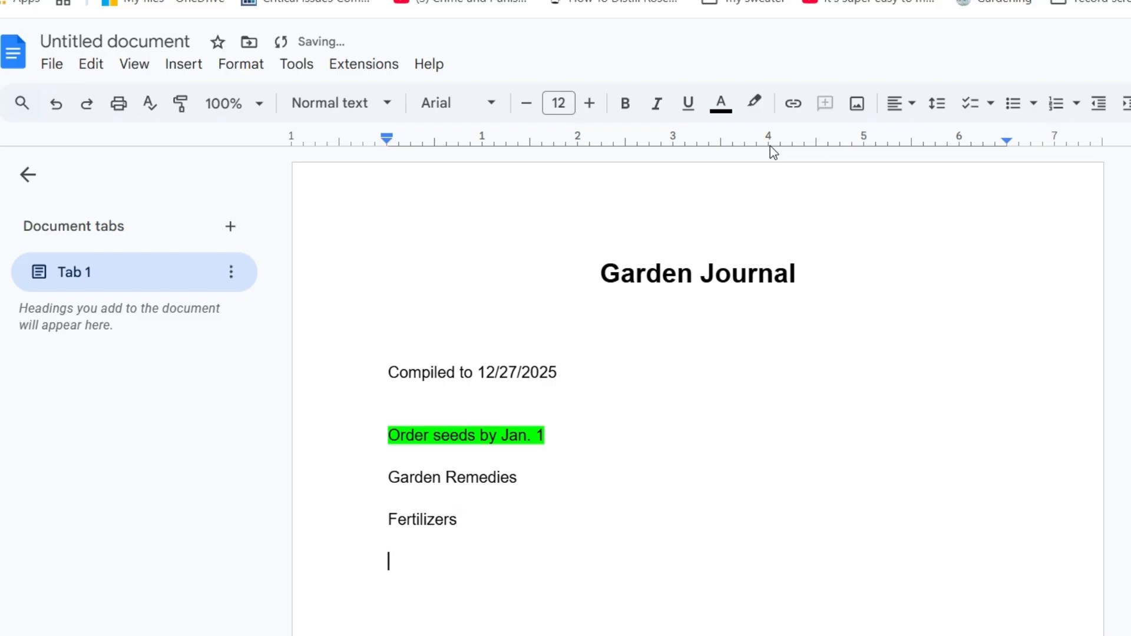
type("According ")
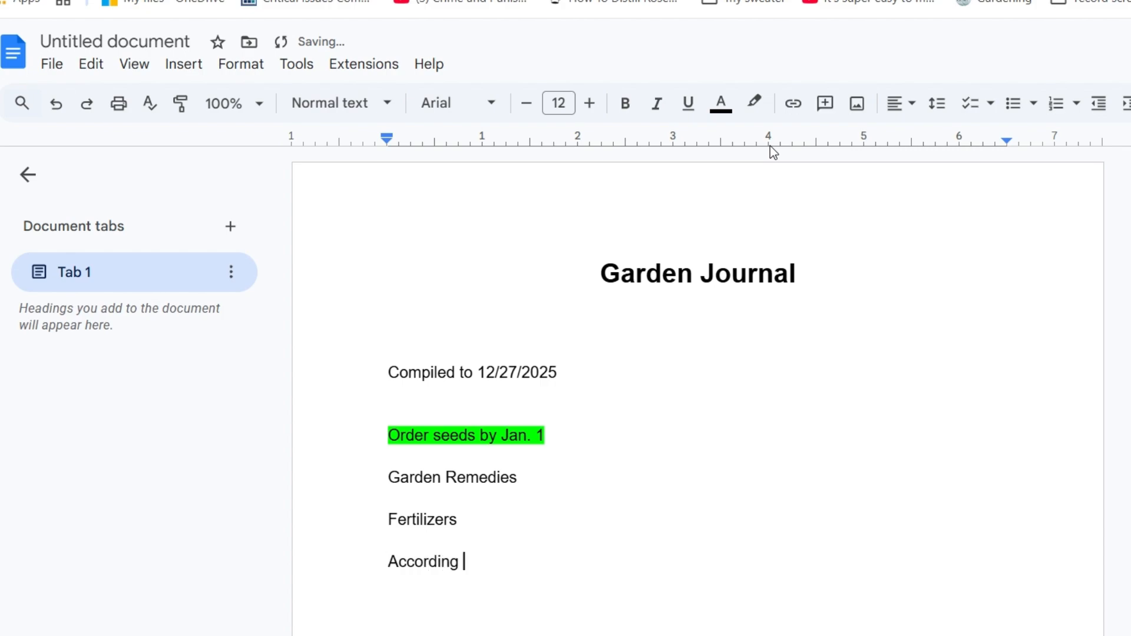
type("to soil sample l")
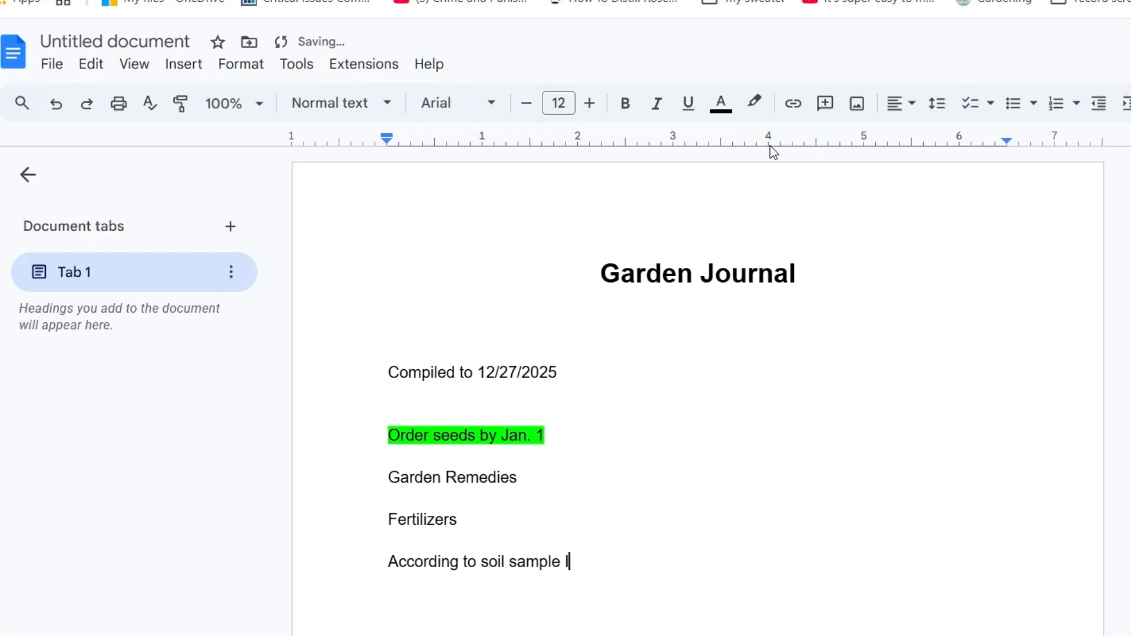
type(" need these elements")
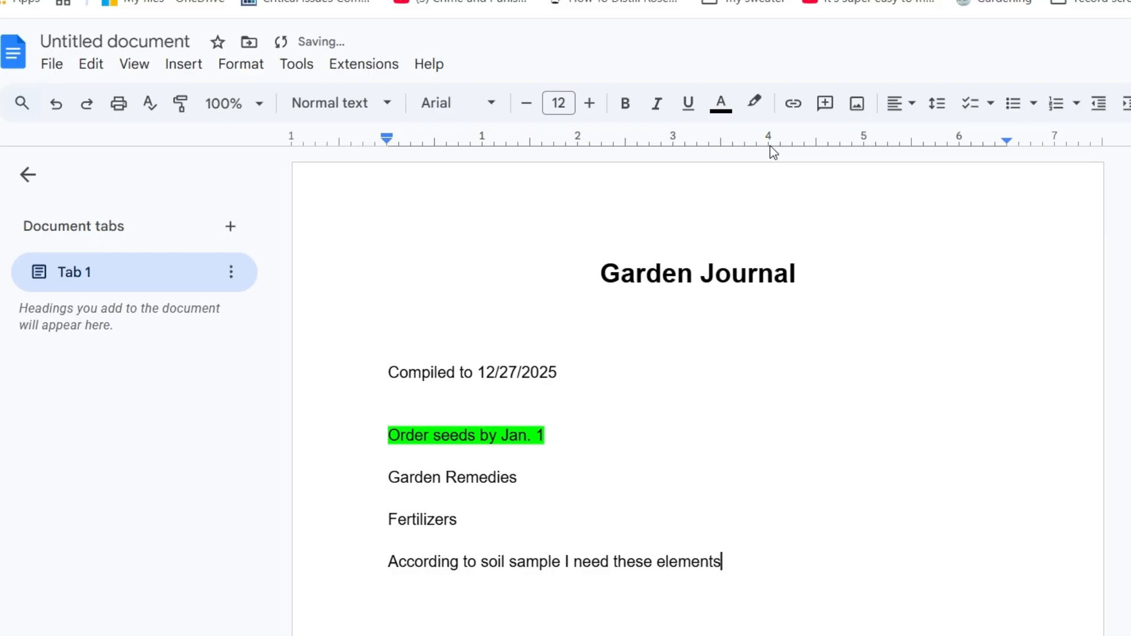
type(".")
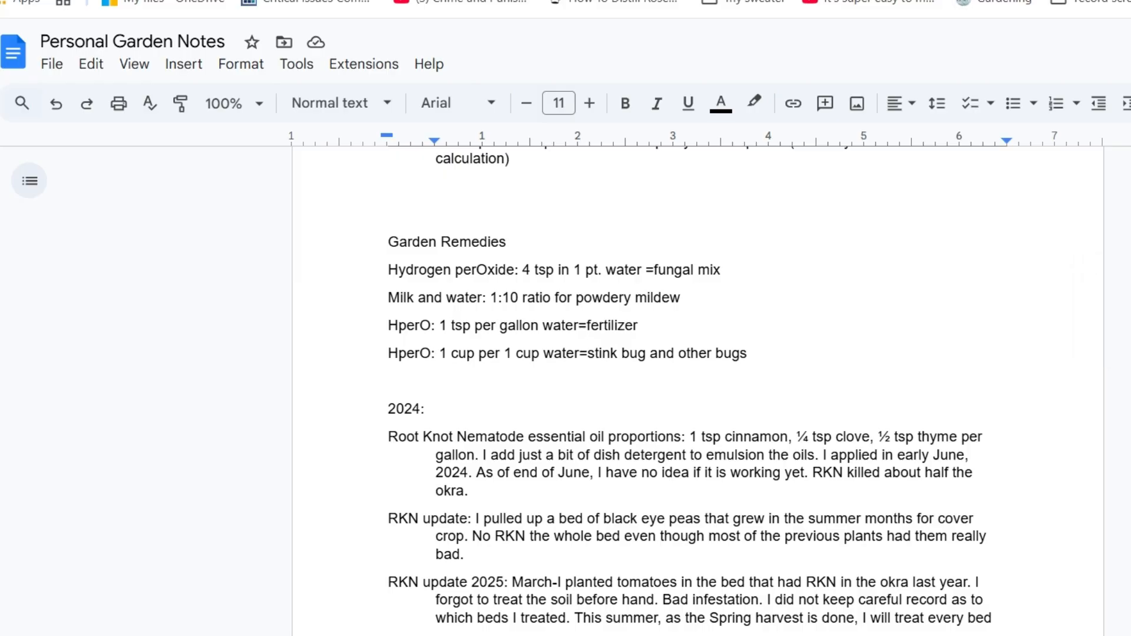
- Read through the Personal Garden Notes document, examining the garden remedies, the root knot nematode and aphid formulas, and the past seed lists
scroll(699, 389, "down", 10)
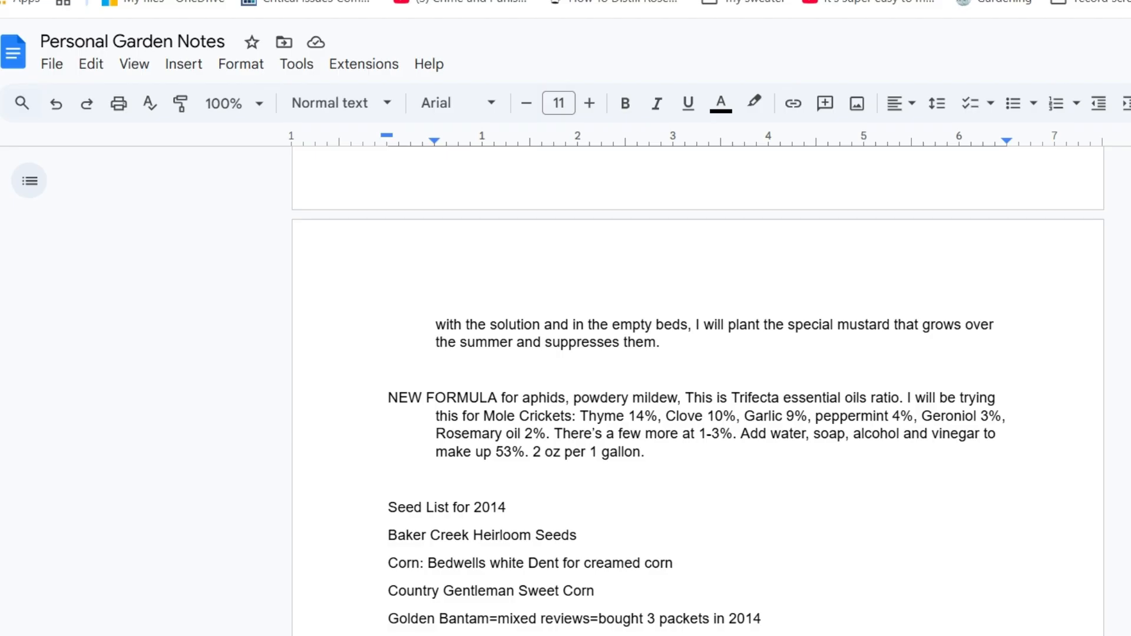
scroll(697, 389, "down", 4)
scroll(697, 389, "up", 5)
scroll(698, 389, "down", 1)
scroll(697, 388, "down", 2)
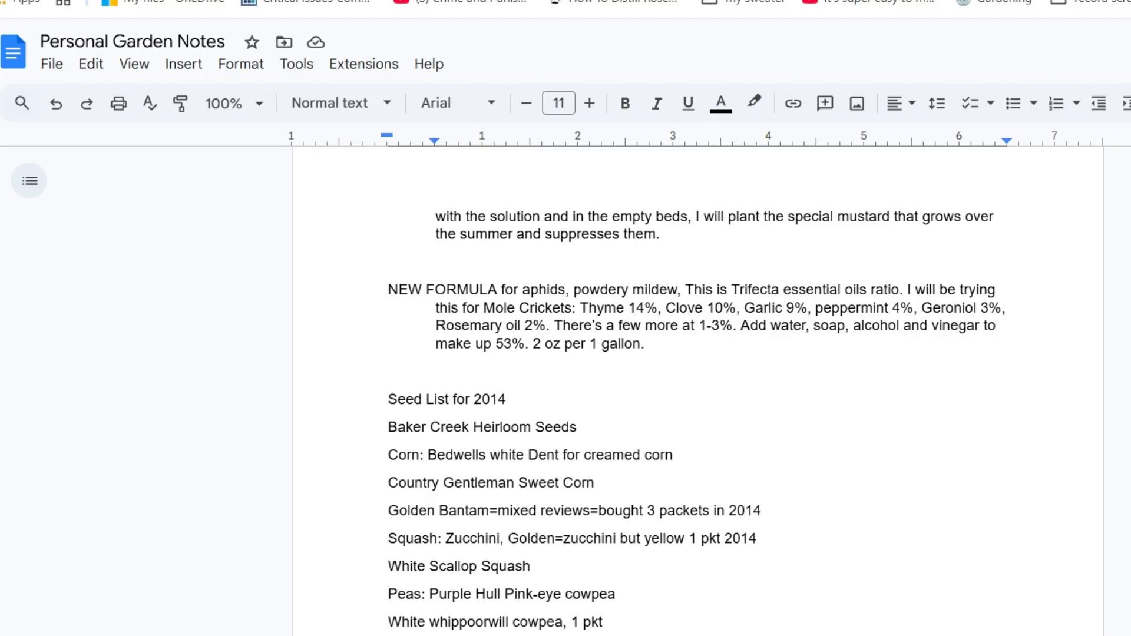
left_click(542, 397)
key("Down")
key("Down")
key("Down")
key("Down")
key("Down")
key("Down")
key("Down")
key("Down")
key("Down")
key("Down")
key("Down")
key("Down")
key("Down")
key("Down")
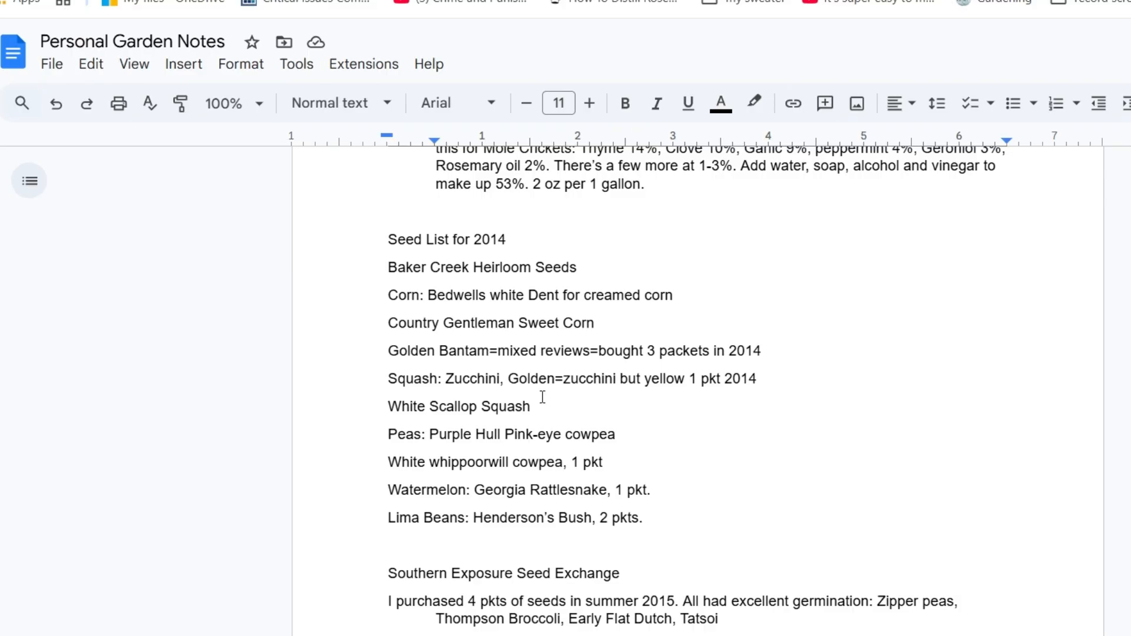
key("Down")
key("Down")
key("Down")
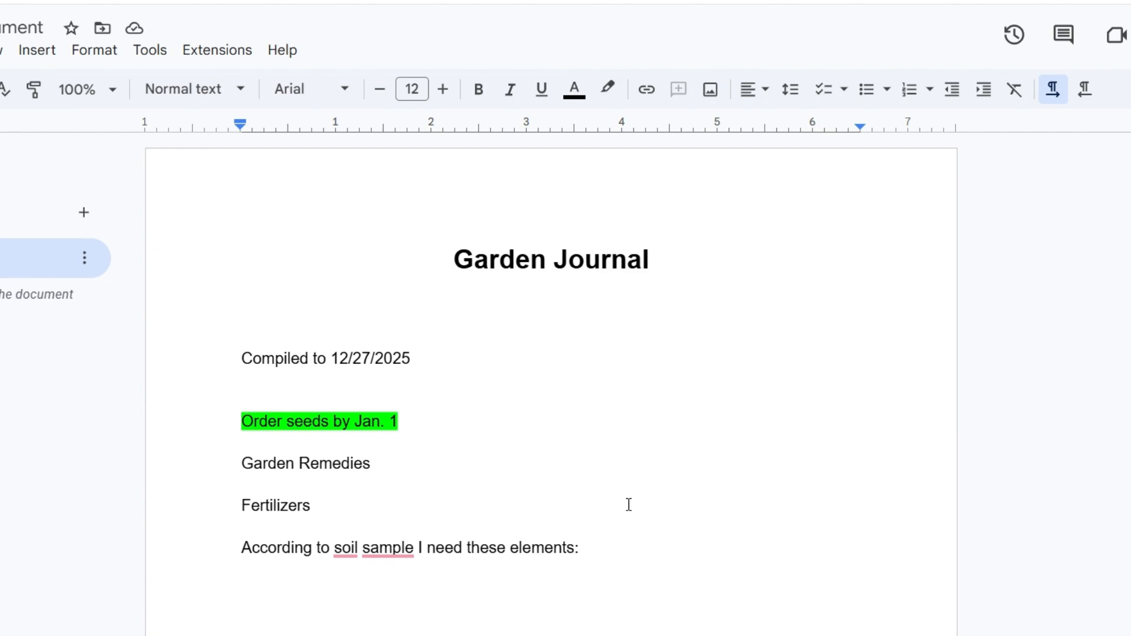
- In the Garden Journal document, add the line "Seed list for 2026" below the soil sample sentence
type("Seedl")
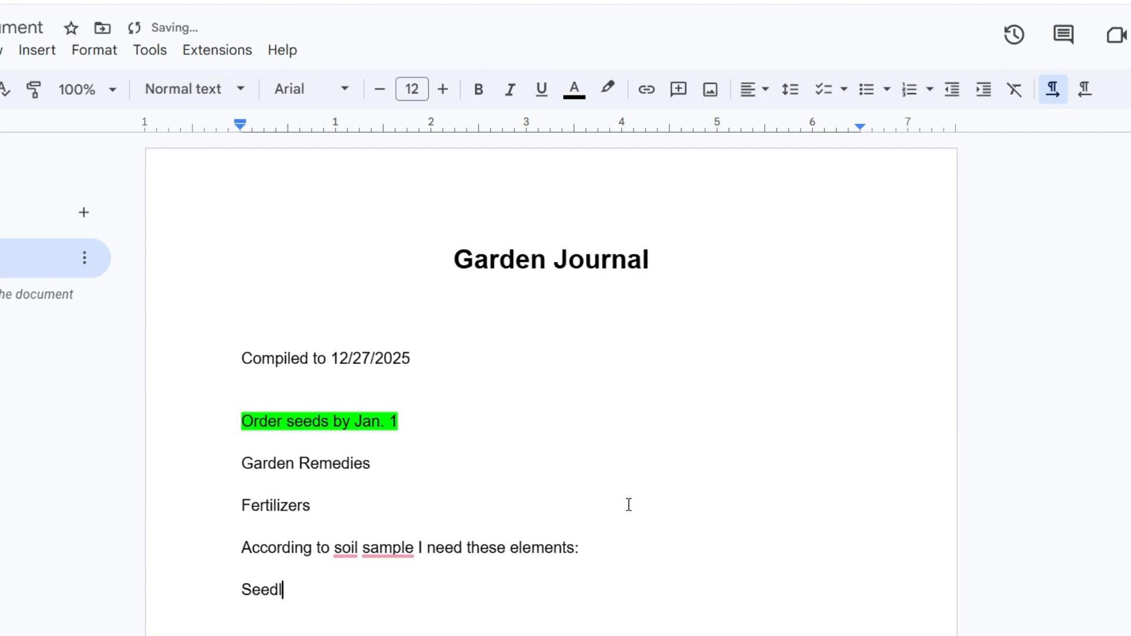
key("BackSpace")
type("list for 202")
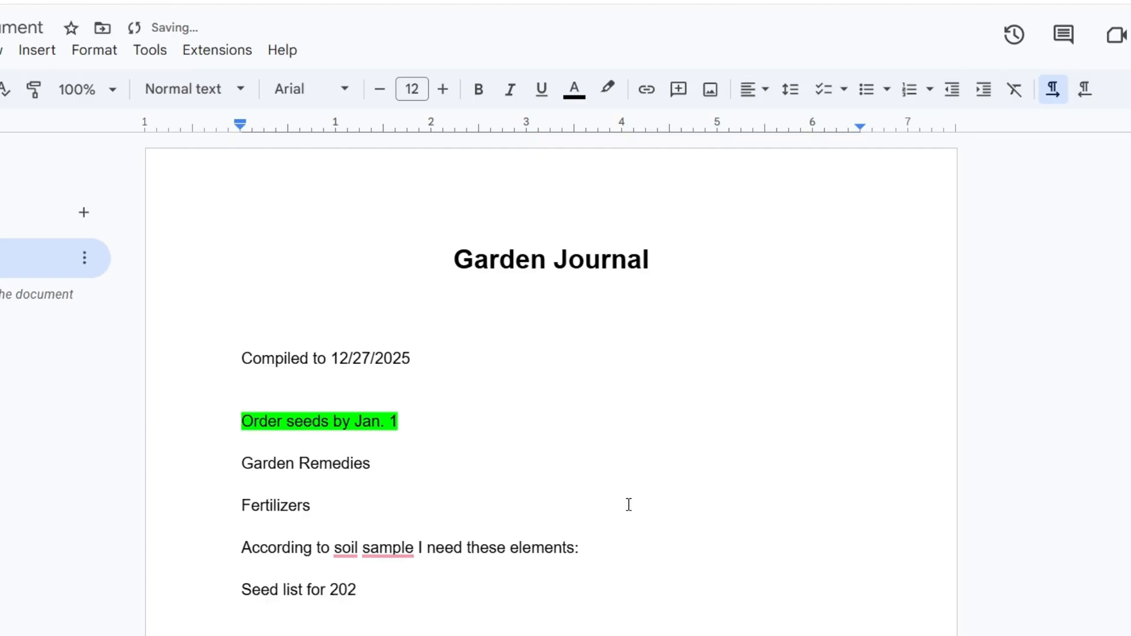
key("BackSpace")
type("1")
type("6")
key("BackSpace")
key("BackSpace")
type("26")
key("Return")
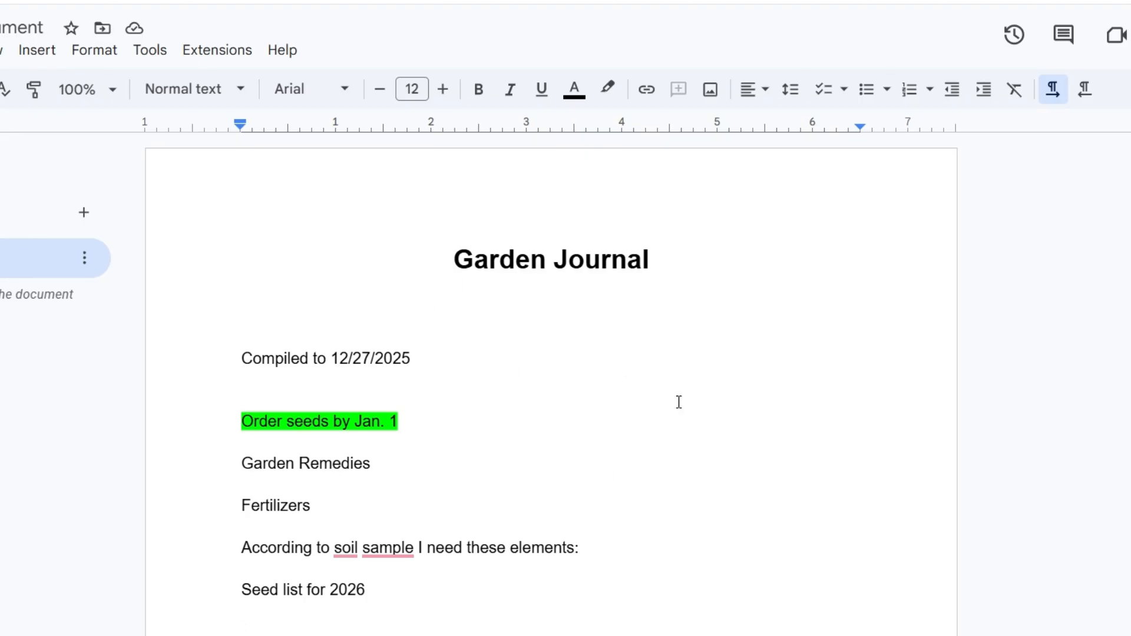
key("Return")
- Make the "Seed list for 2026" line bold and start a non-bold line directly below it
left_click_drag(375, 585, 248, 584)
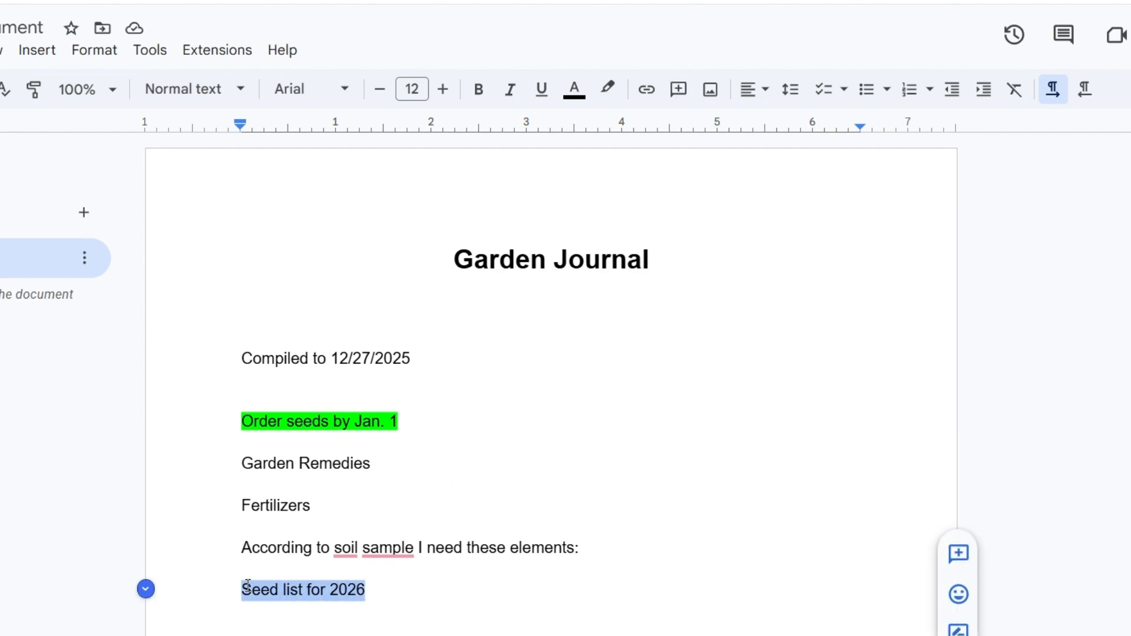
left_click(477, 99)
left_click(396, 583)
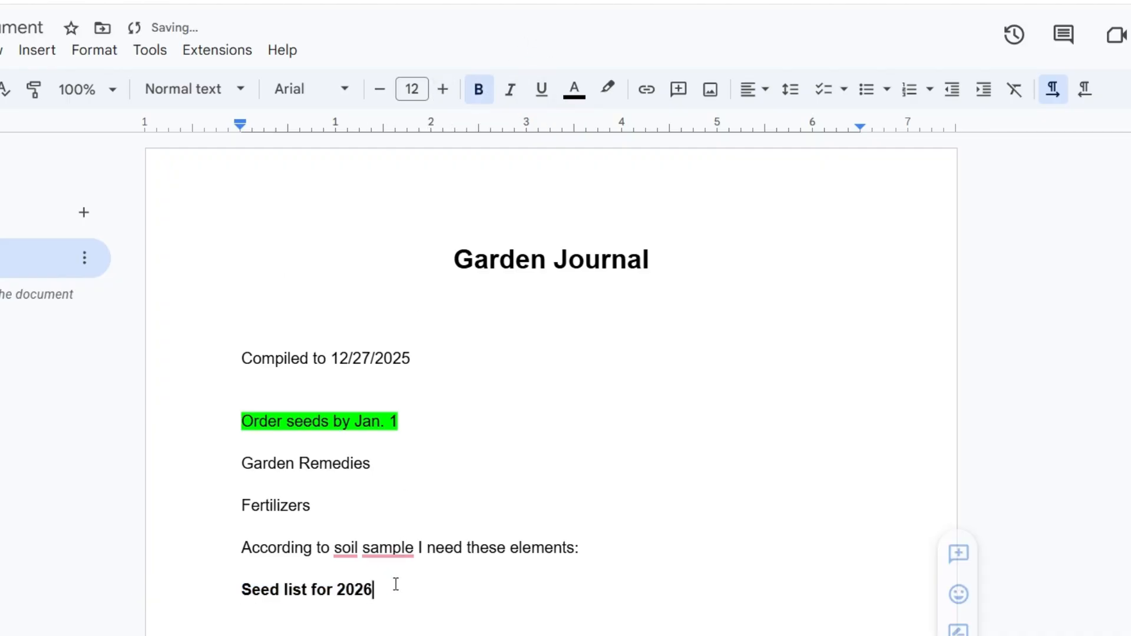
key("Return")
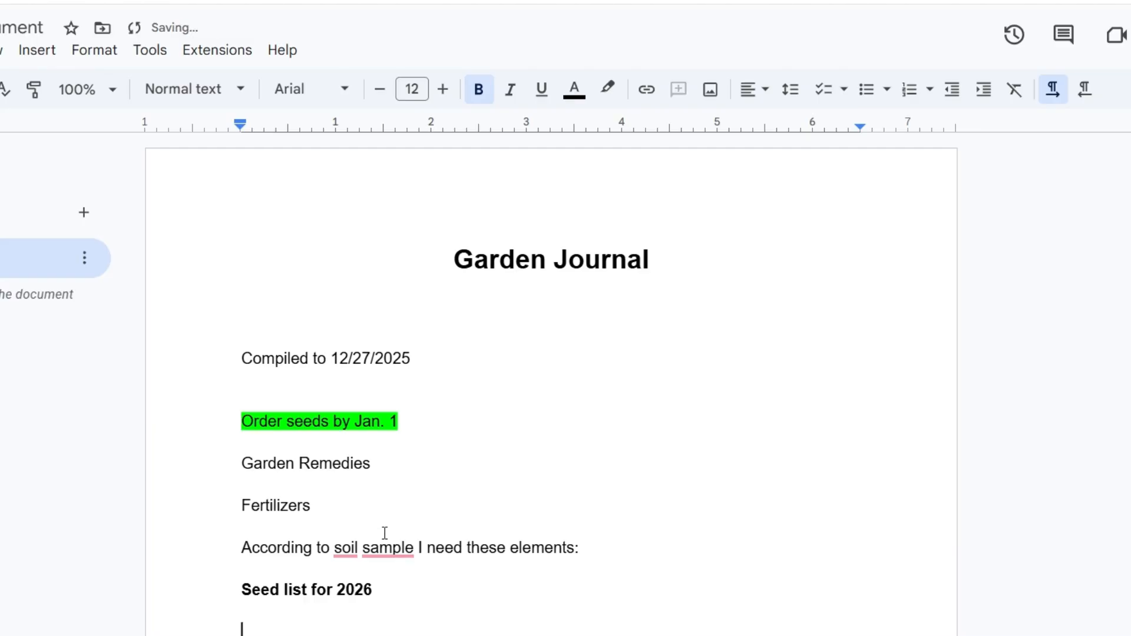
left_click(487, 89)
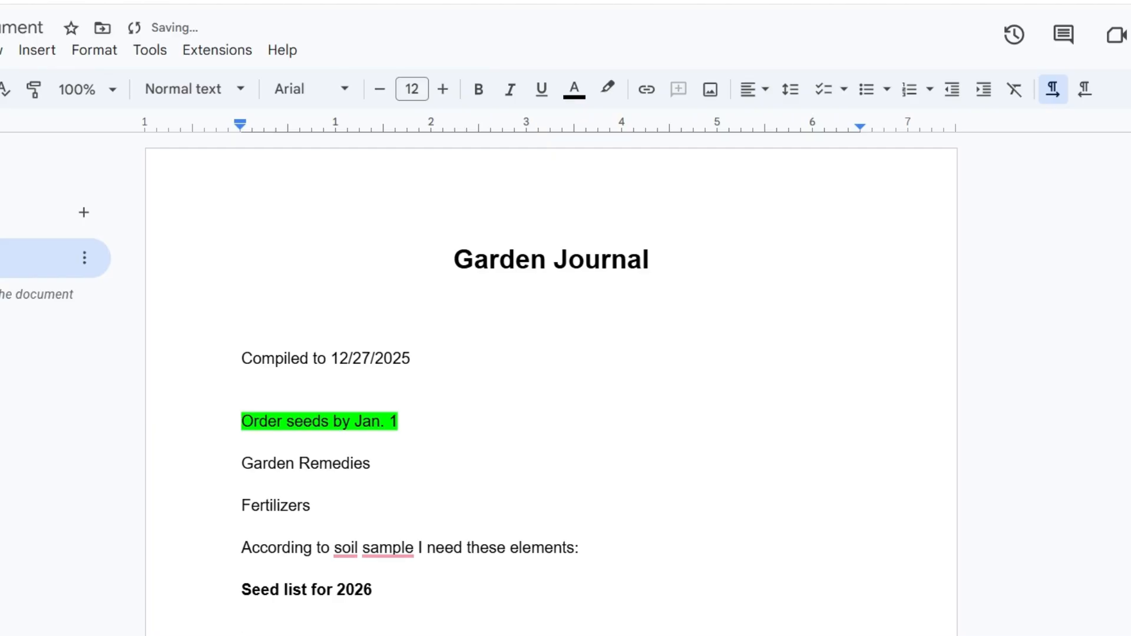
- Add the line "General Notes for Entire Garden" below the seed list heading, leaving a blank line between them
scroll(551, 382, "down", 1)
scroll(551, 382, "down", 1)
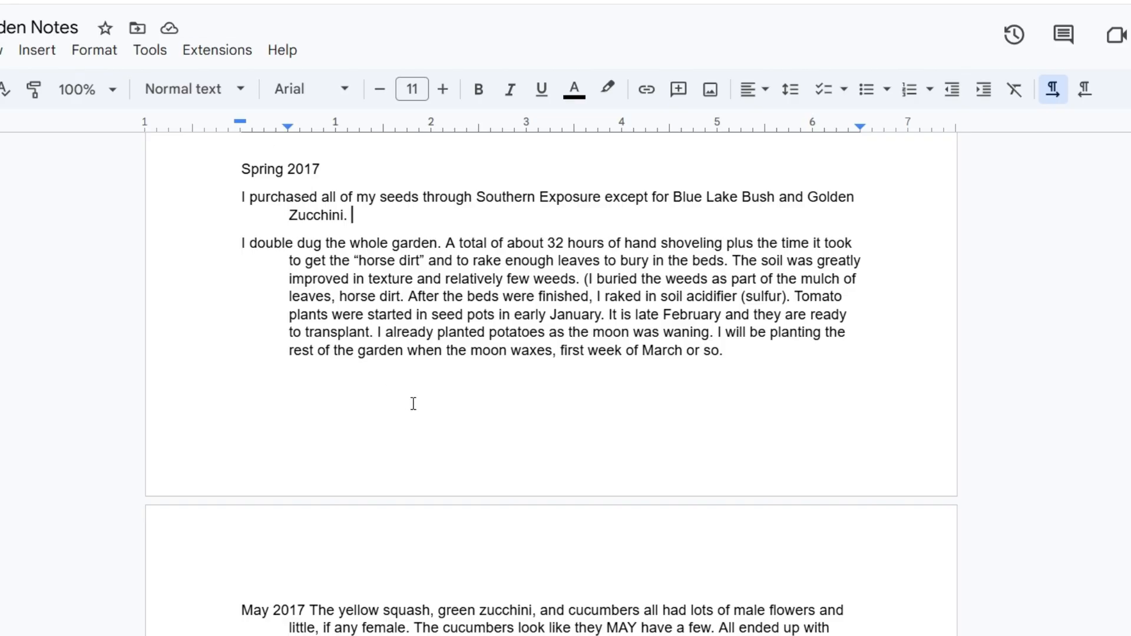
left_click(435, 404)
left_click(377, 1)
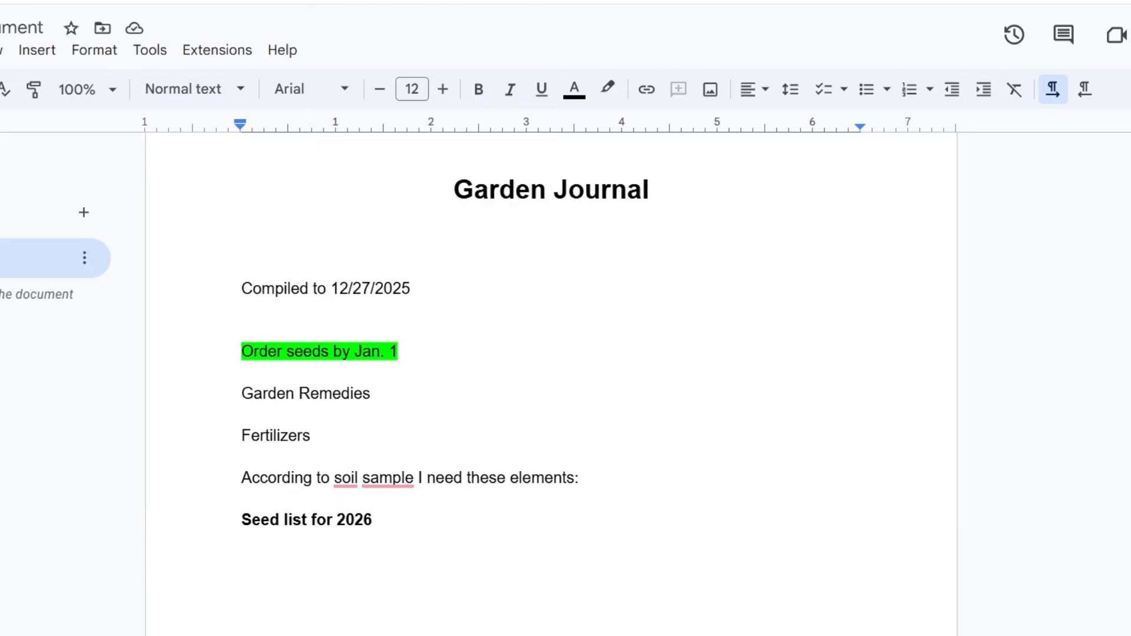
type("Ge")
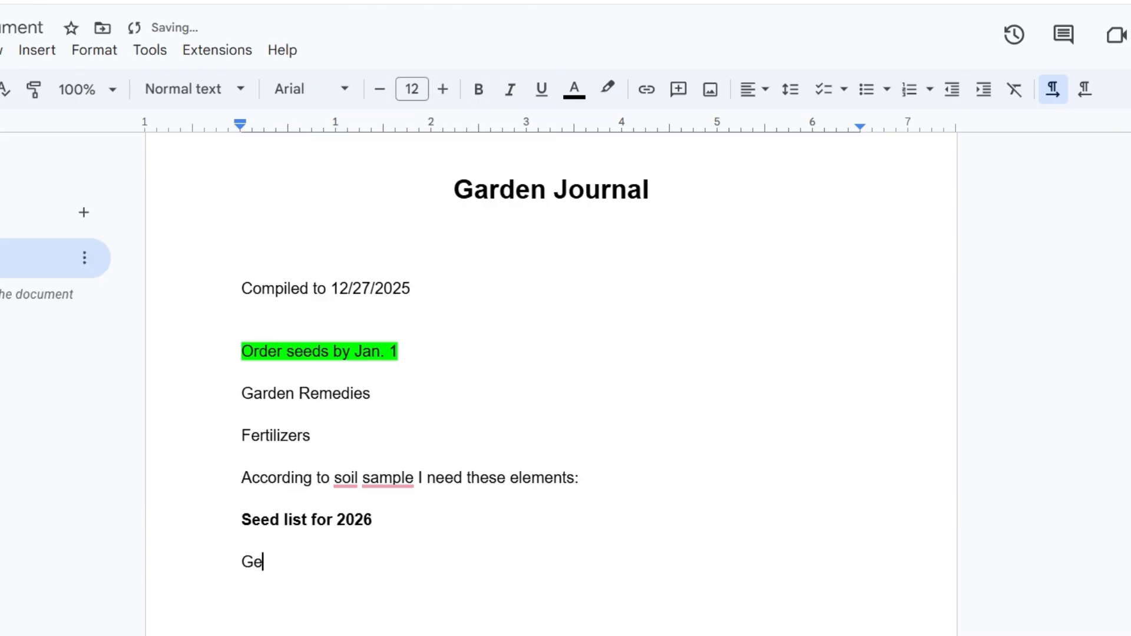
type("neral Notes")
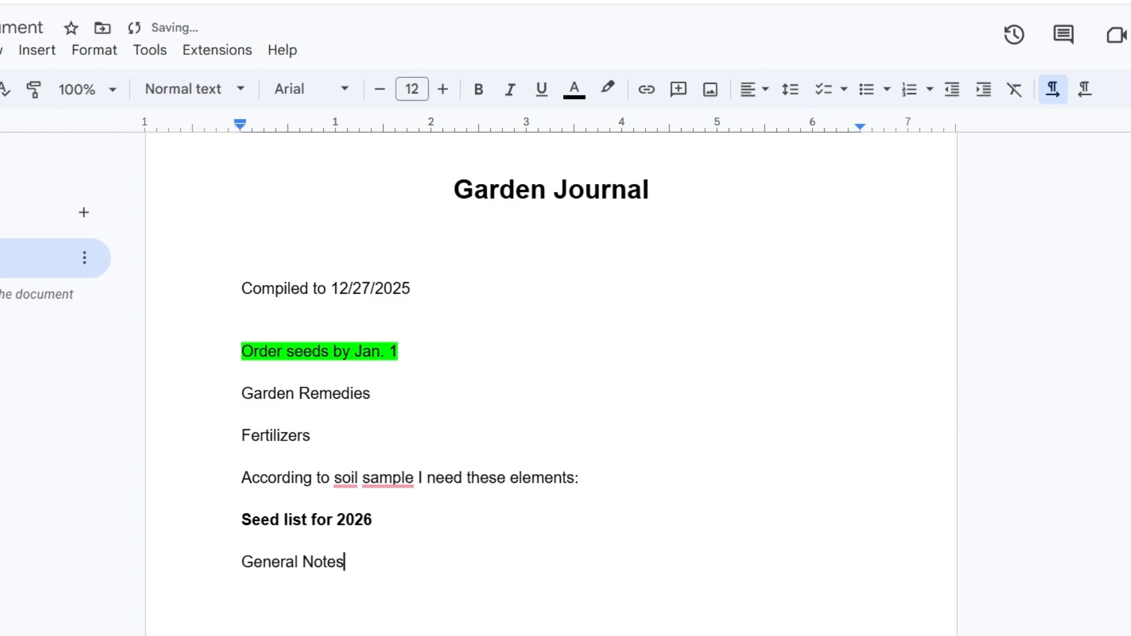
type(" for Entire Garden")
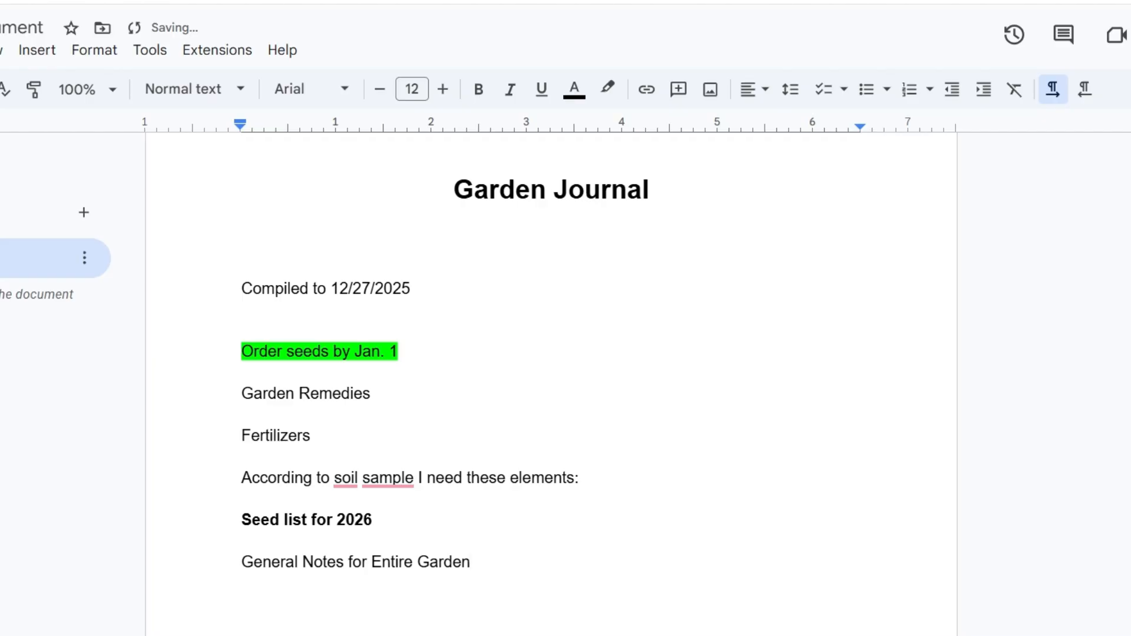
left_click(419, 523)
key("Return")
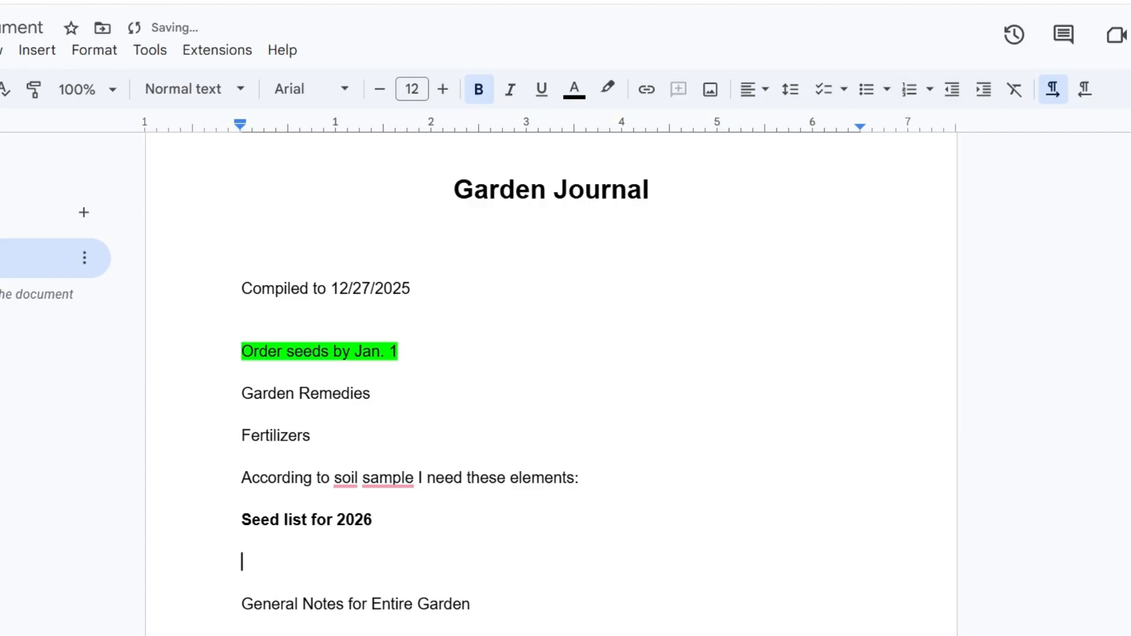
- Make the "General Notes for Entire Garden" line bold and start a non-bold line below it
scroll(954, 492, "down", 3)
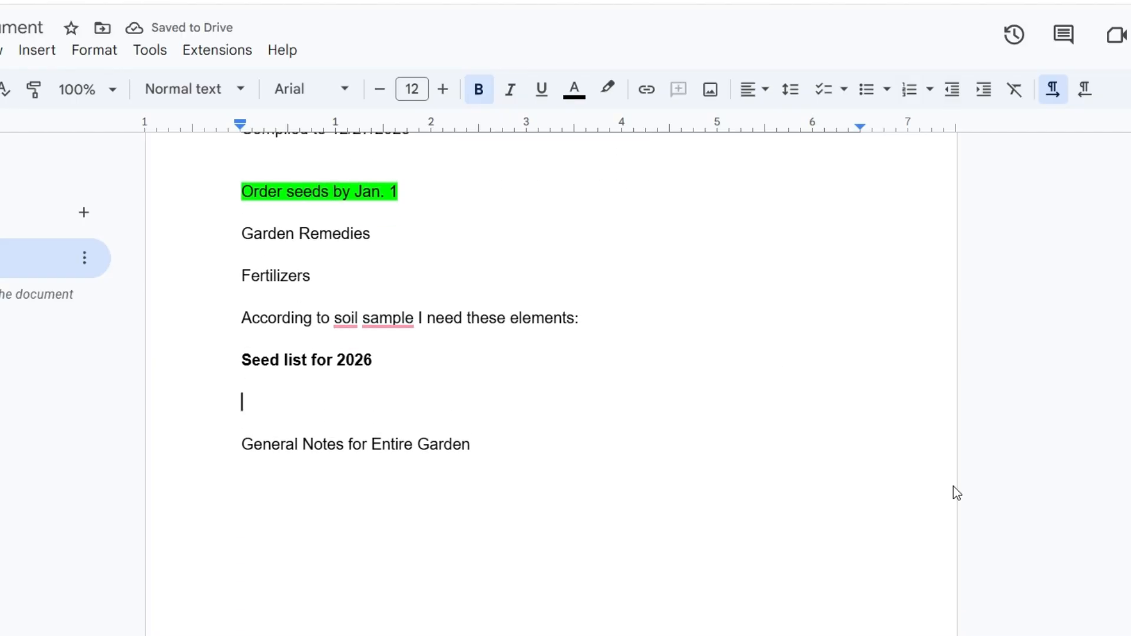
left_click_drag(478, 446, 241, 446)
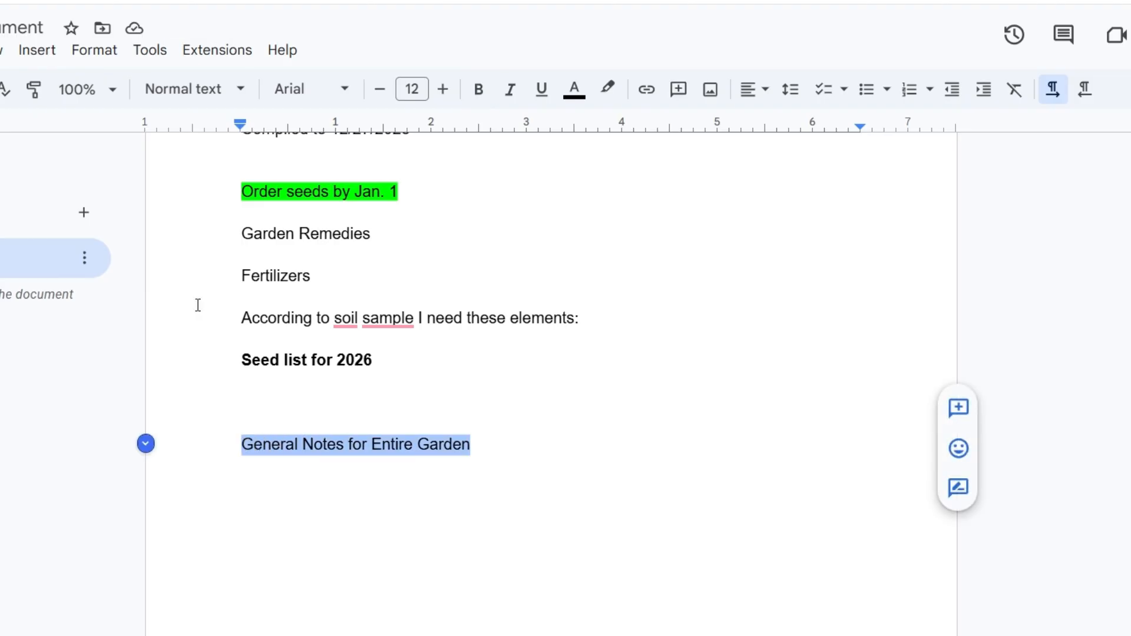
left_click(478, 91)
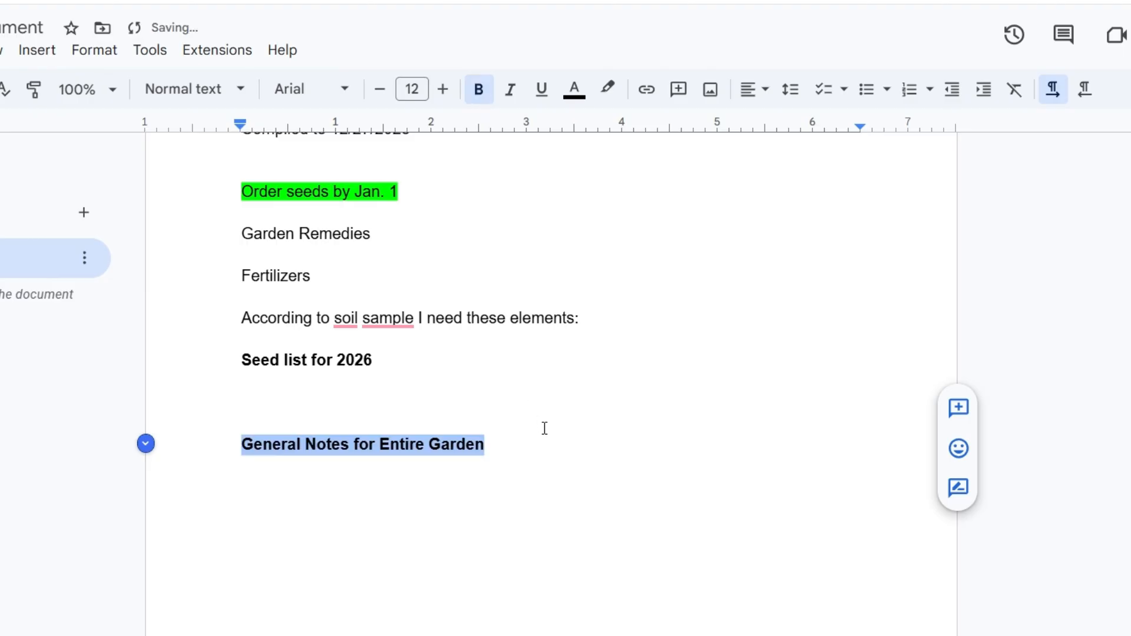
left_click(517, 446)
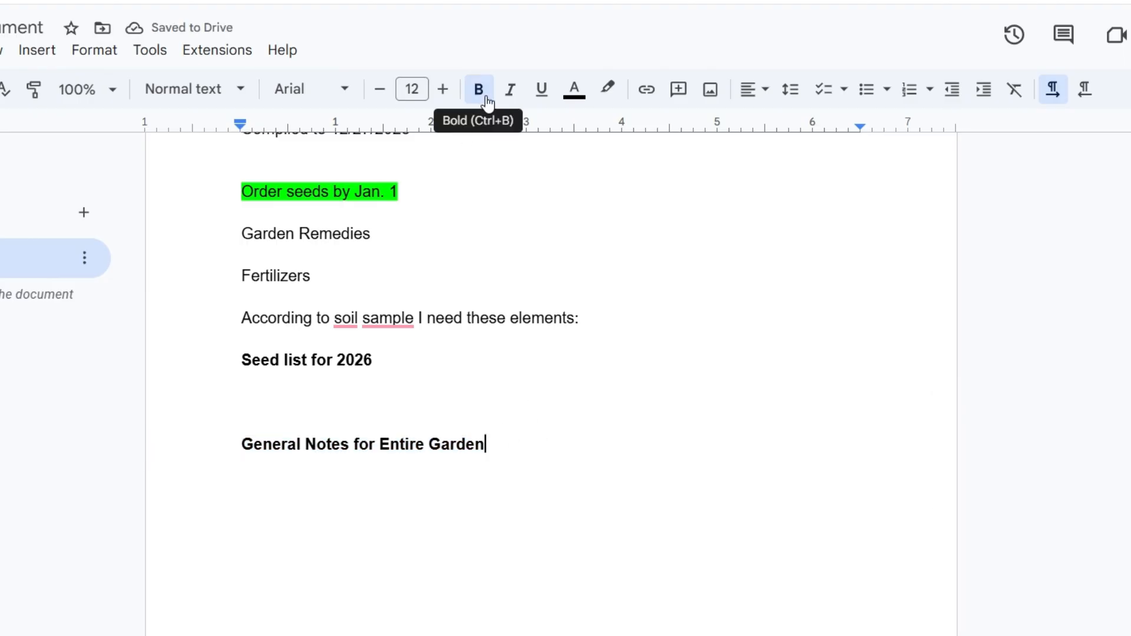
key("Return")
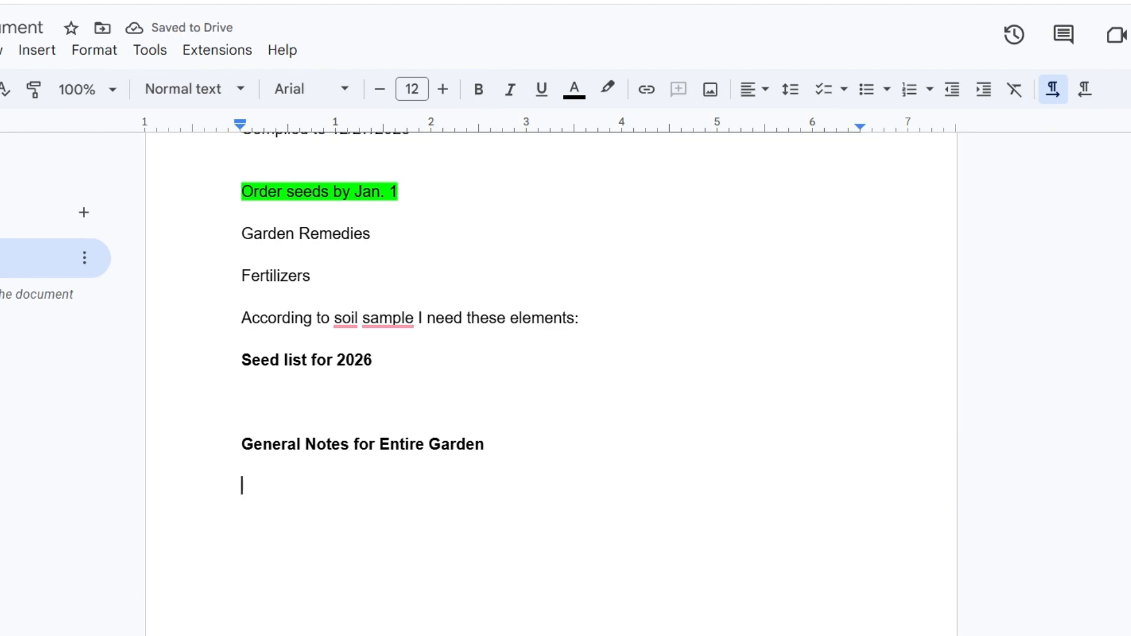
- After checking the dated entries in Personal Garden Notes, add "January 2026" in bold under the journal's General Notes heading
left_click(147, 1)
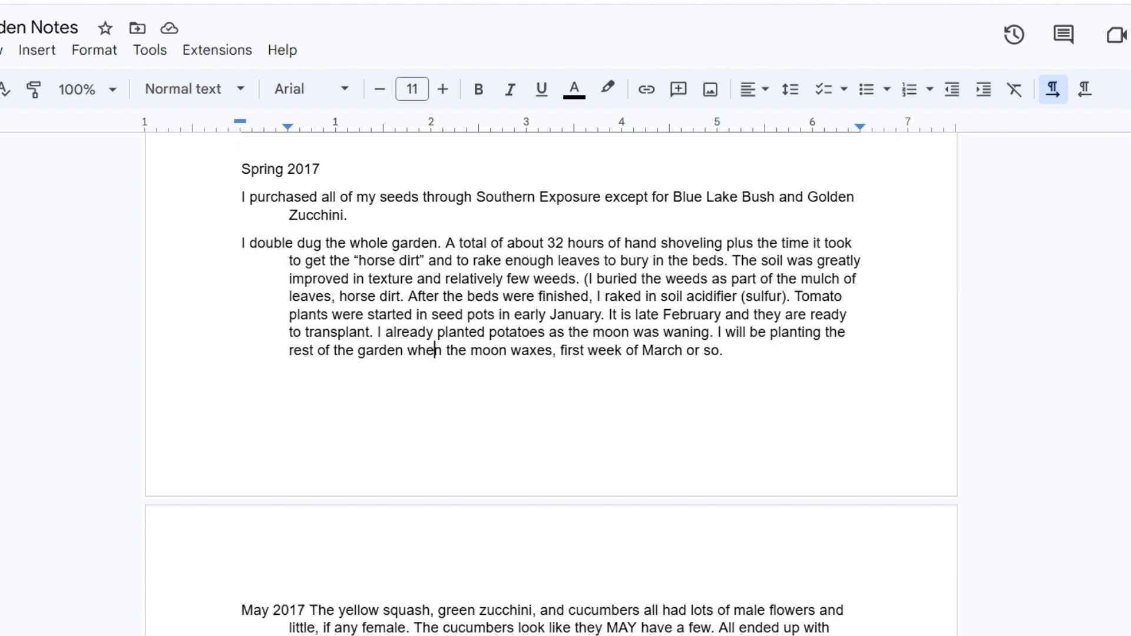
scroll(551, 383, "down", 5)
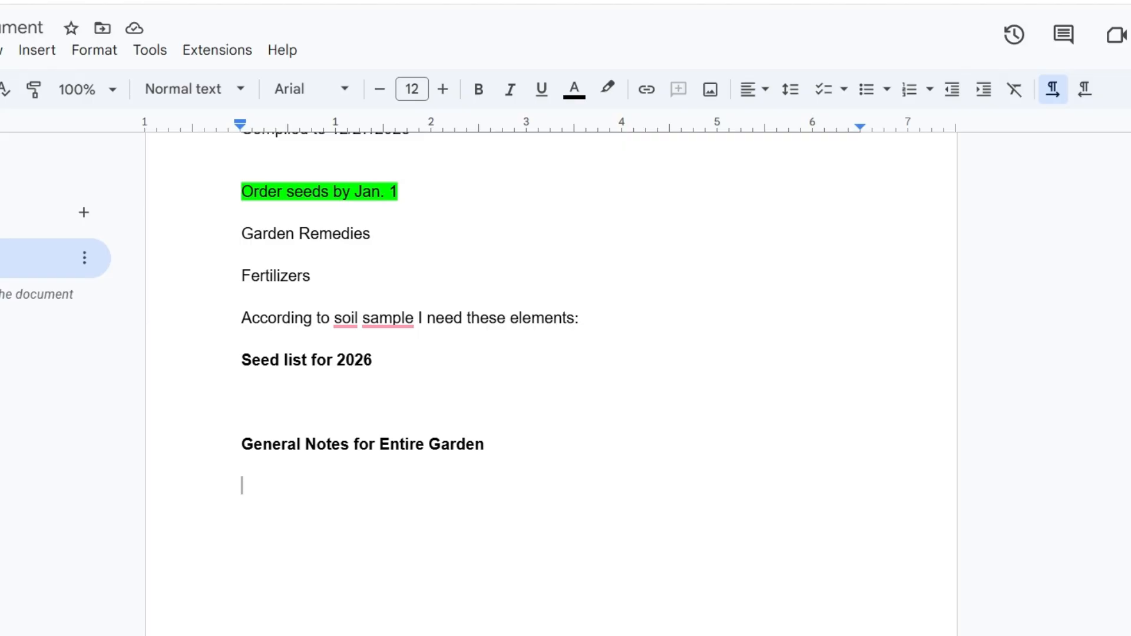
type("J")
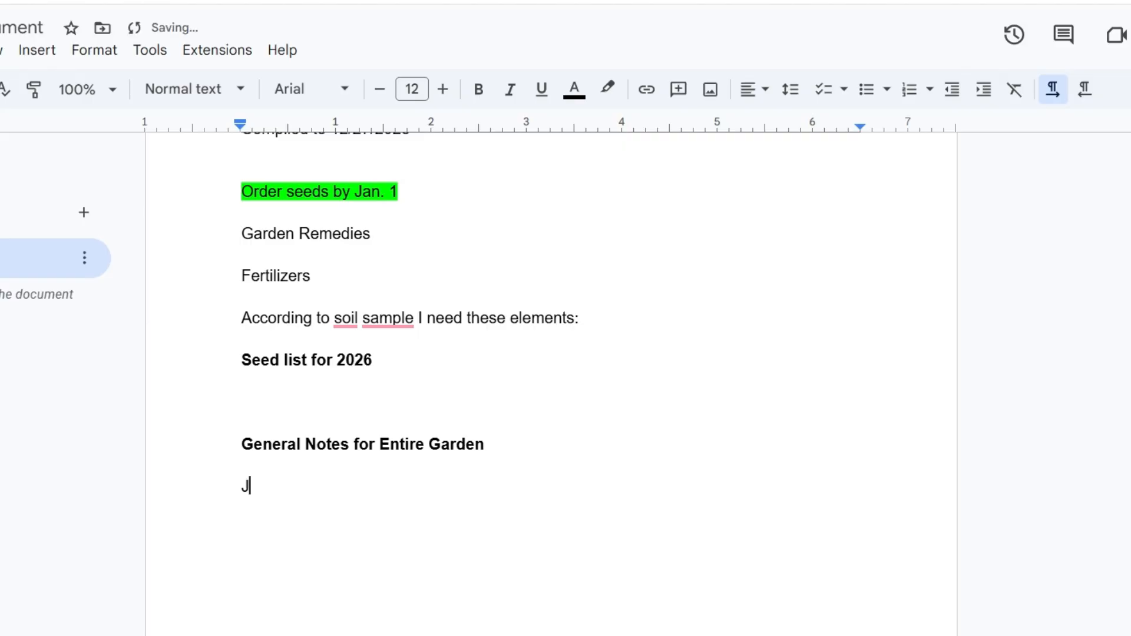
type("anuary 2026")
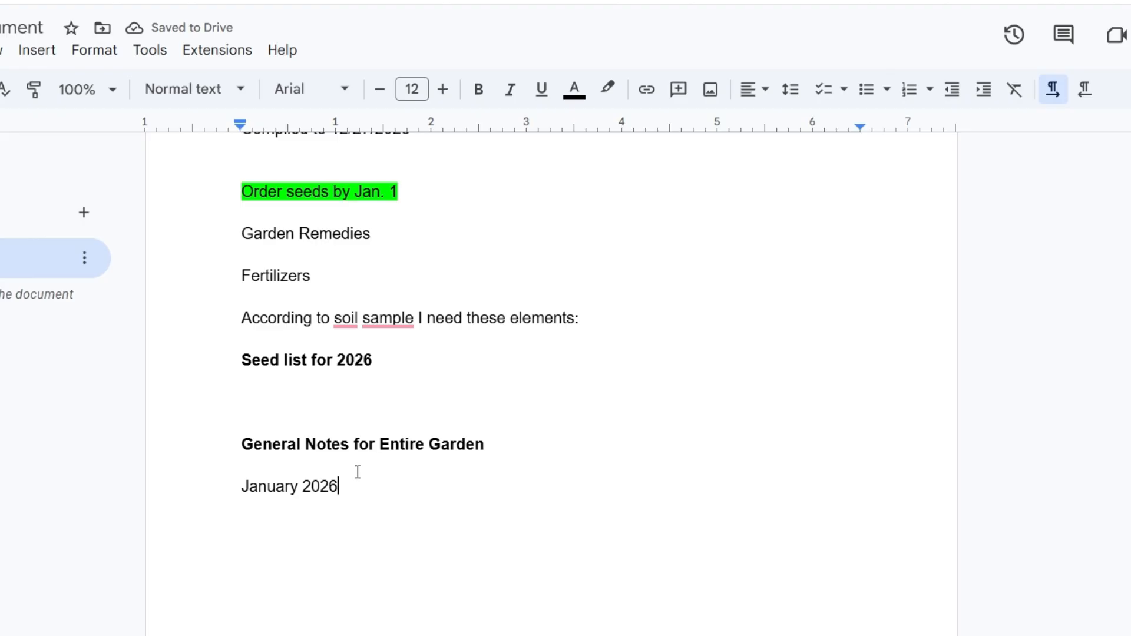
left_click_drag(351, 471, 239, 483)
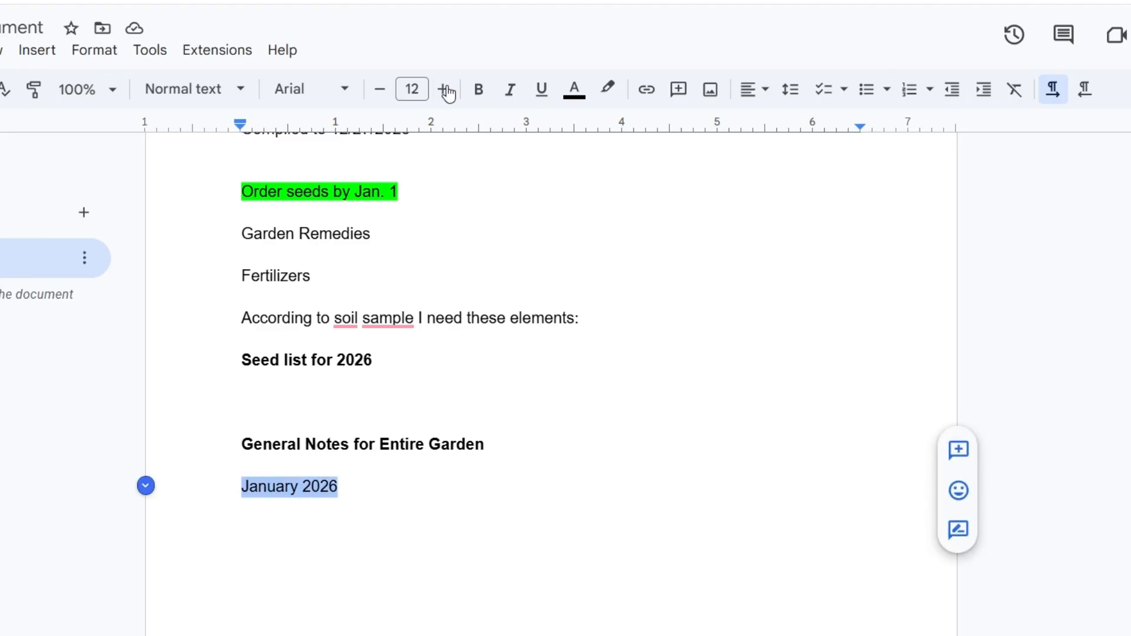
left_click(479, 91)
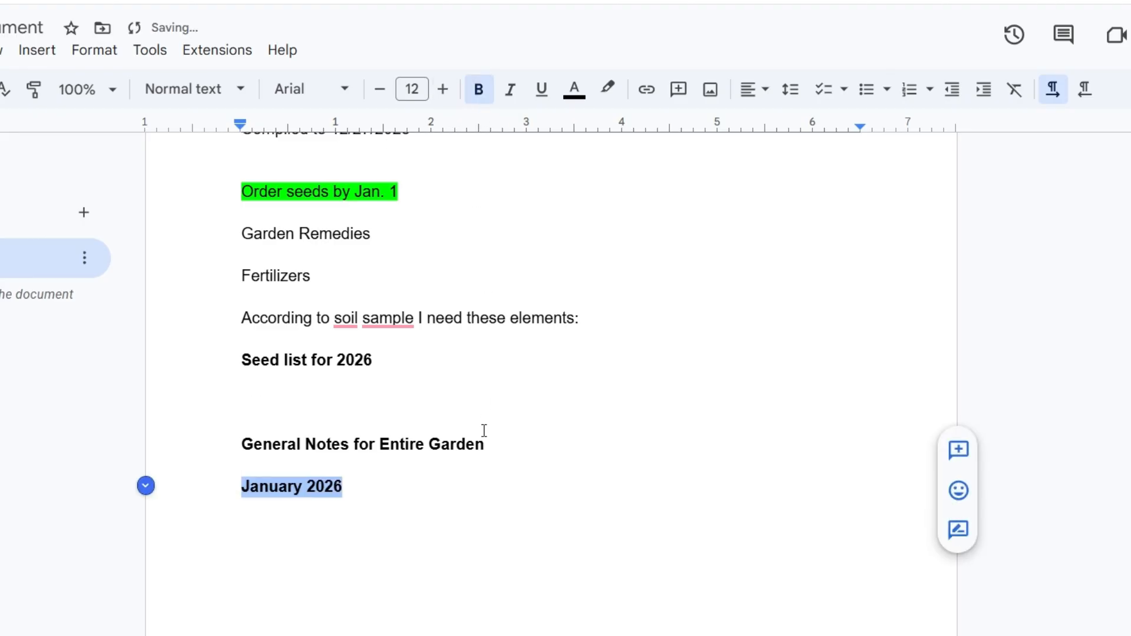
- Below "January 2026", start a non-bold line reading "I'm trying to make my garden smaller."
left_click(354, 485)
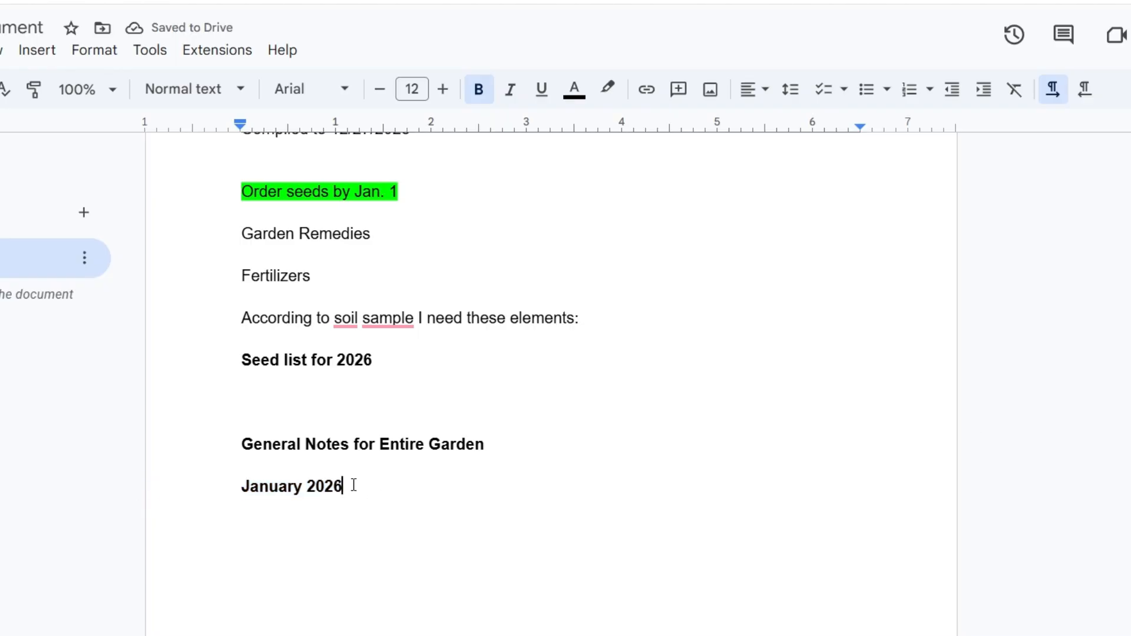
key("Return")
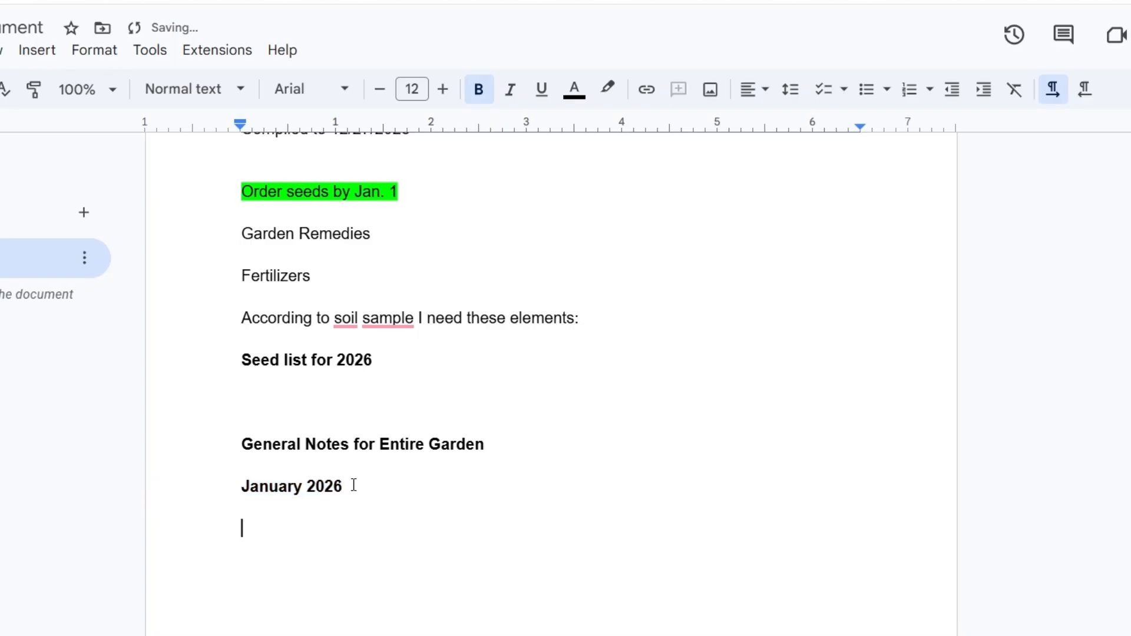
left_click(482, 99)
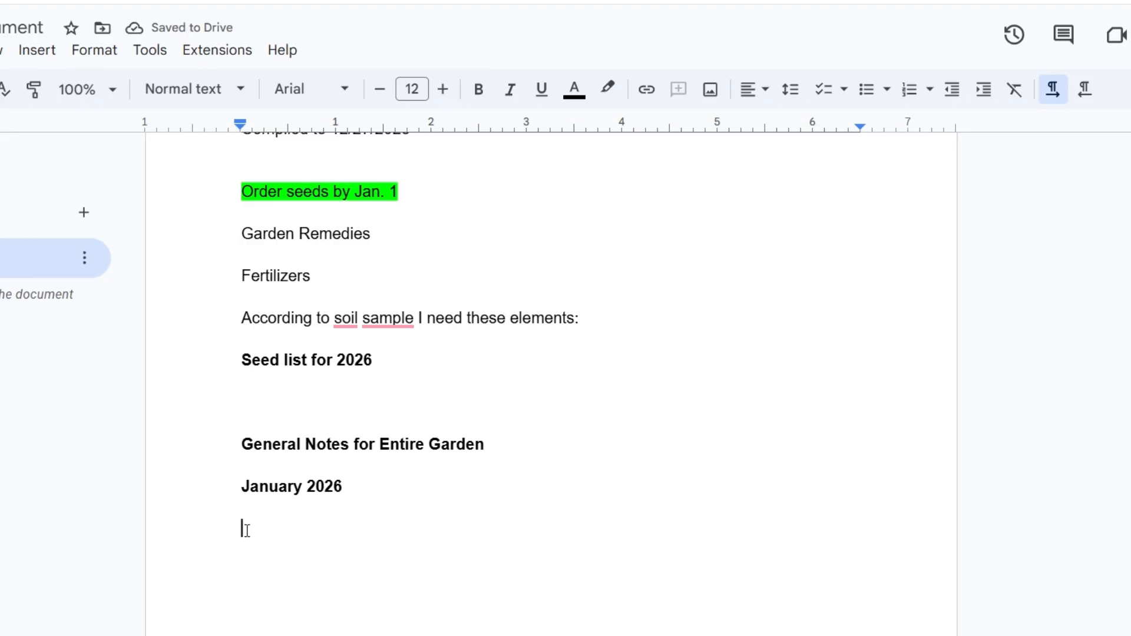
type("I'm ")
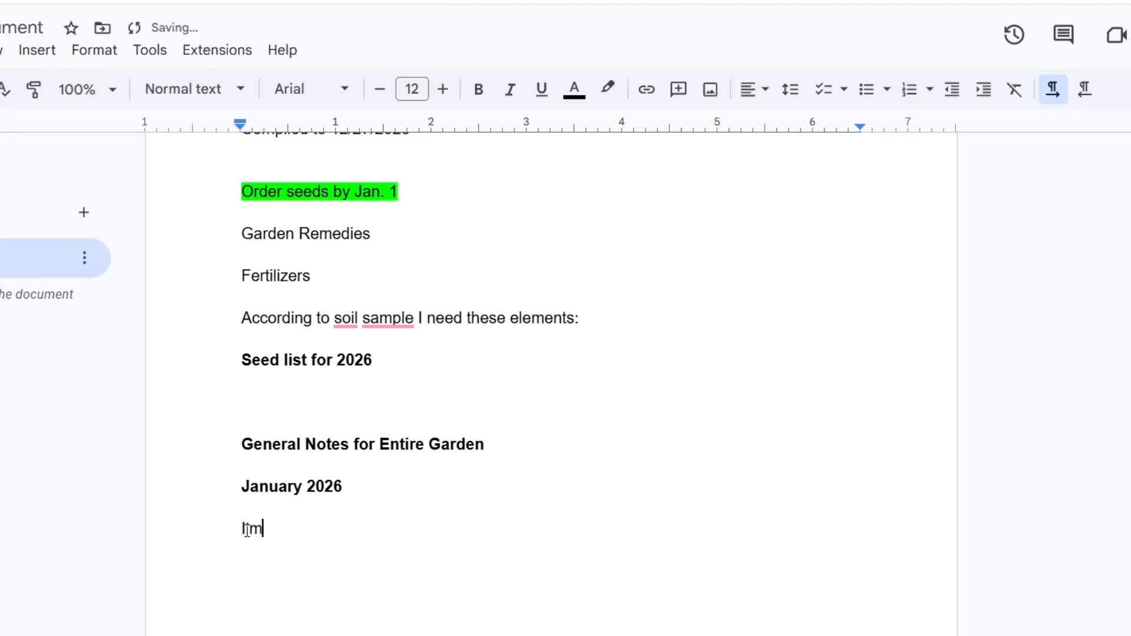
type("trying to mak")
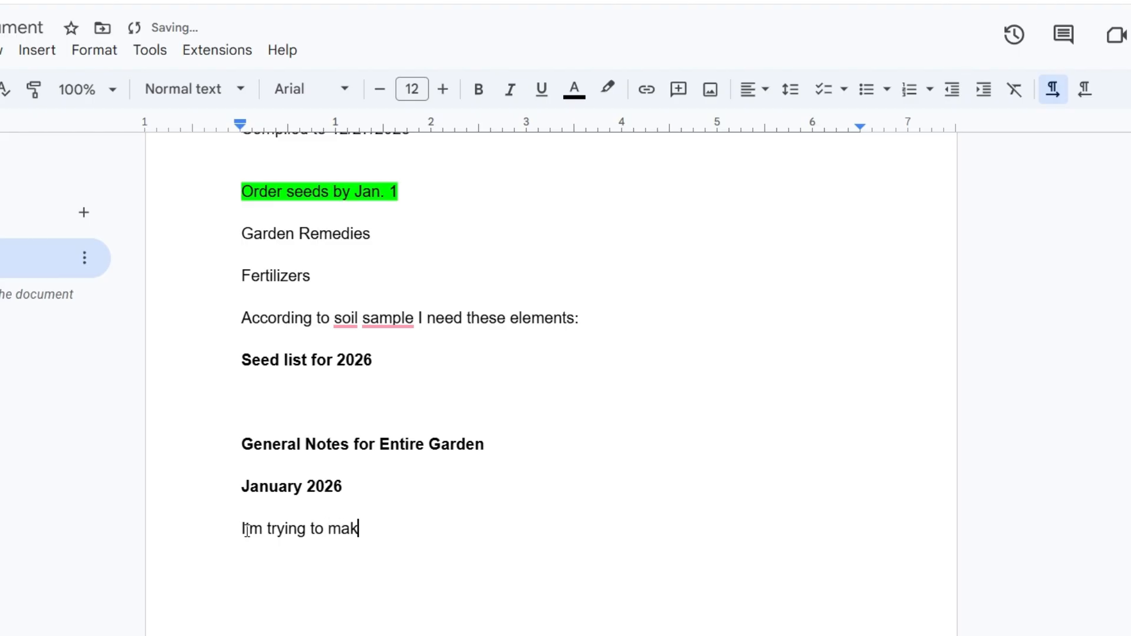
type("e my gare")
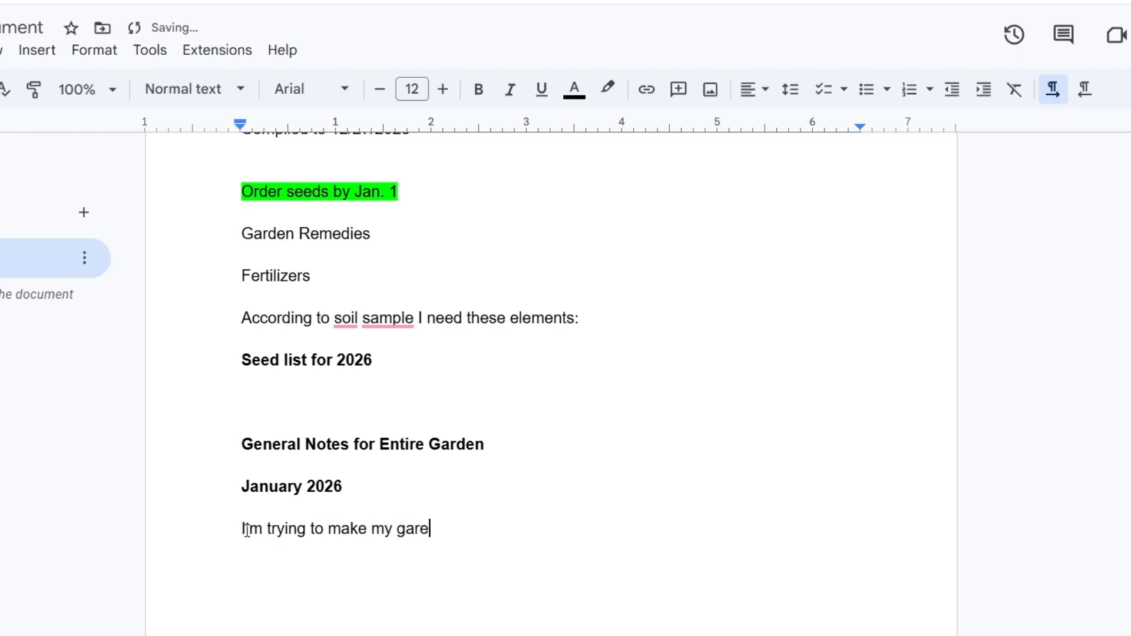
key("BackSpace")
type("den smaller. ")
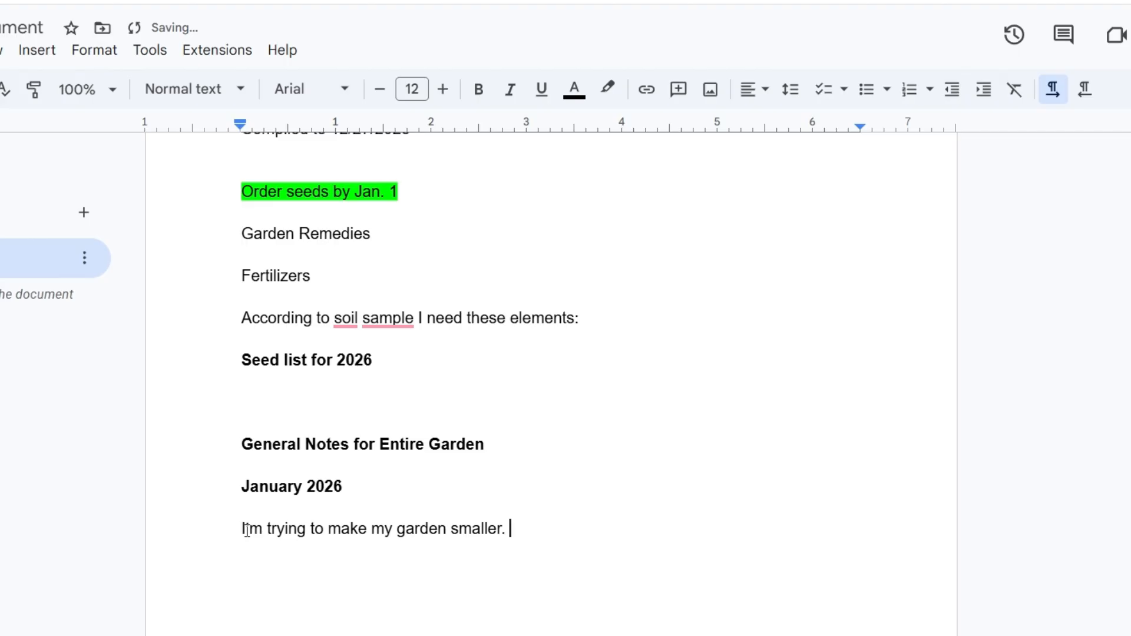
- Continue the January 2026 note with the sentence "These are the things I'm doing."
type("These are the")
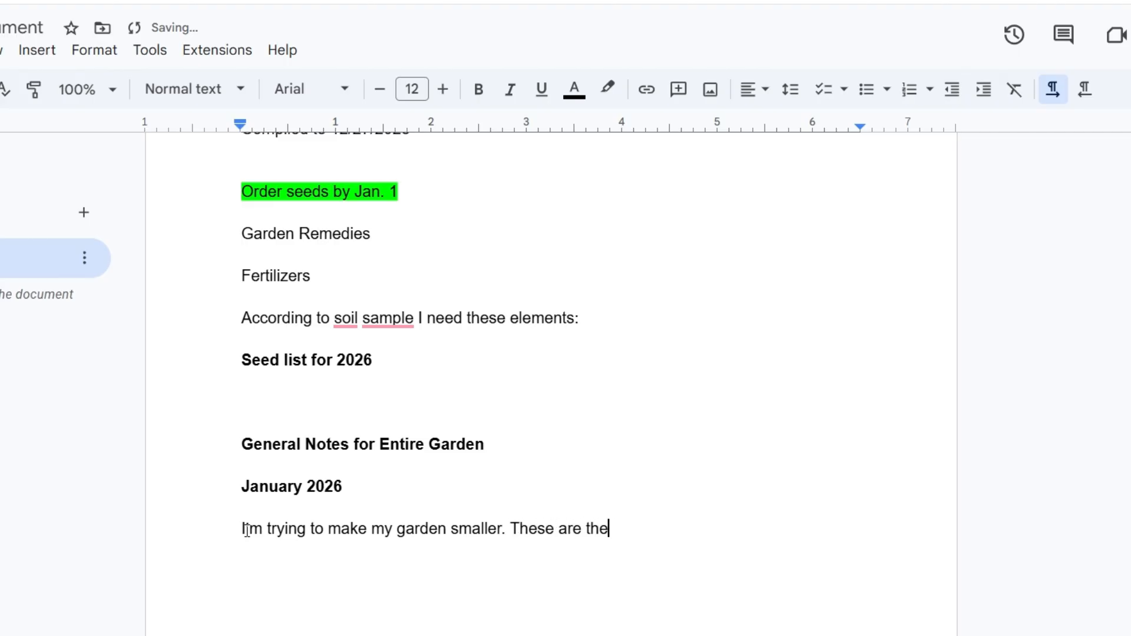
type(" thi g")
key("BackSpace")
key("BackSpace")
type("ngs I'm doi")
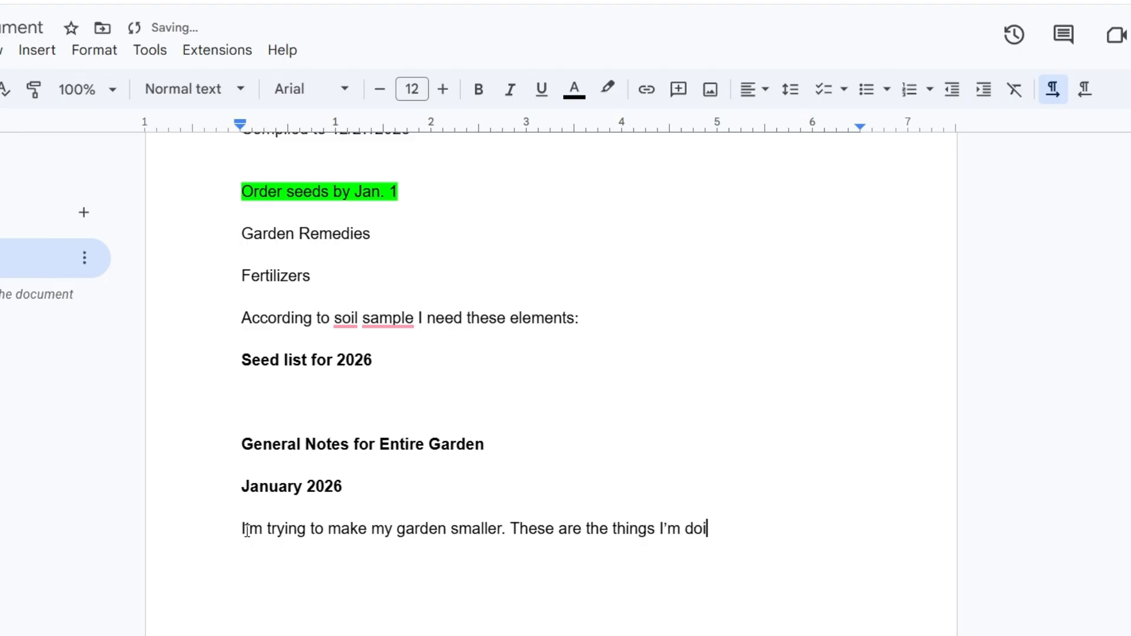
type("g==")
key("BackSpace")
key("BackSpace")
key("BackSpace")
type("ng.")
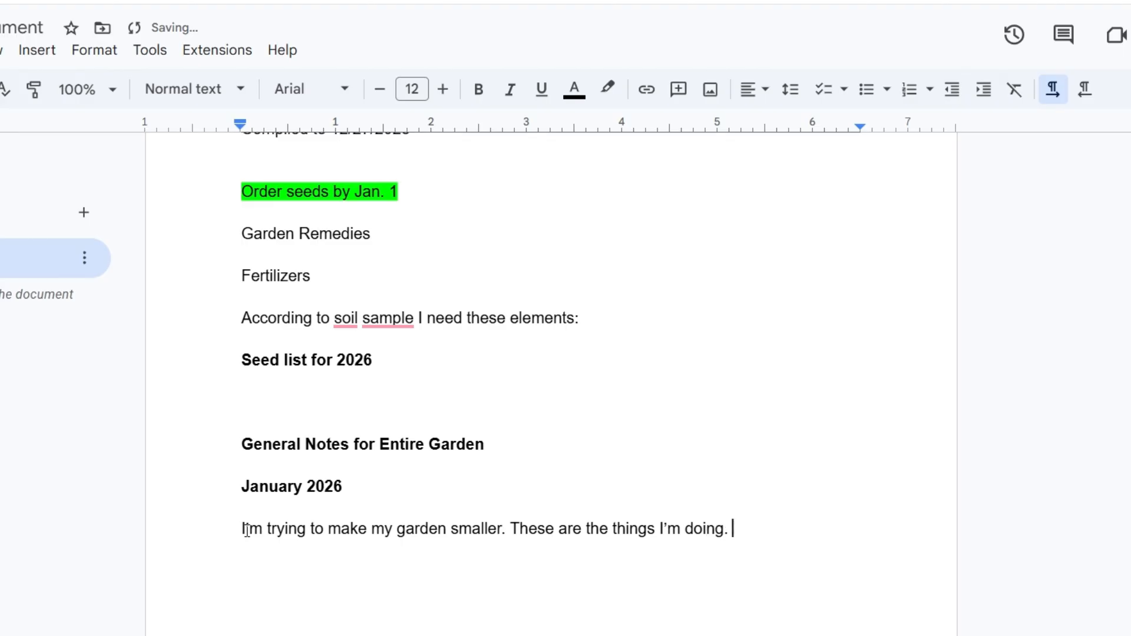
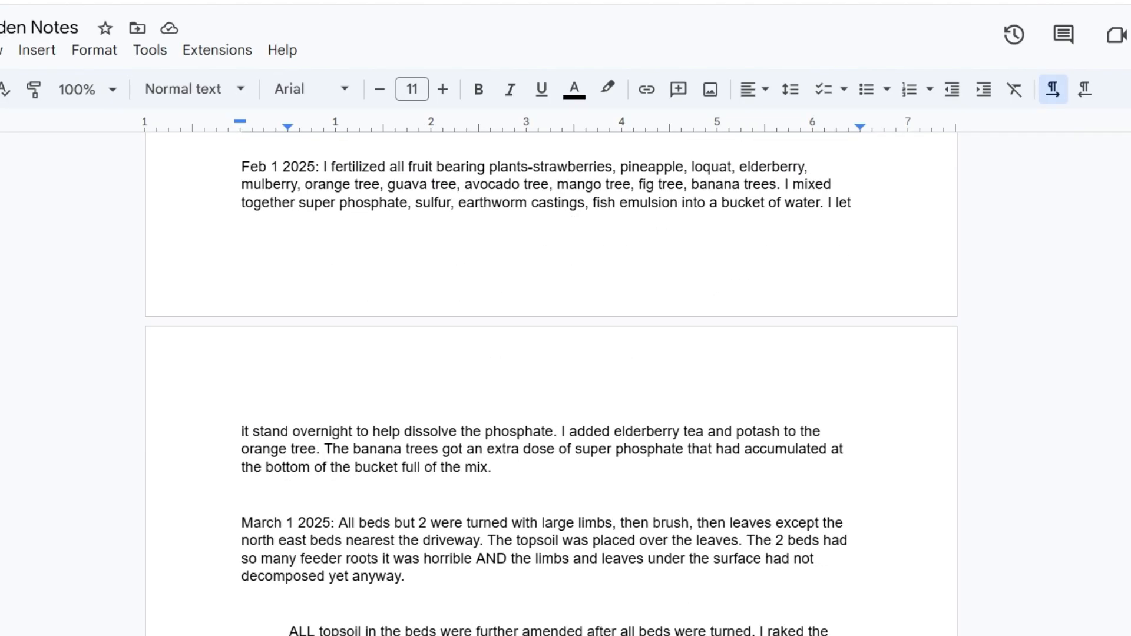
- In Personal Garden Notes, cut the green-highlighted paragraph about the Yuca and soil test above "Extra Notes on Various Vegetables"
scroll(551, 383, "down", 20)
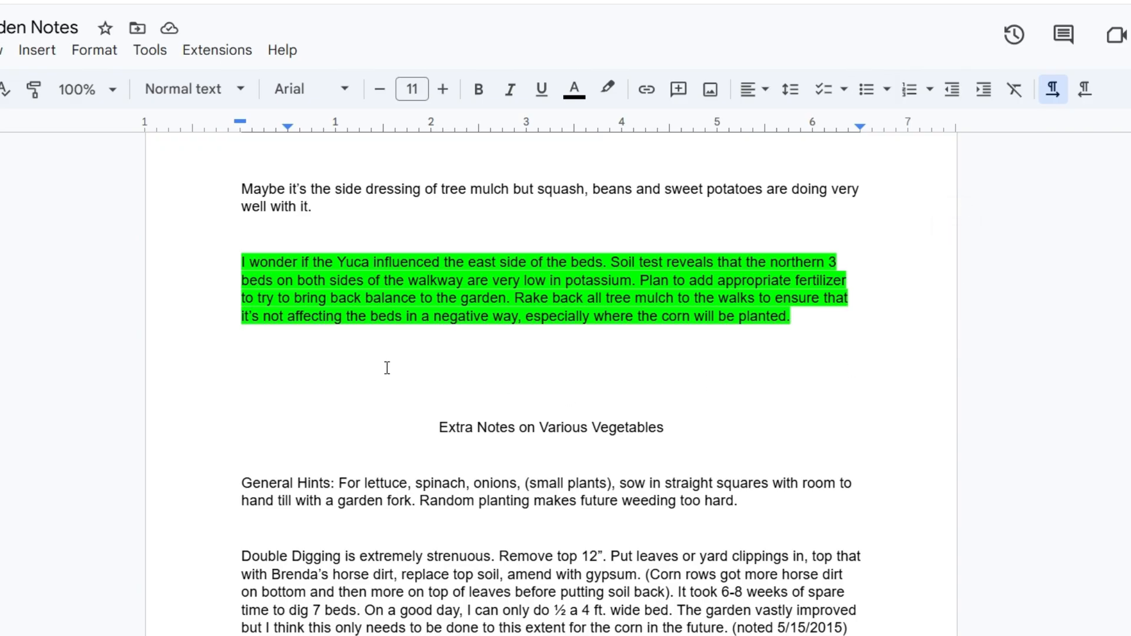
left_click_drag(242, 254, 831, 331)
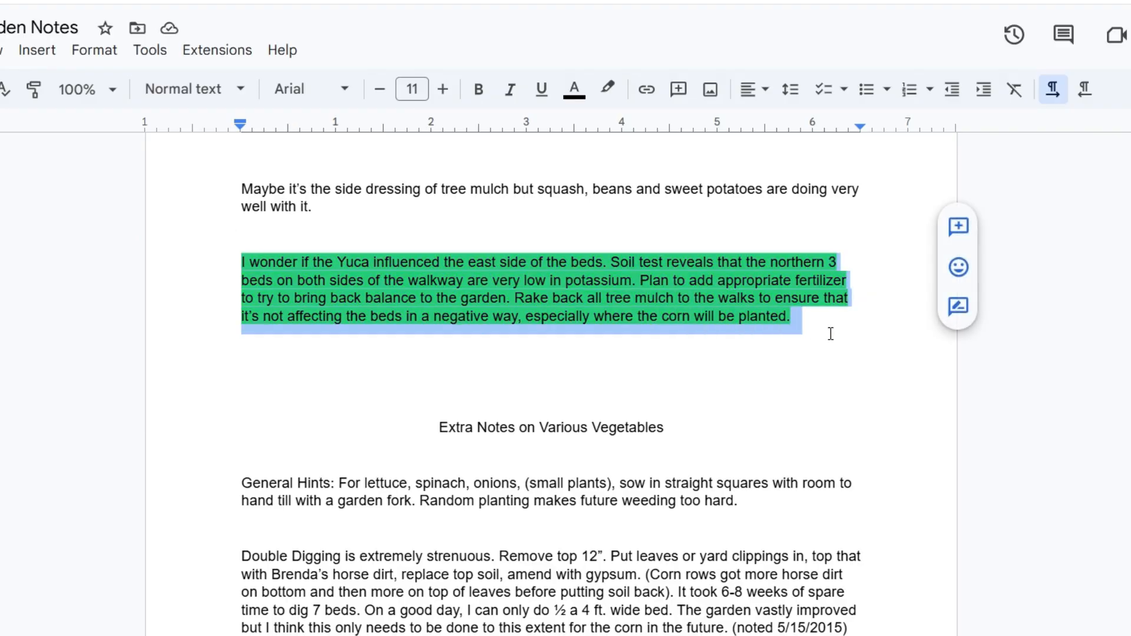
right_click(553, 278)
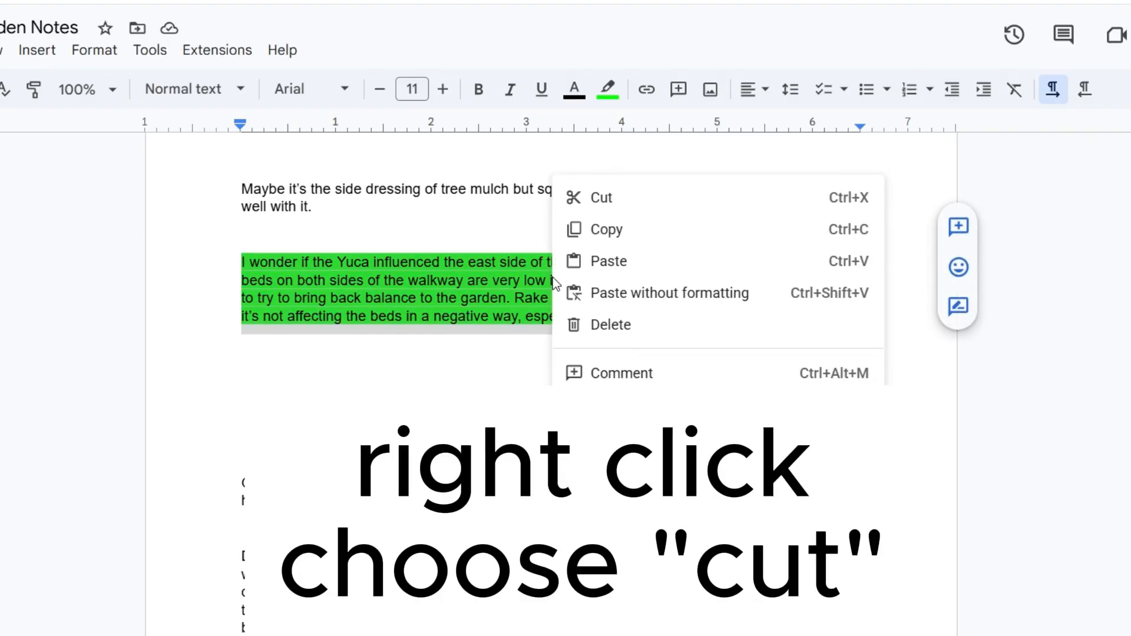
left_click(607, 200)
- Paste the cut paragraph below the green Brunswick Cabbage note, leaving a blank line between them, above "Seed Companies to Avoid:"
scroll(552, 383, "up", 20)
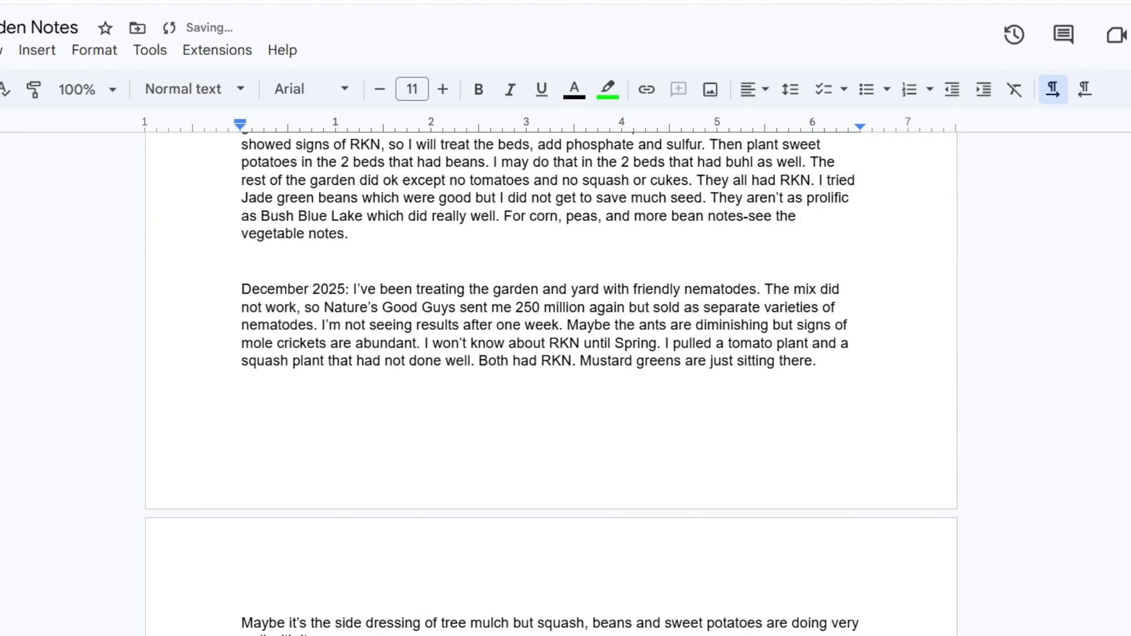
scroll(552, 383, "up", 20)
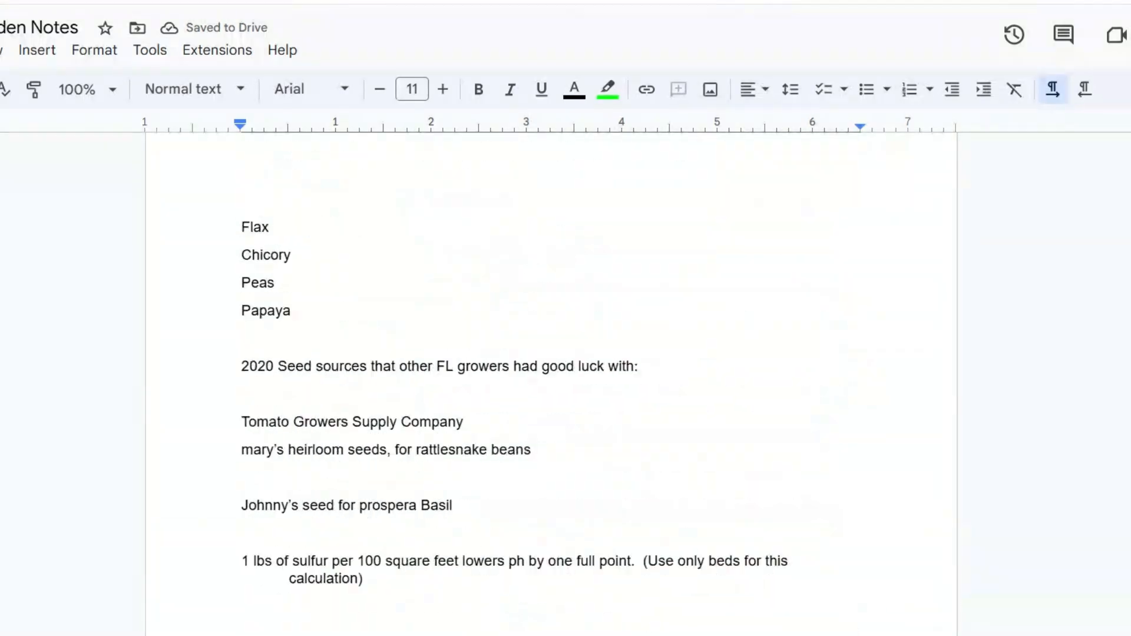
scroll(551, 383, "down", 15)
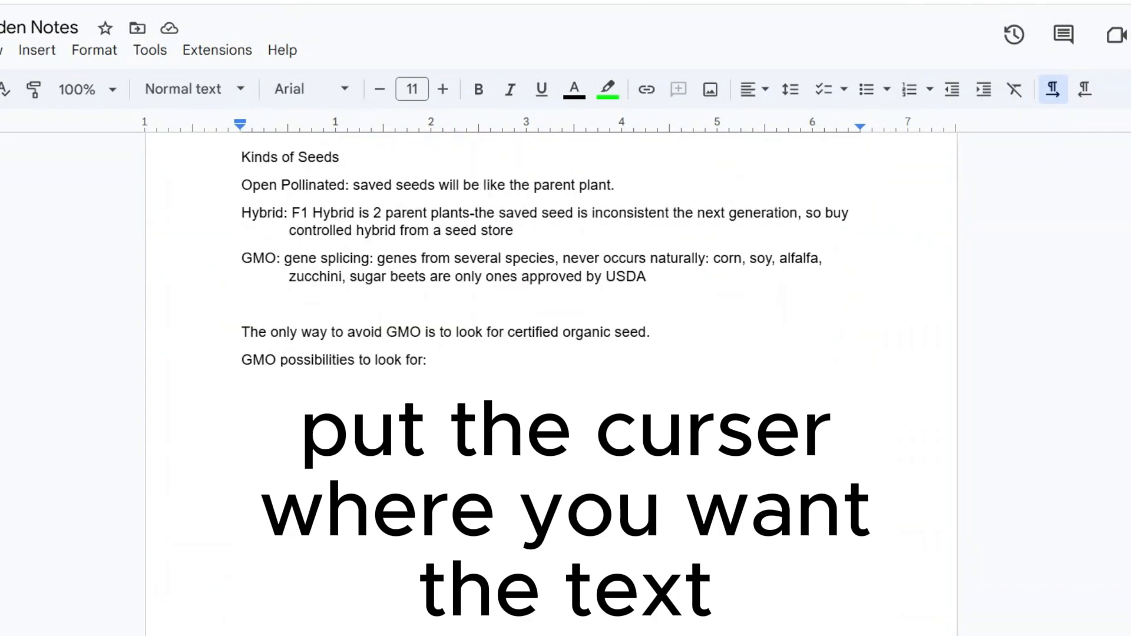
scroll(551, 383, "up", 5)
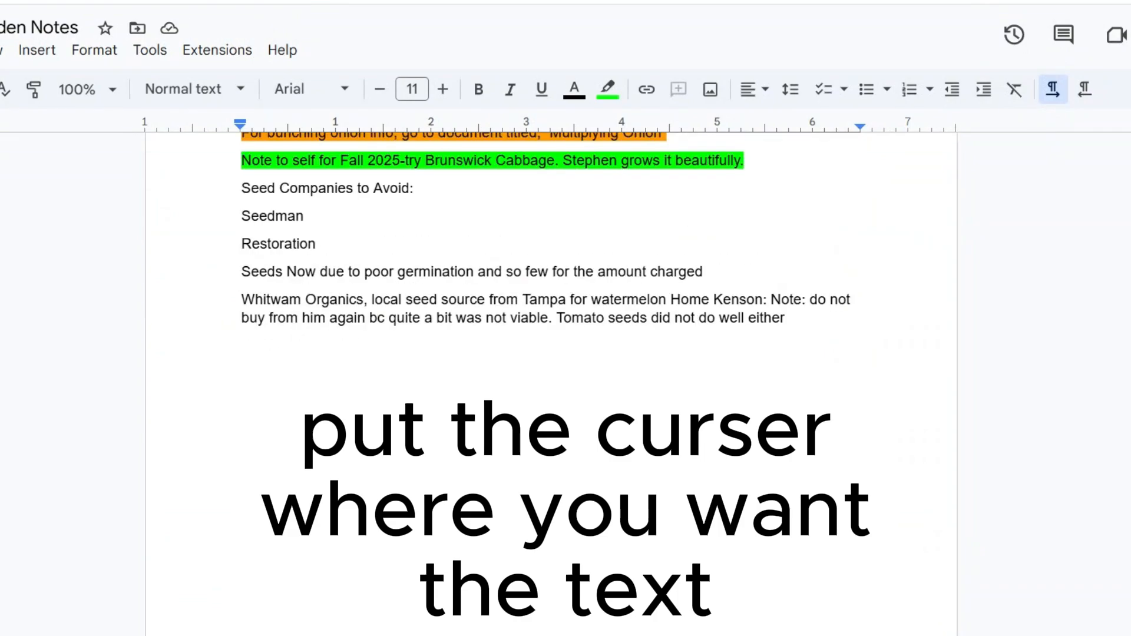
left_click(768, 163)
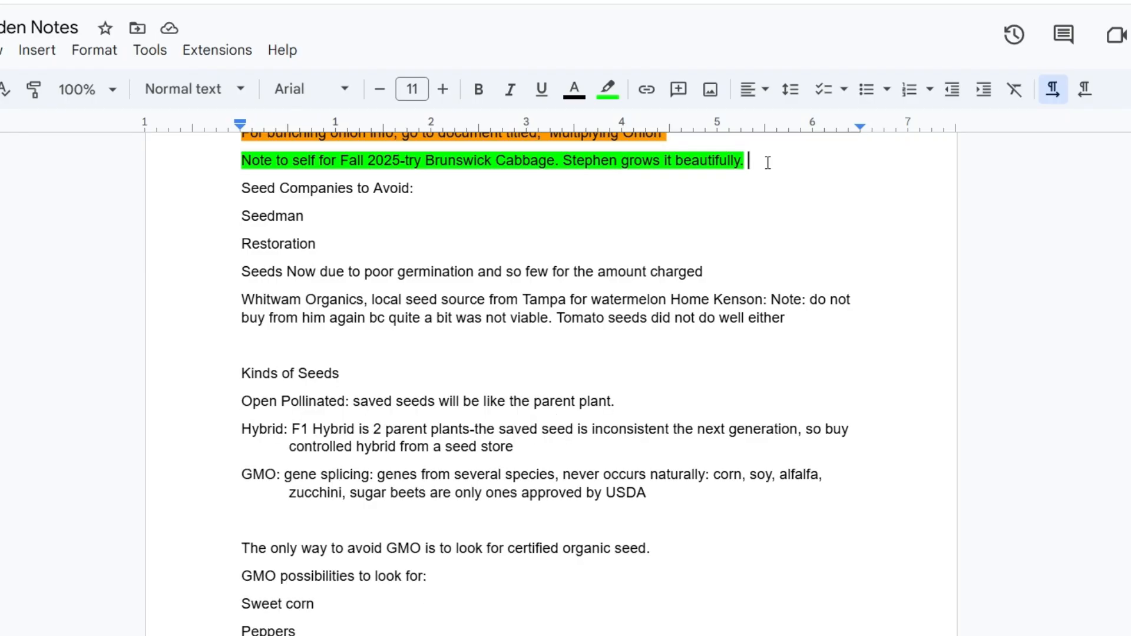
key("Return")
key("Return")
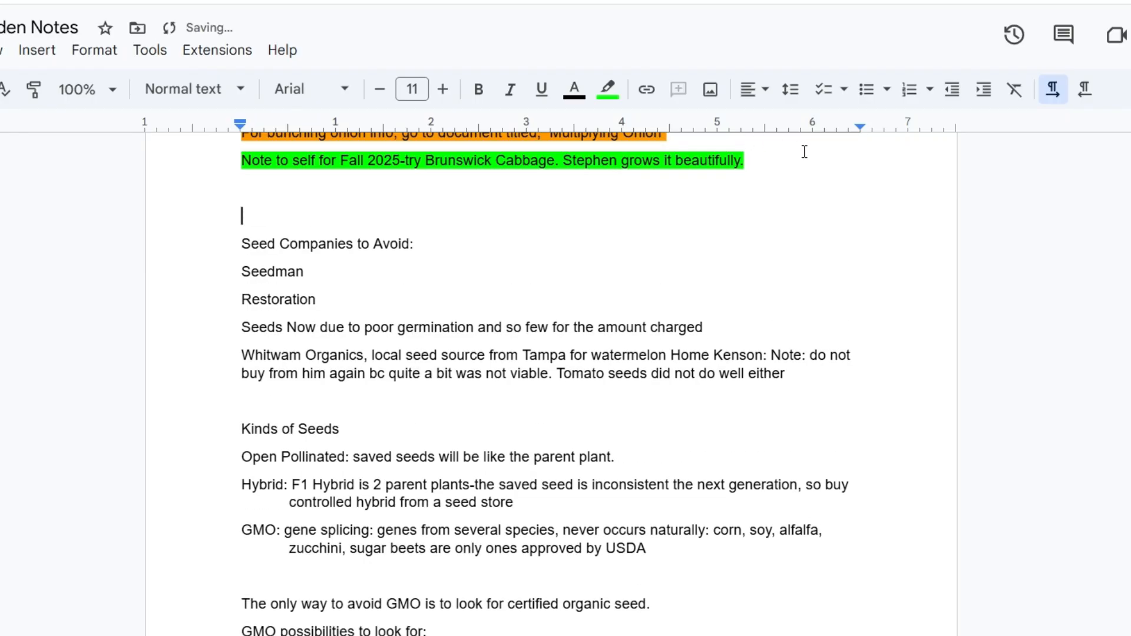
right_click(247, 219)
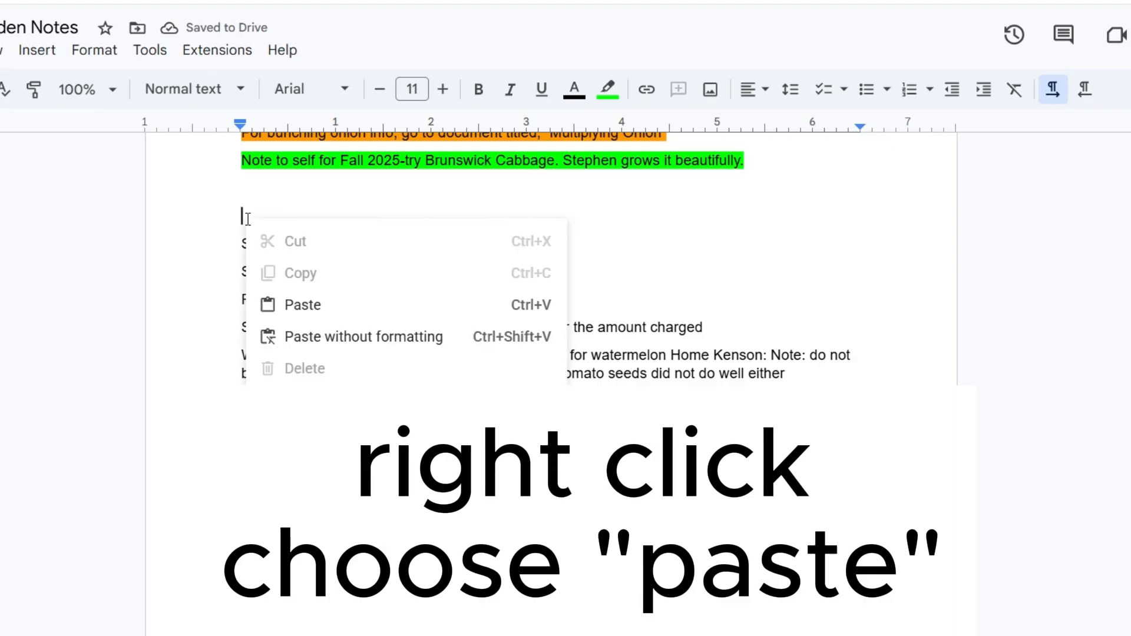
left_click(314, 306)
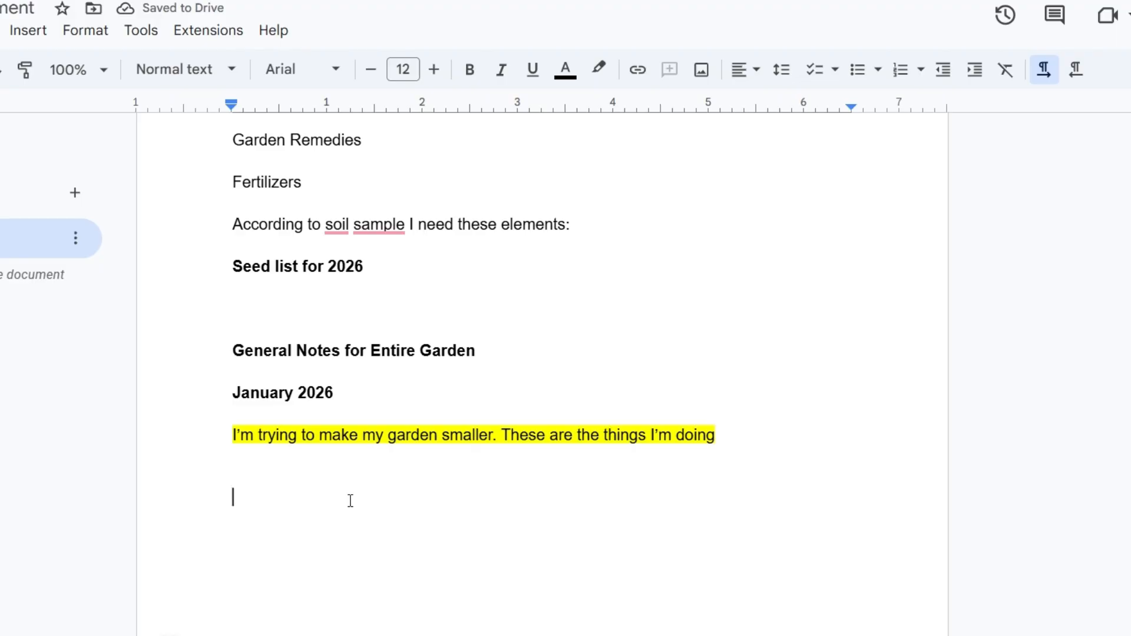
- In the journal, add a "Fruit Trees" heading below the yellow-highlighted note and format it in bold at font size 20
type("Fr")
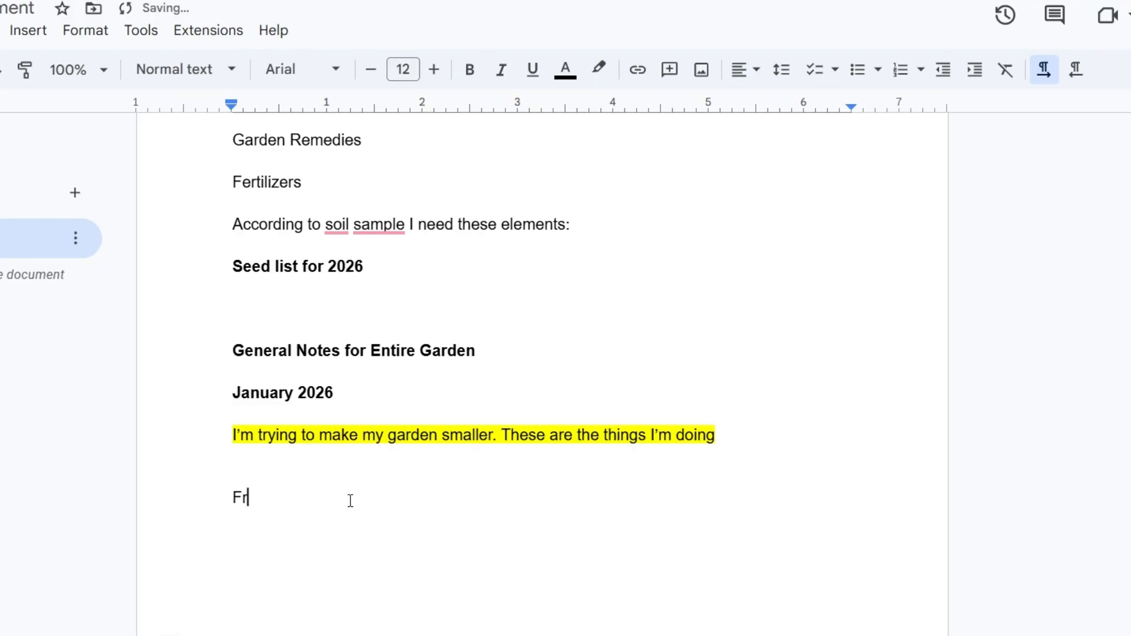
type("uit Trees")
left_click_drag(309, 498, 232, 498)
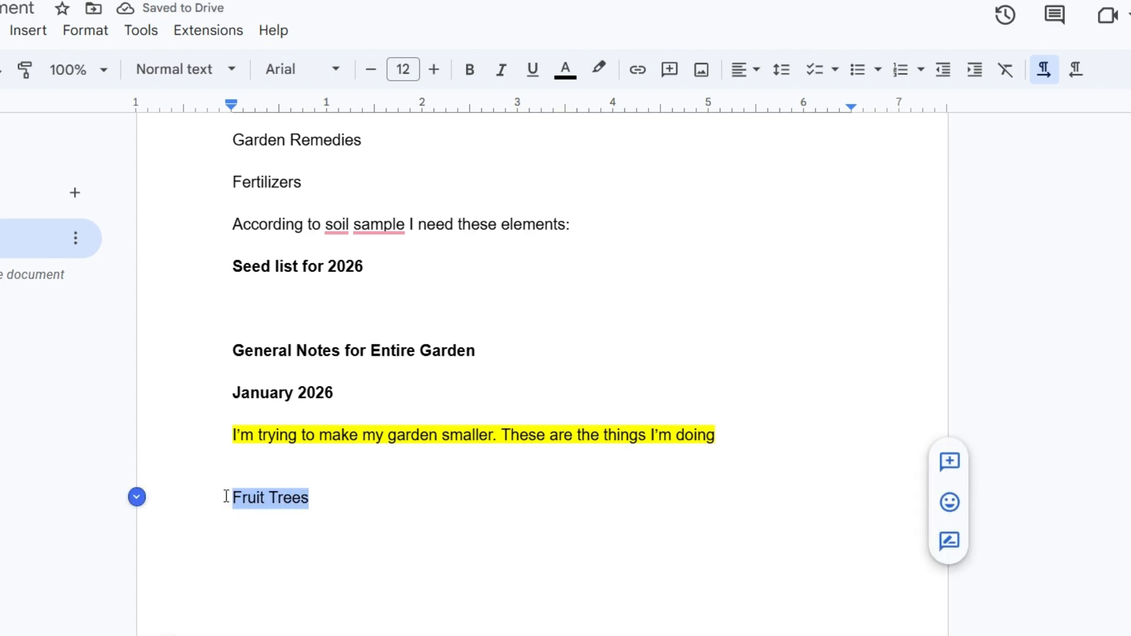
left_click(434, 70)
left_click(433, 69)
left_click(434, 70)
left_click(434, 69)
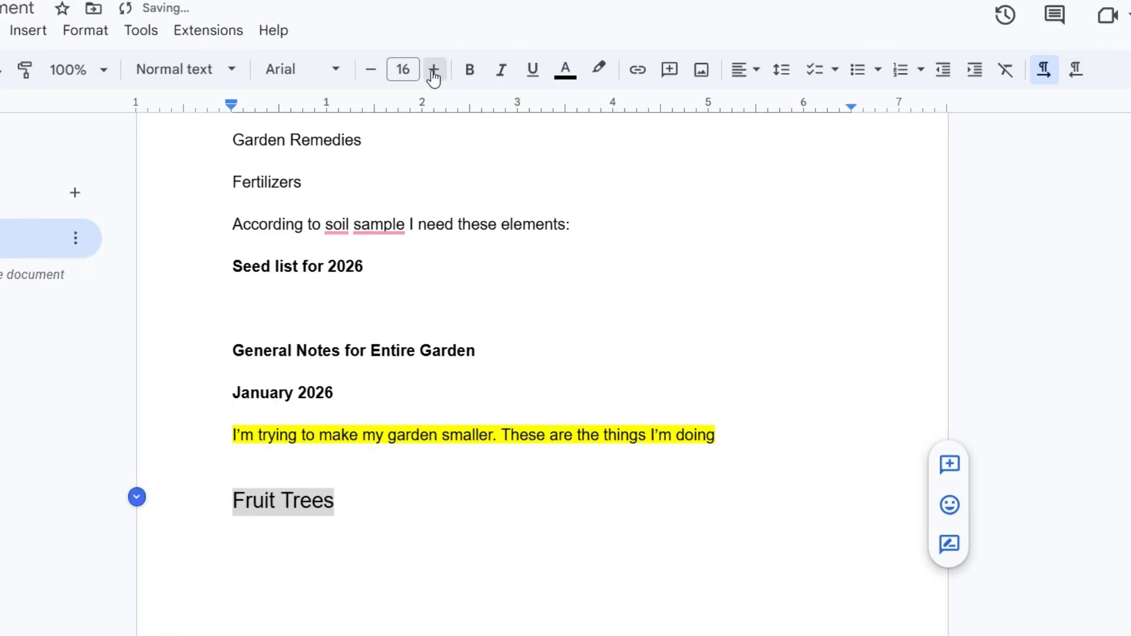
left_click(434, 70)
left_click(434, 70)
left_click(433, 69)
left_click(433, 69)
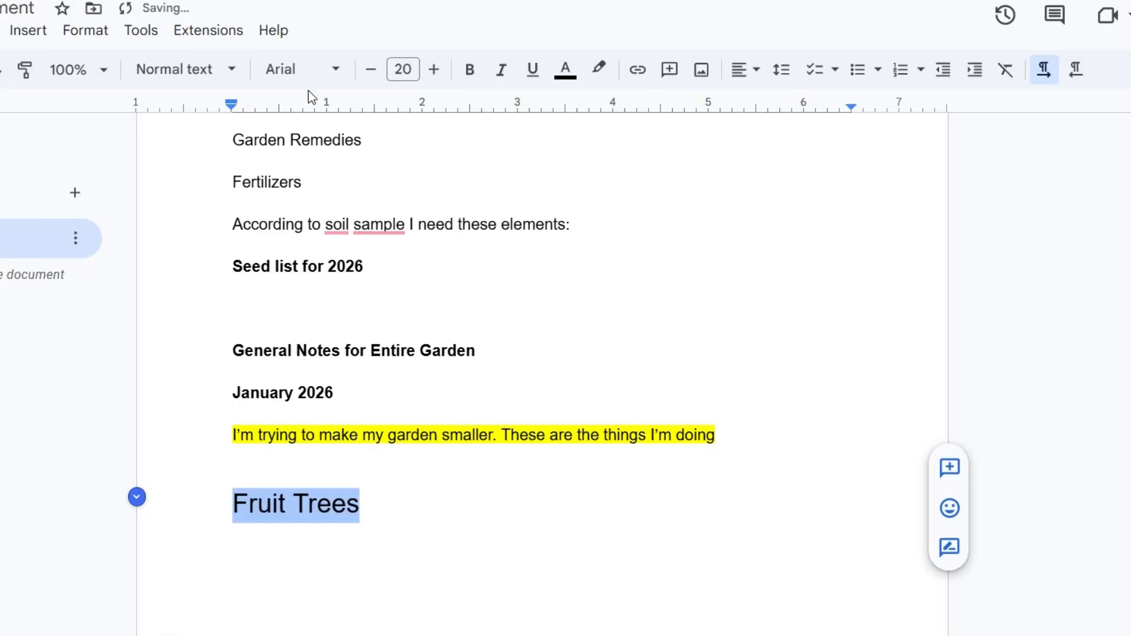
left_click(470, 70)
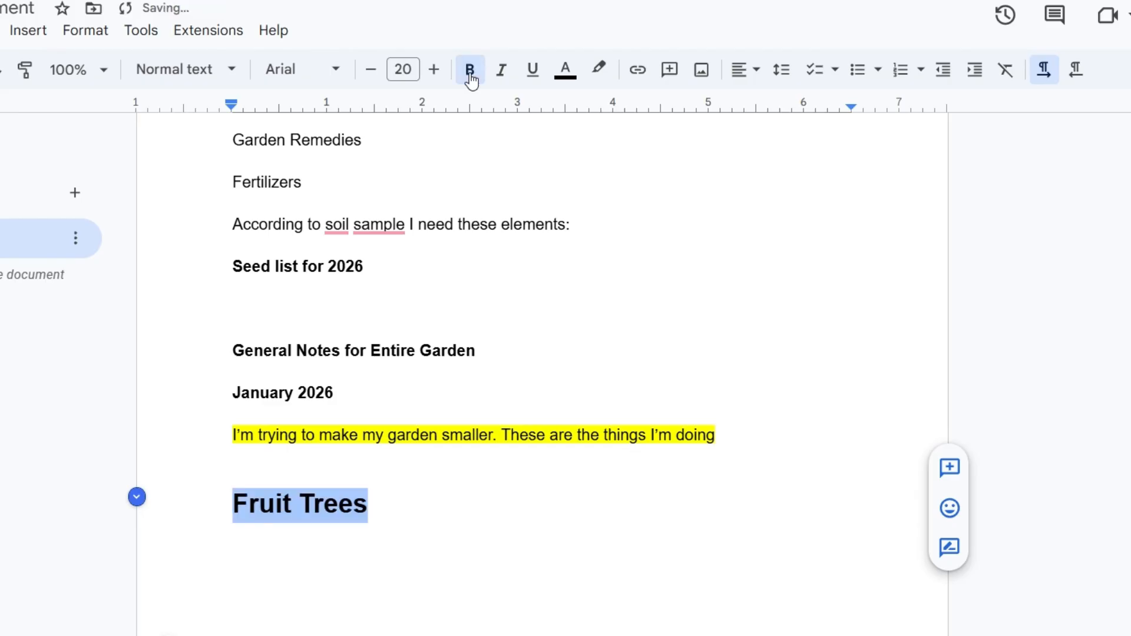
- Start a new line below the "Fruit Trees" heading with font size 12 and bold turned off
left_click(389, 505)
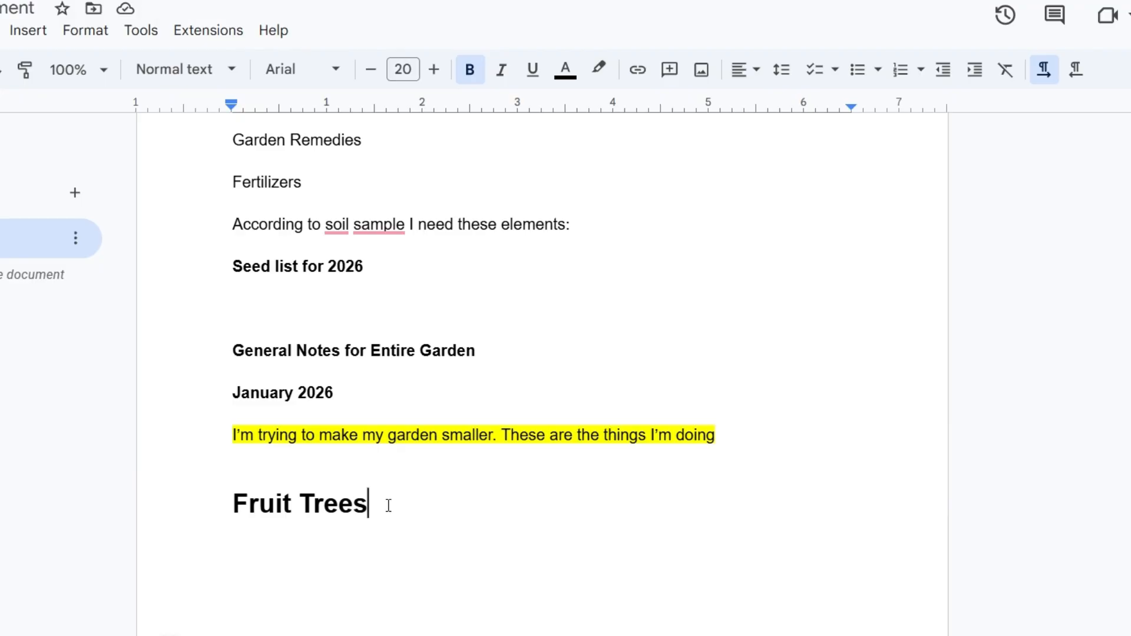
key("Return")
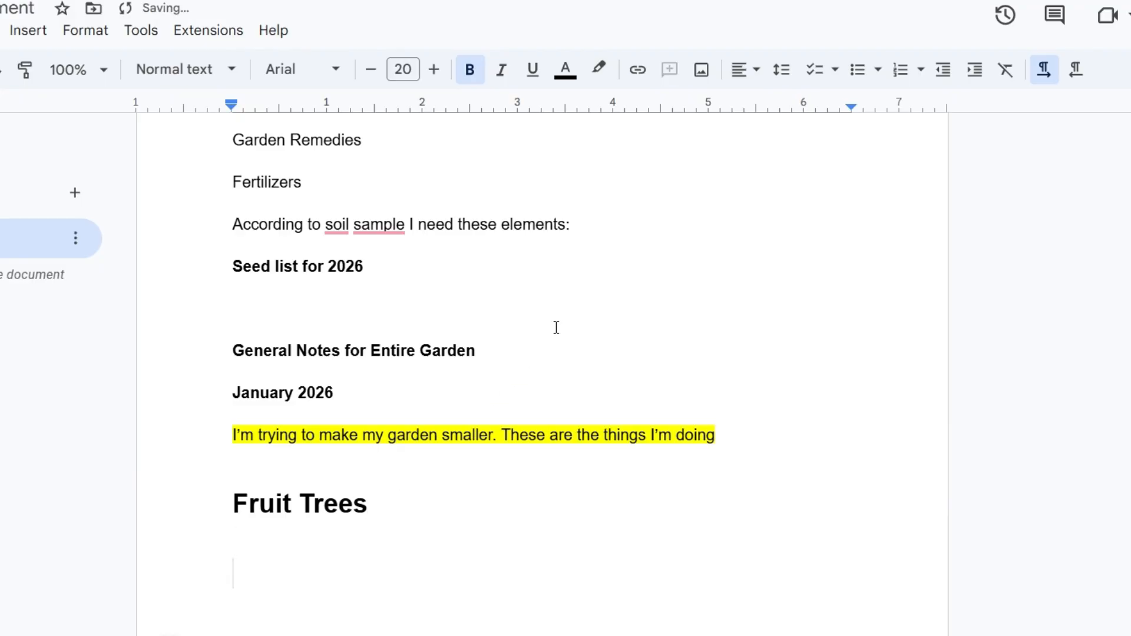
left_click(372, 73)
left_click(475, 82)
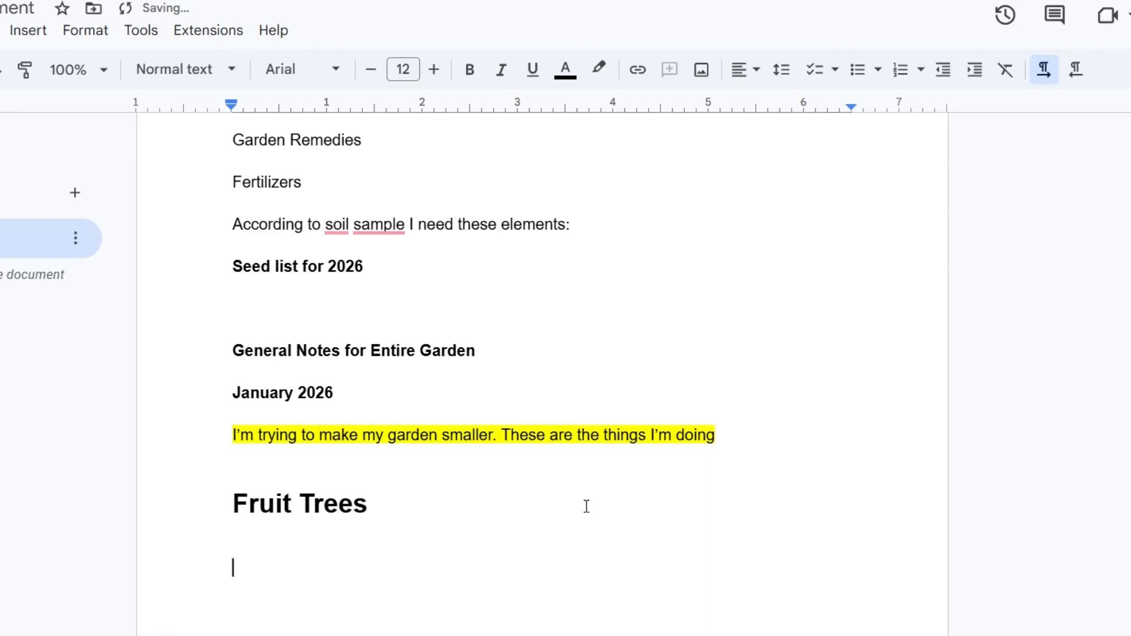
key("shift+Left")
key("shift+Home")
type("J")
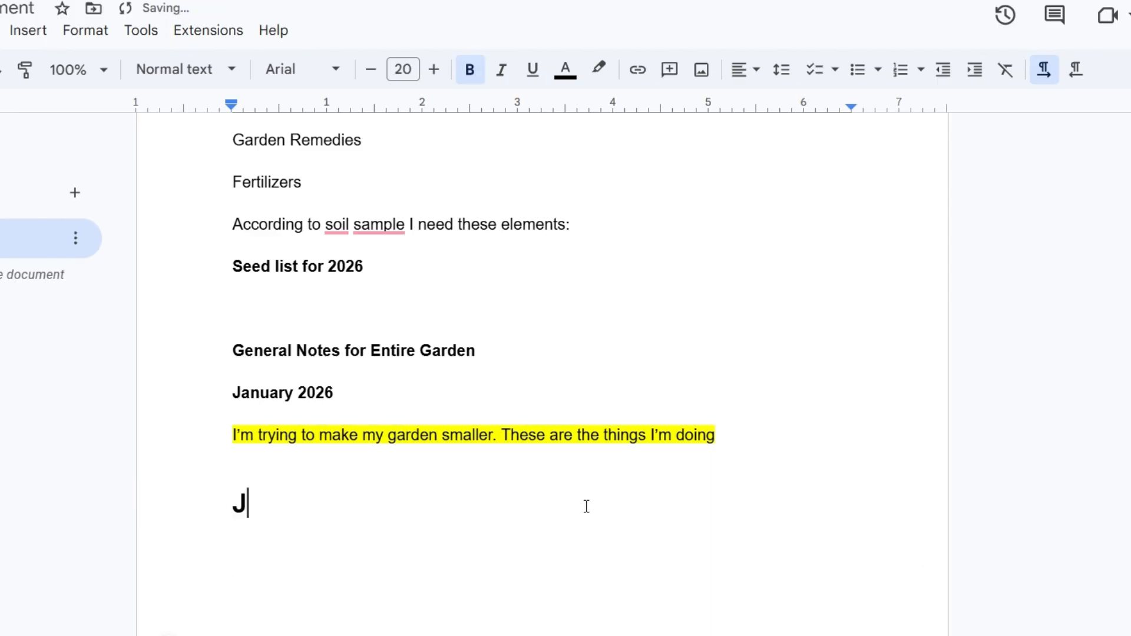
key("BackSpace")
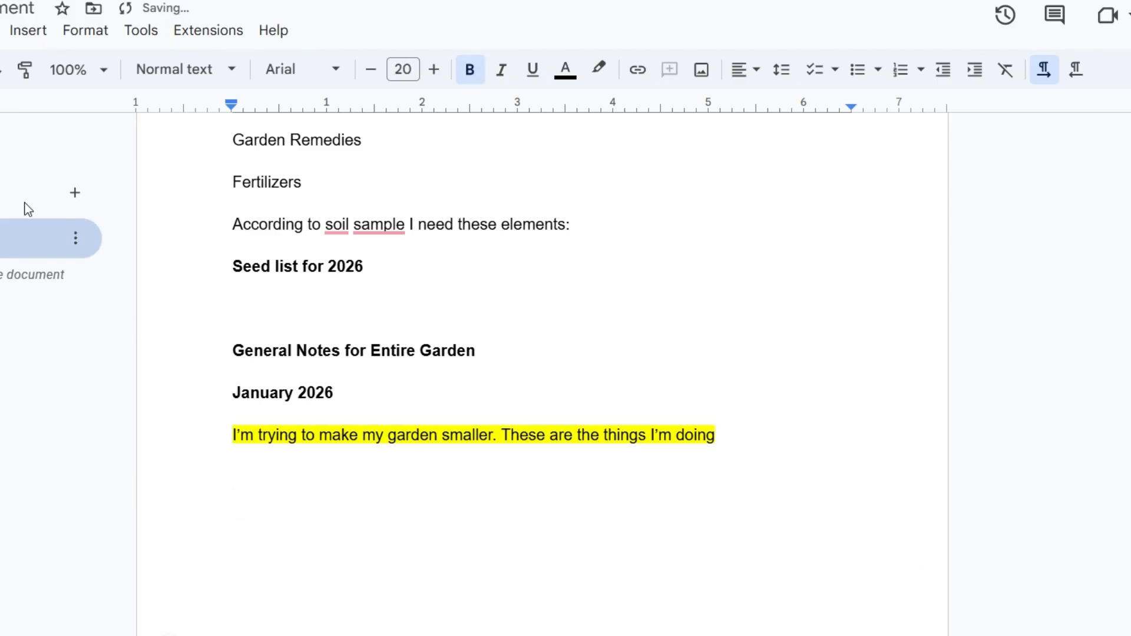
type("J")
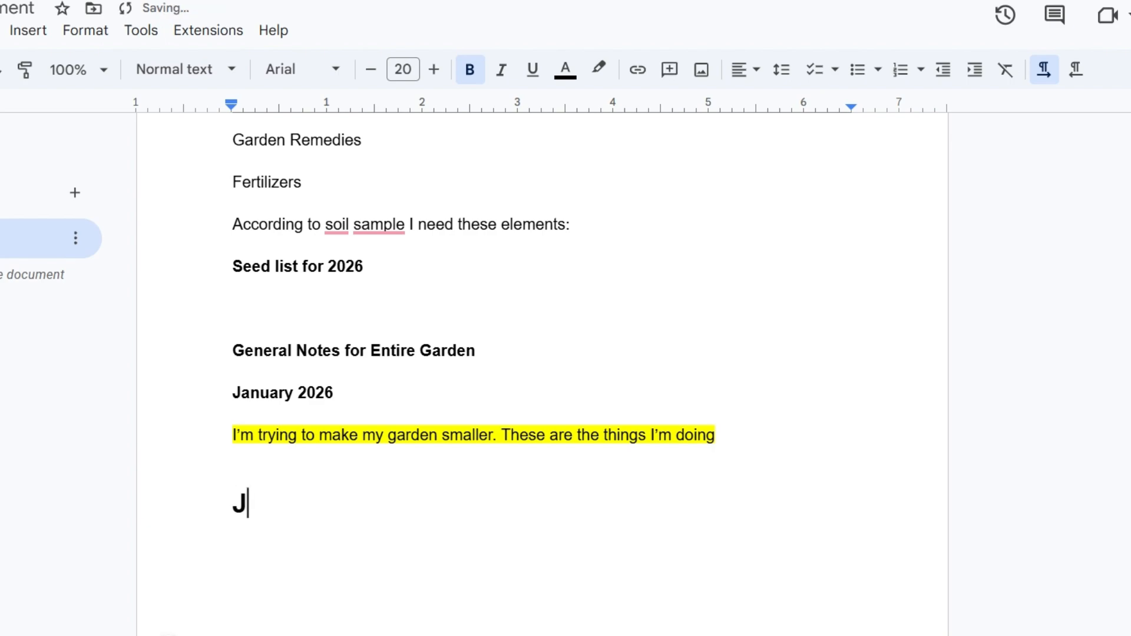
key("ctrl+z")
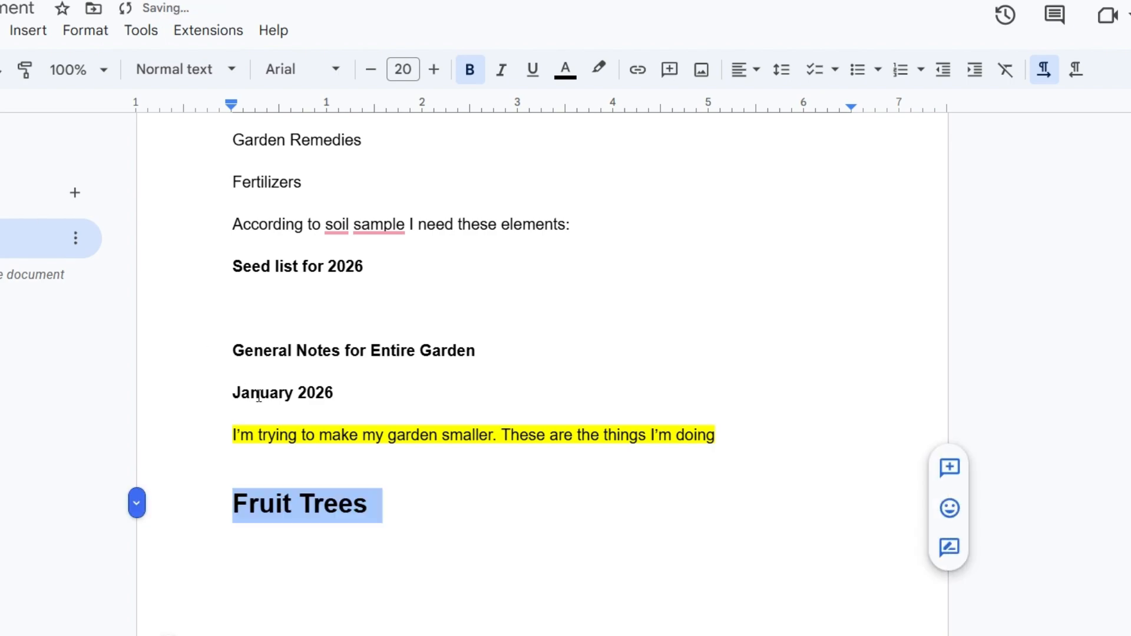
- Enter the date line "January, 1, 2026" below the "Fruit Trees" heading in non-bold text at font size 12
left_click(395, 505)
key("Return")
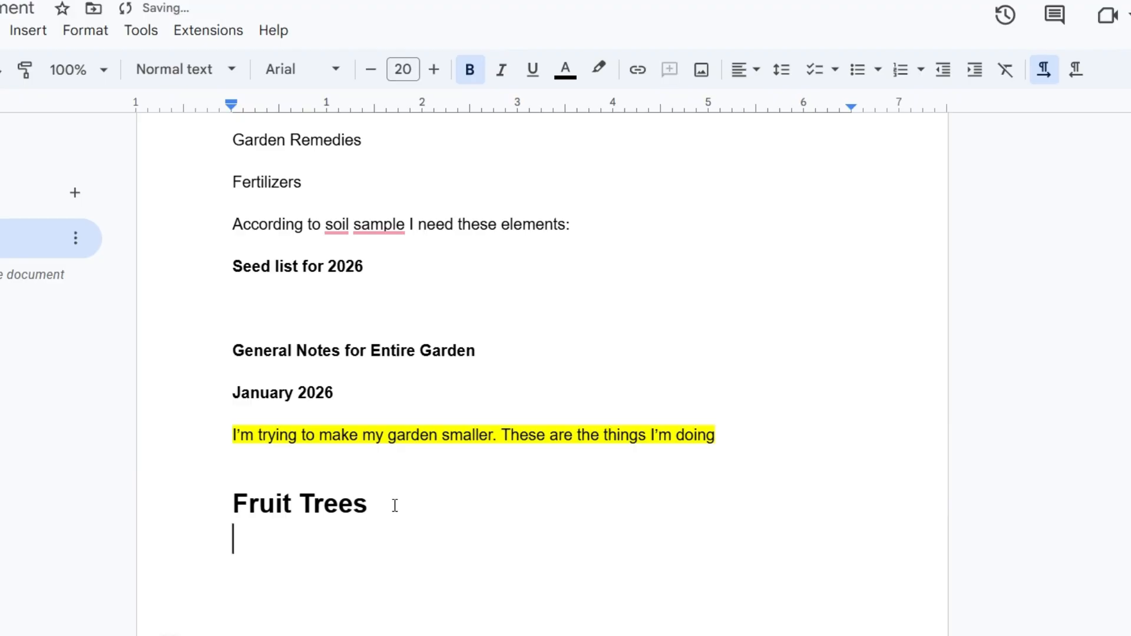
key("Return")
left_click(370, 71)
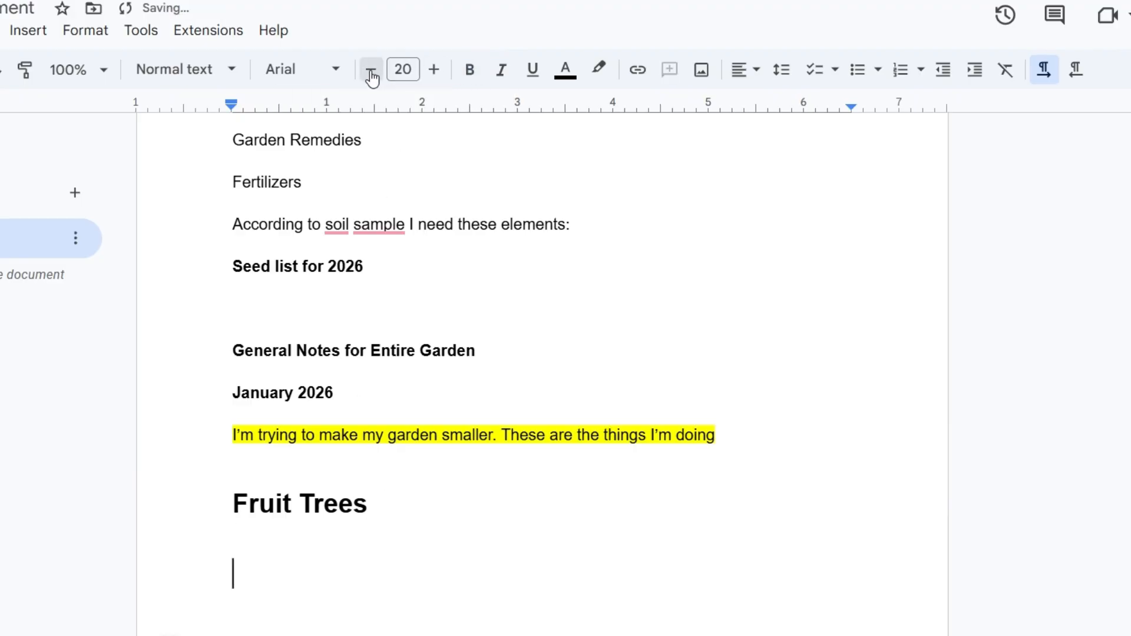
left_click(371, 71)
left_click(372, 72)
type("January")
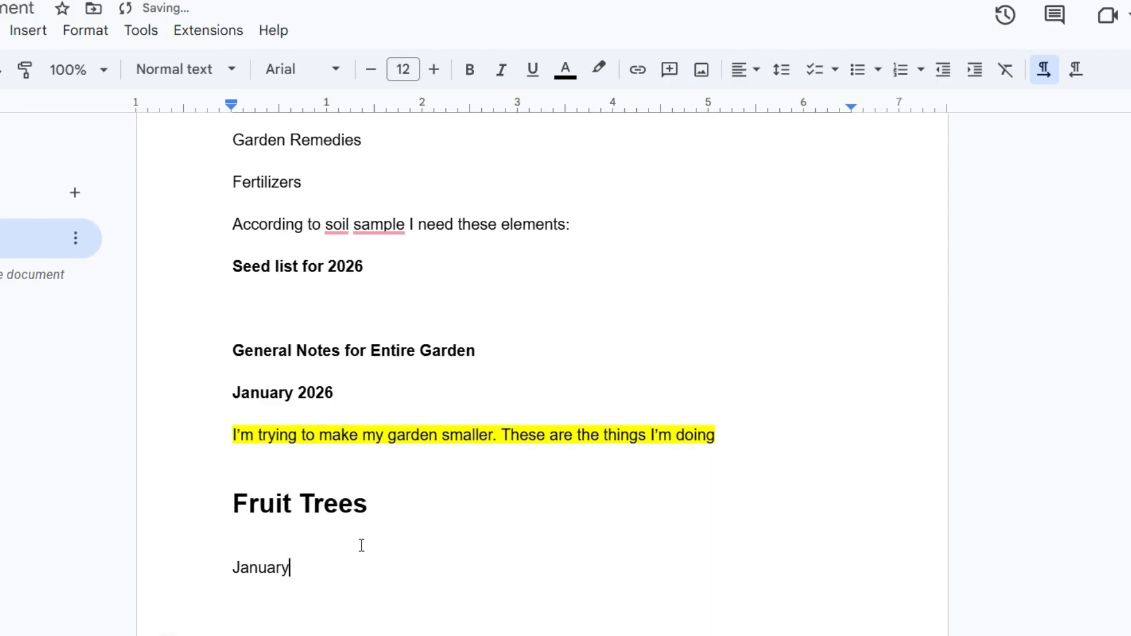
type(", 1, 2026")
key("Return")
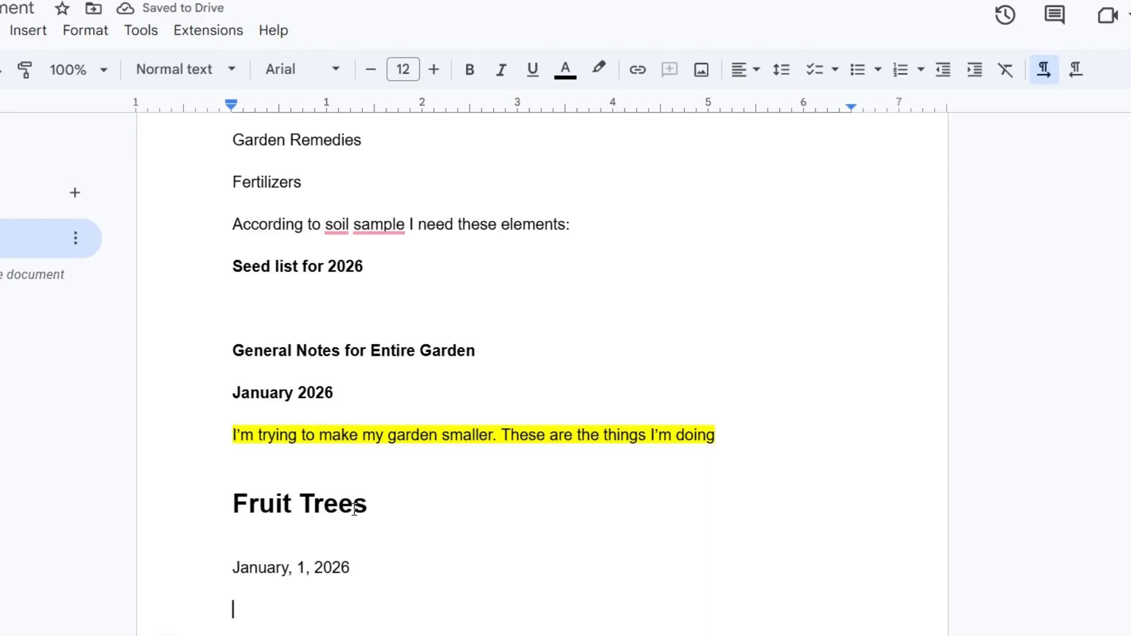
- Insert a bold size 20 "Fig" heading between "Fruit Trees" and the date line, and put a hyphen after the date
left_click(383, 500)
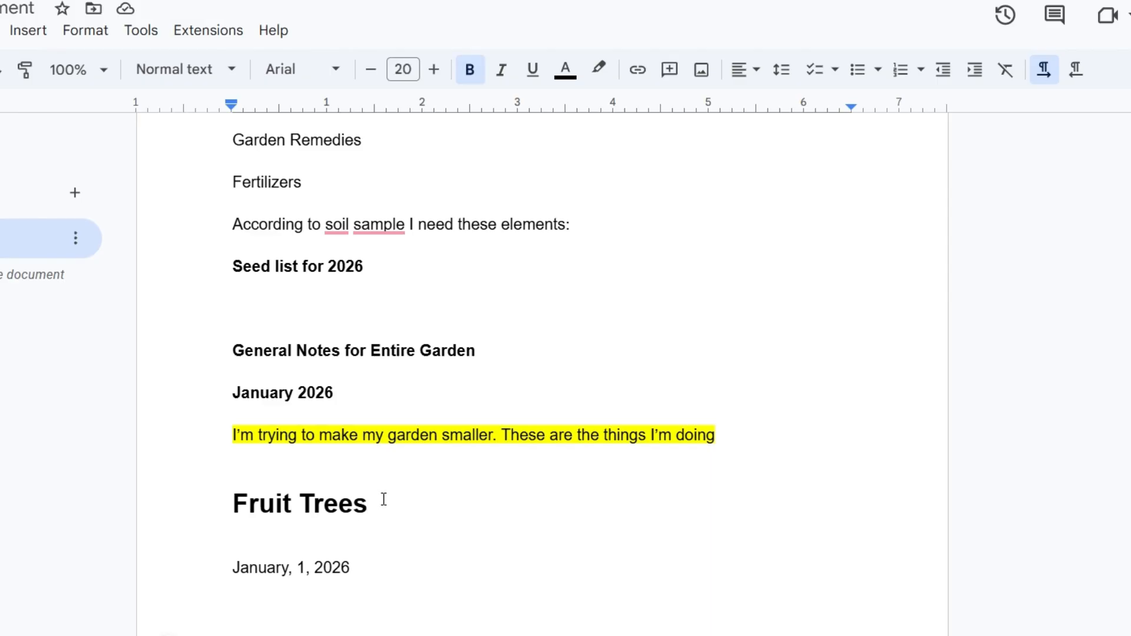
key("Return")
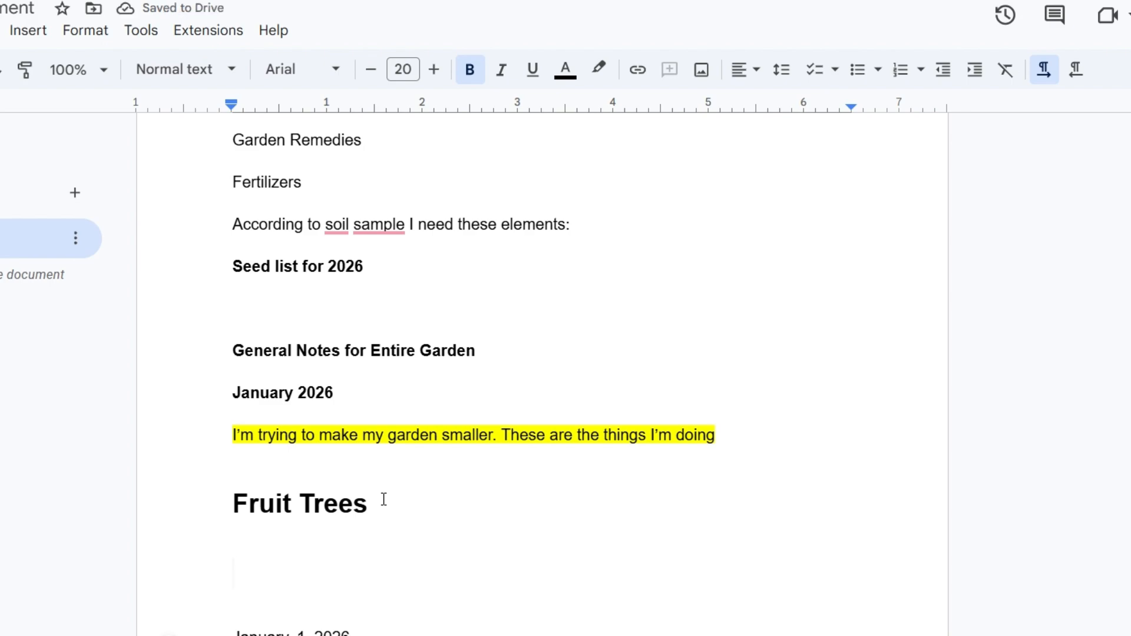
type("Fig")
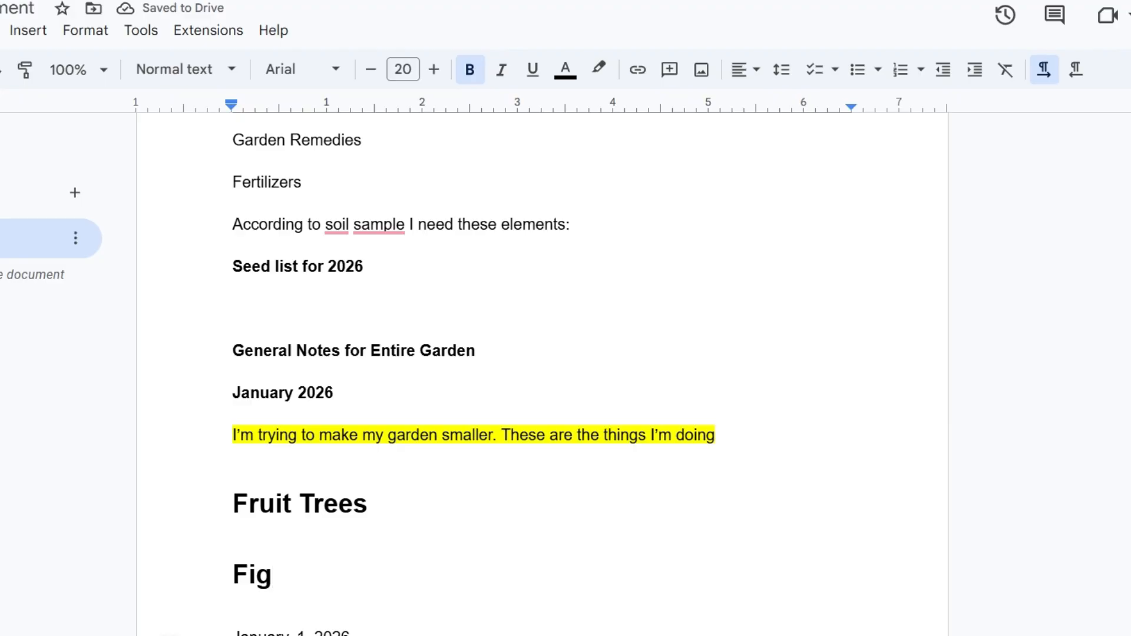
scroll(471, 383, "down", 3)
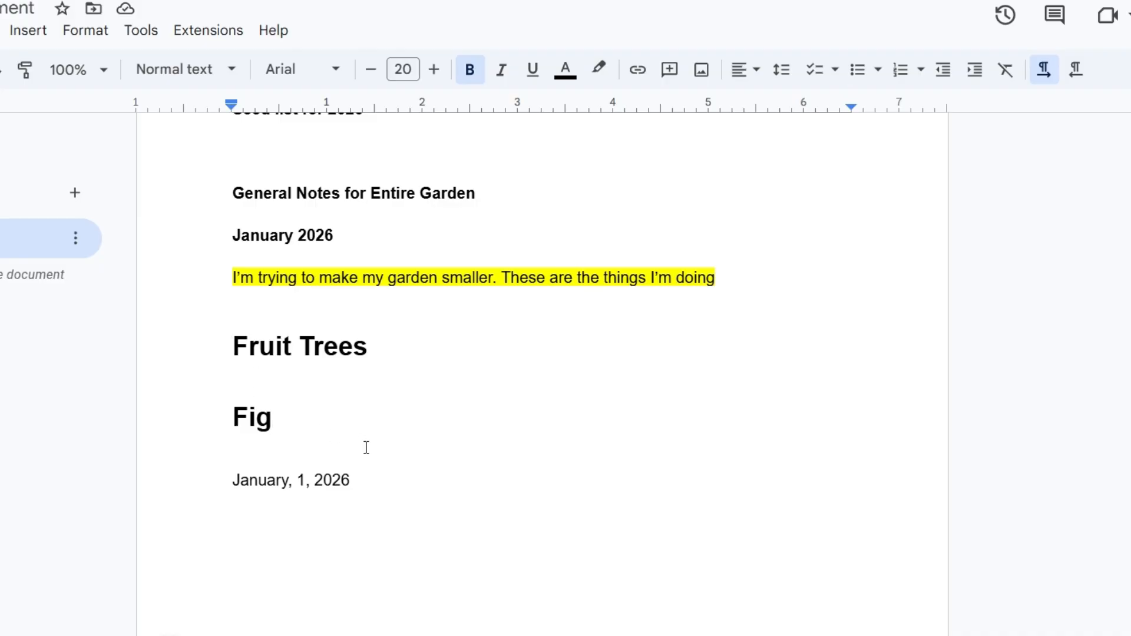
left_click(374, 480)
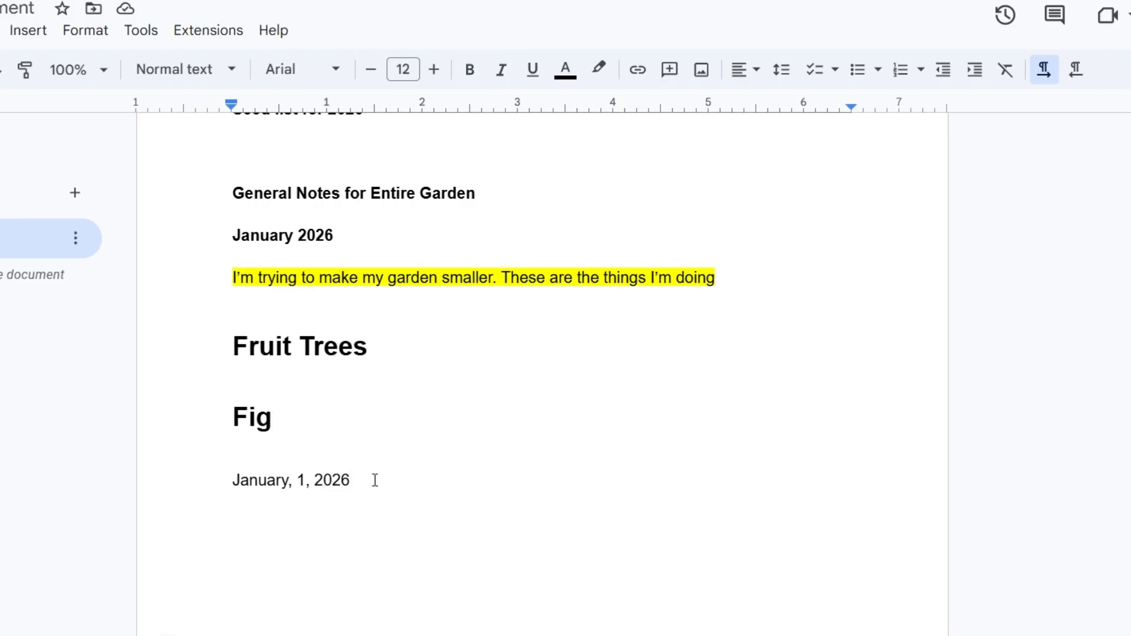
type("-")
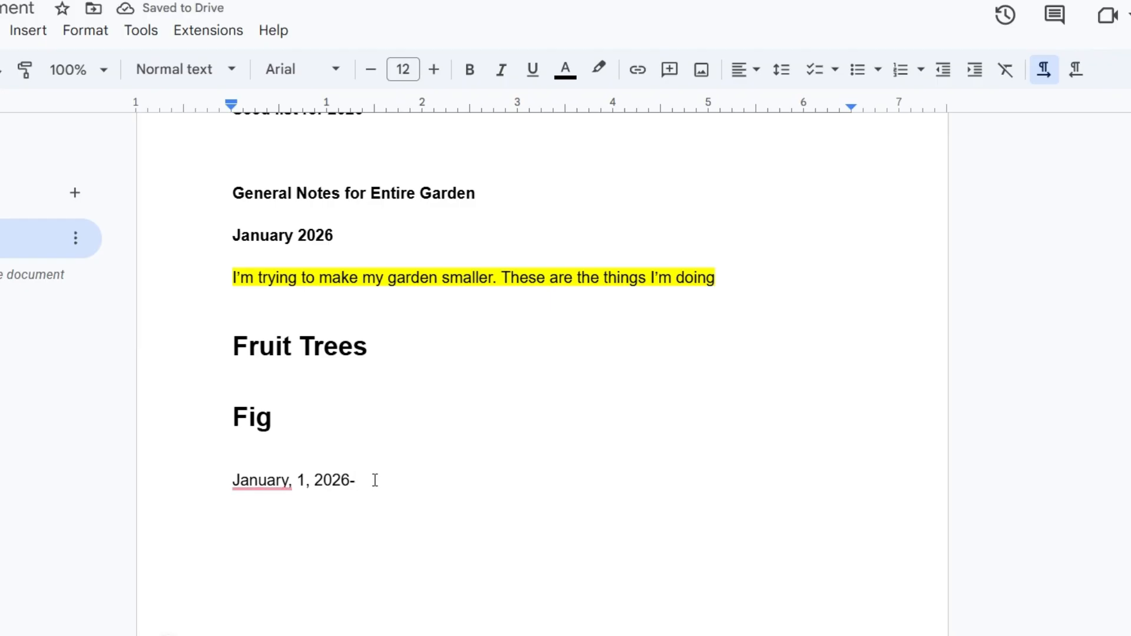
- Add an "Avocado" heading below the Fig date line, leaving a blank gap, and format it in bold at font size 20
key("Return")
key("Return")
type("A")
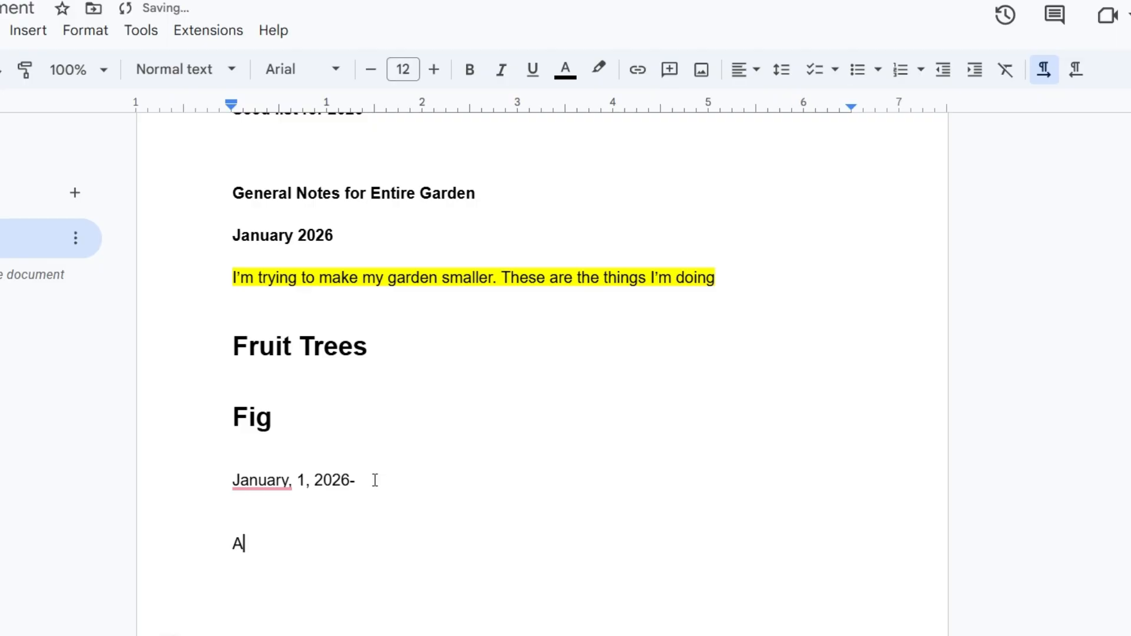
type("vocado")
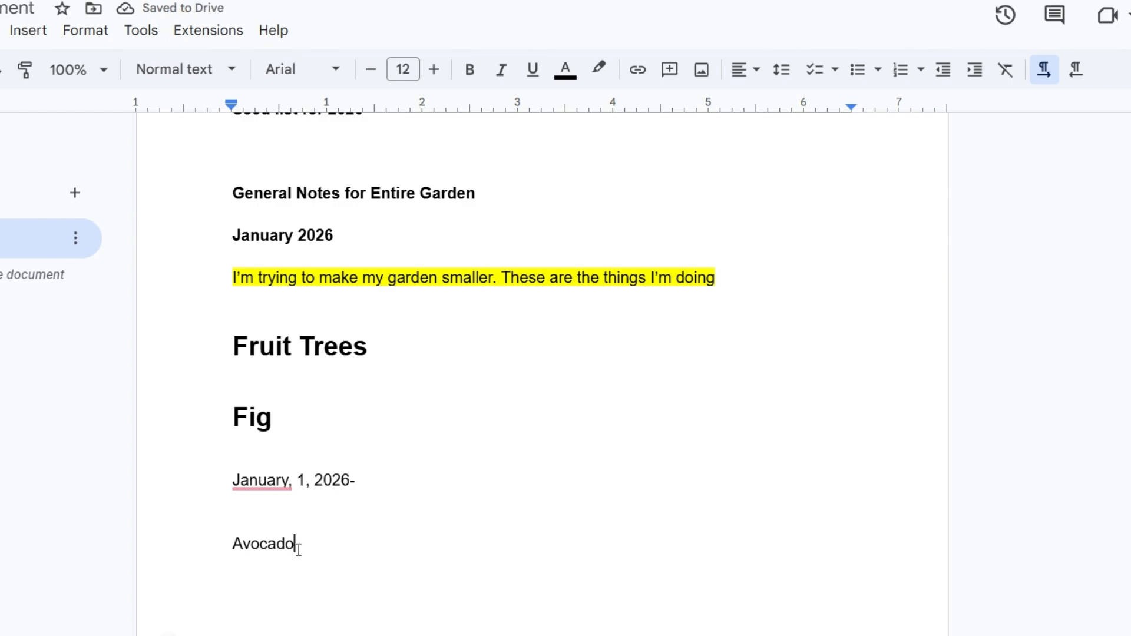
left_click_drag(297, 546, 231, 543)
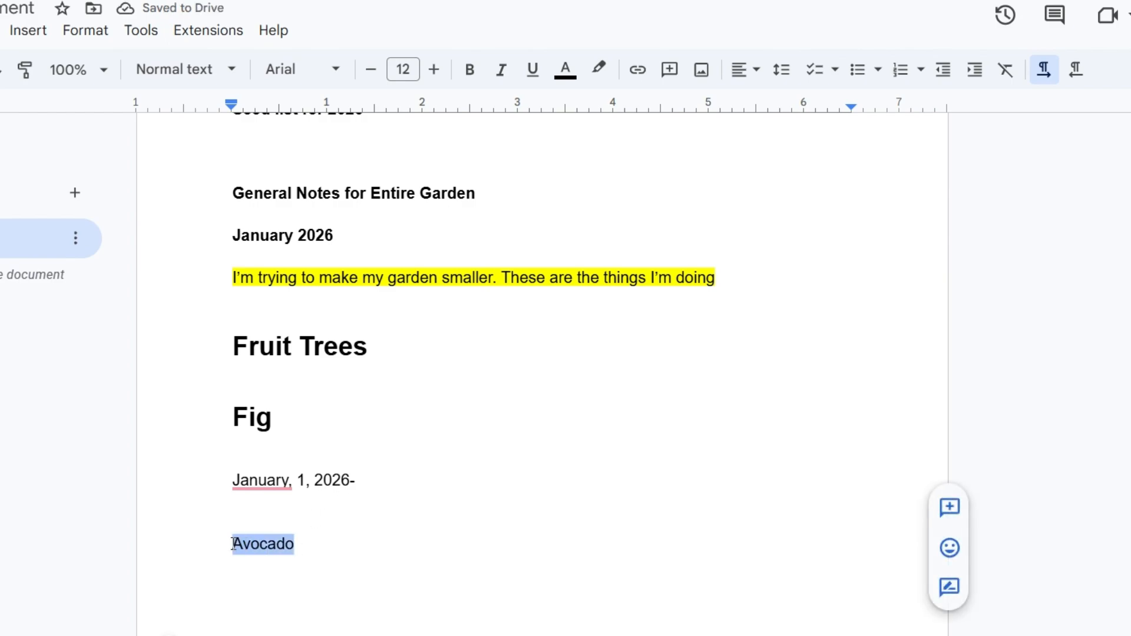
left_click(471, 75)
left_click(435, 71)
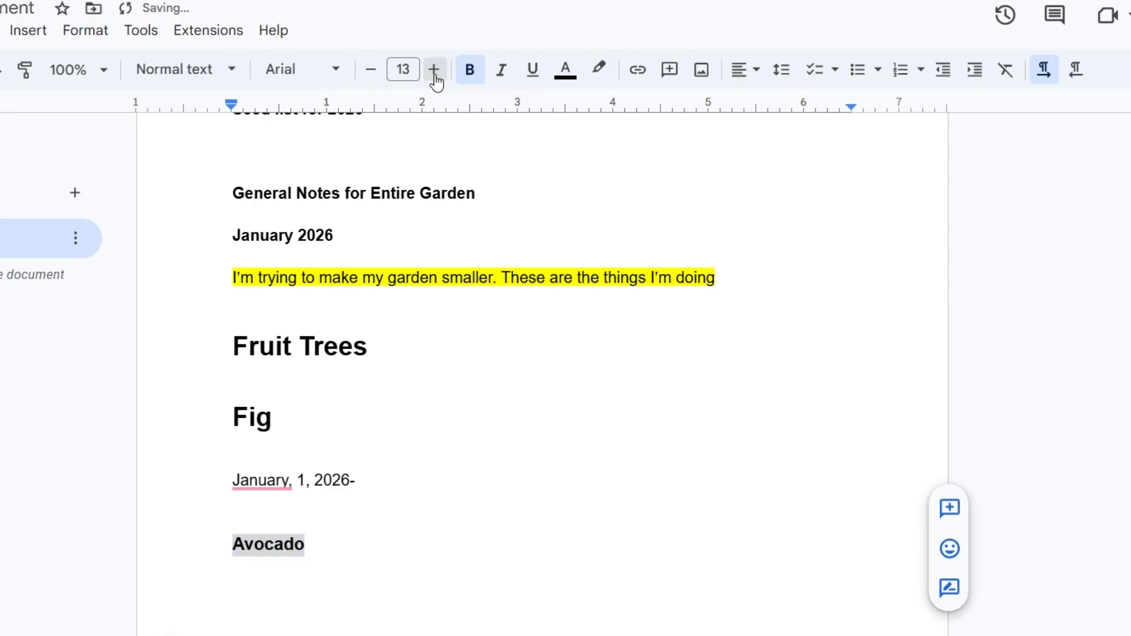
left_click(434, 71)
left_click(434, 71)
left_click(434, 71)
left_click(434, 71)
left_click(434, 71)
left_click(434, 71)
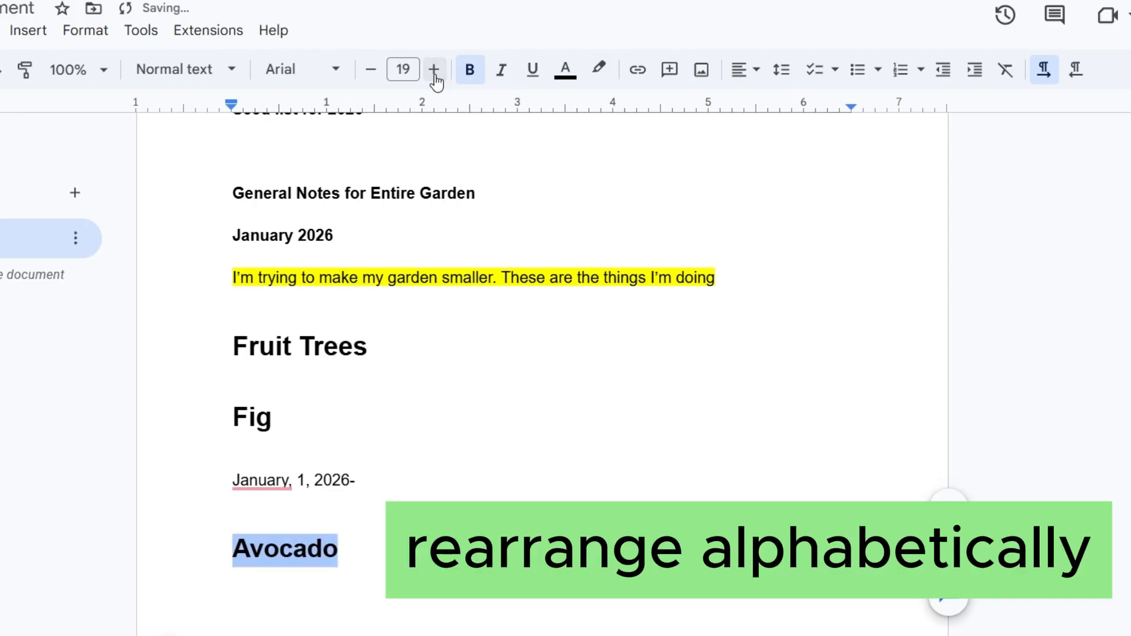
left_click(434, 70)
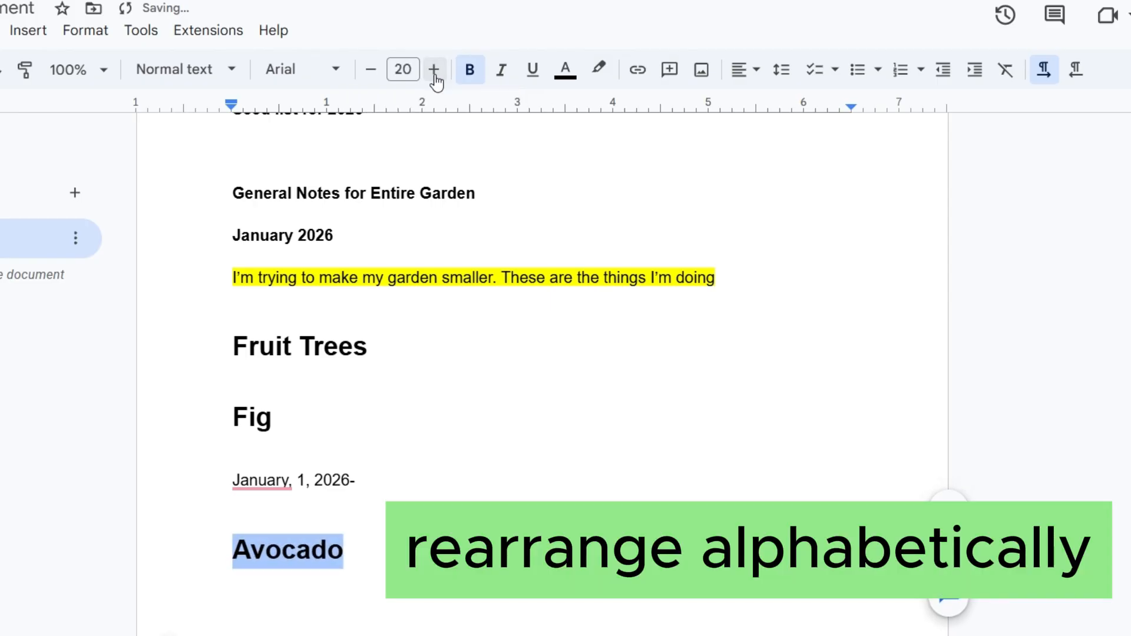
- Enter the date line "January 1, 2026" at the start of the page following the "Avocado" heading, non-bold at font size 15
left_click(369, 548)
key("Return")
key("ctrl+Return")
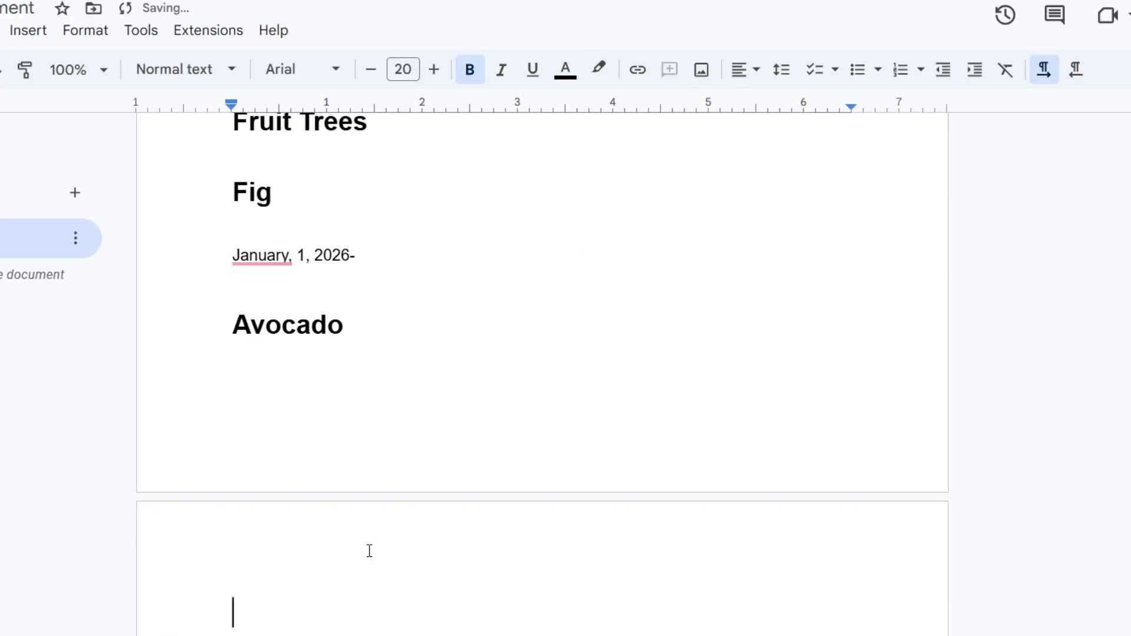
left_click(470, 72)
left_click(372, 70)
left_click(372, 70)
left_click(372, 70)
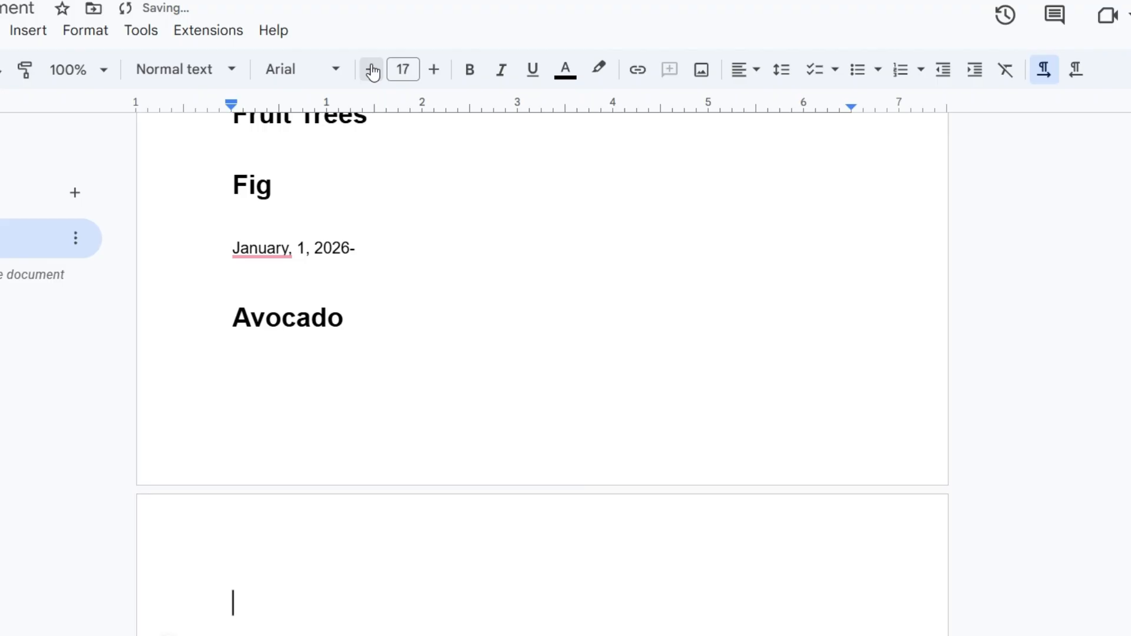
left_click(371, 70)
left_click(372, 70)
type("January")
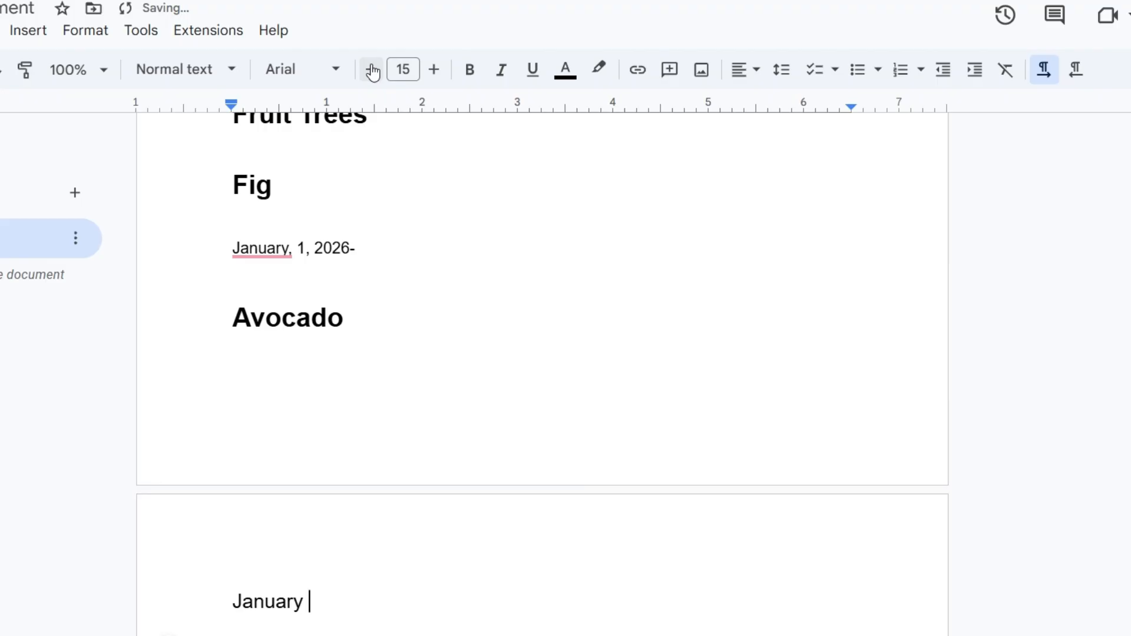
type(" 1, 2026")
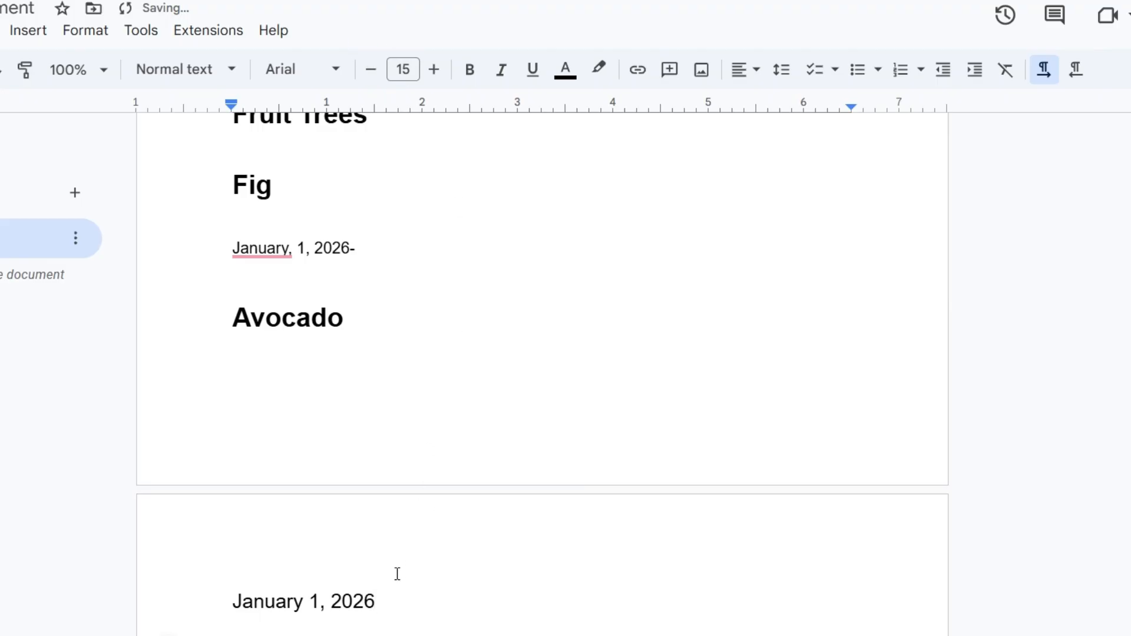
- Reduce the font size of the "January 1, 2026" line for Avocado to 12
left_click_drag(375, 601, 231, 602)
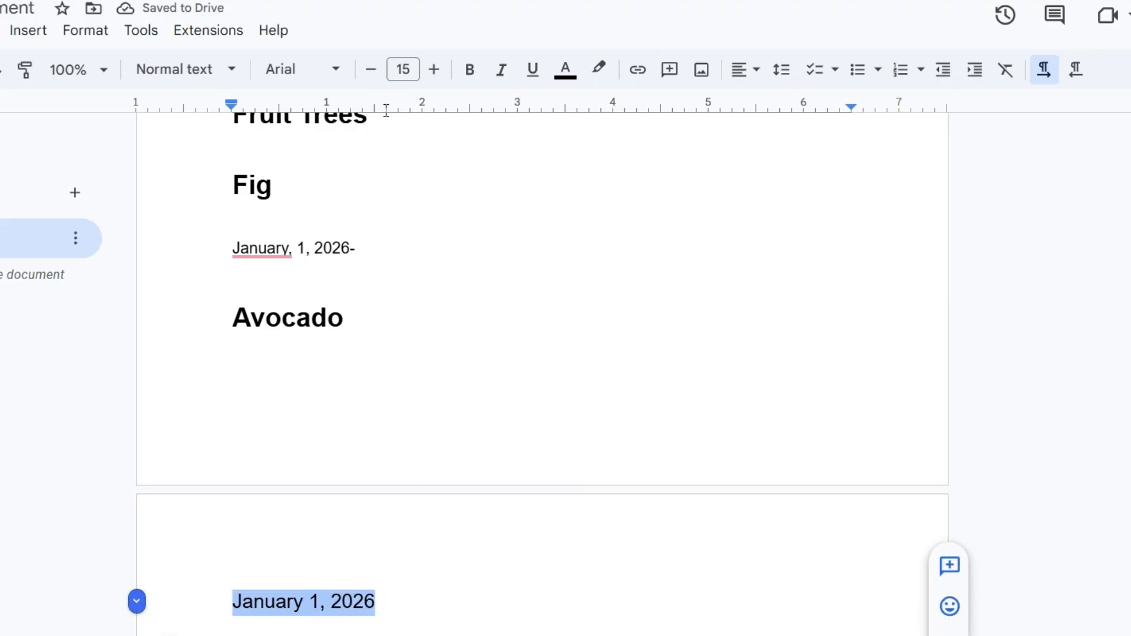
left_click(370, 70)
left_click(370, 70)
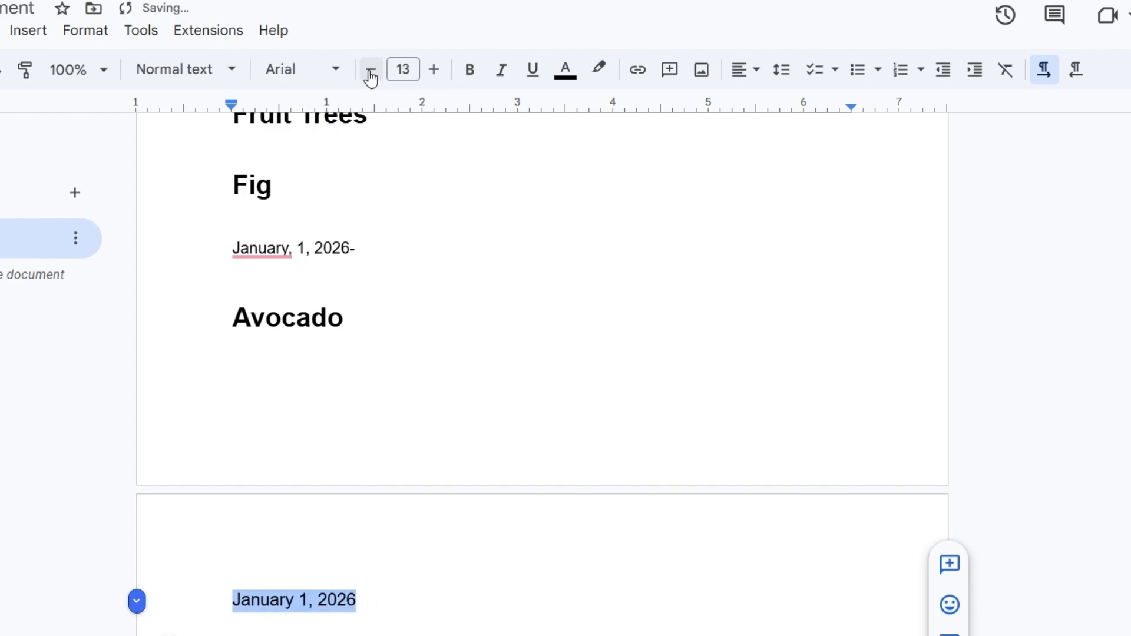
left_click(371, 70)
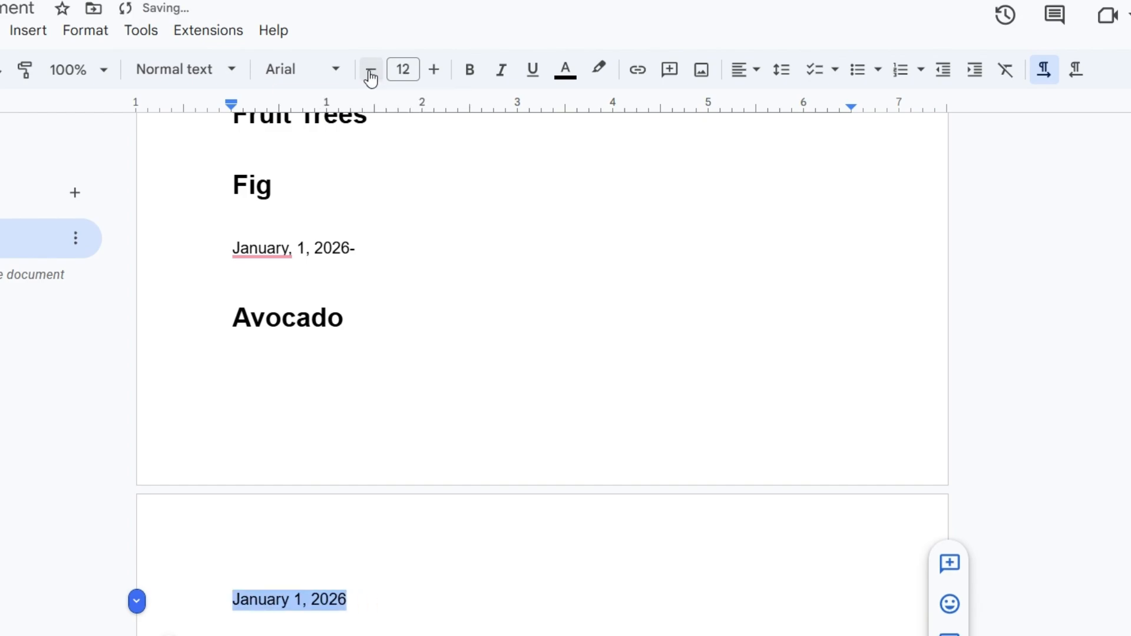
- Add a bold "Herbs" heading at font size 20 below the Avocado date line and start a new line under it
left_click(377, 602)
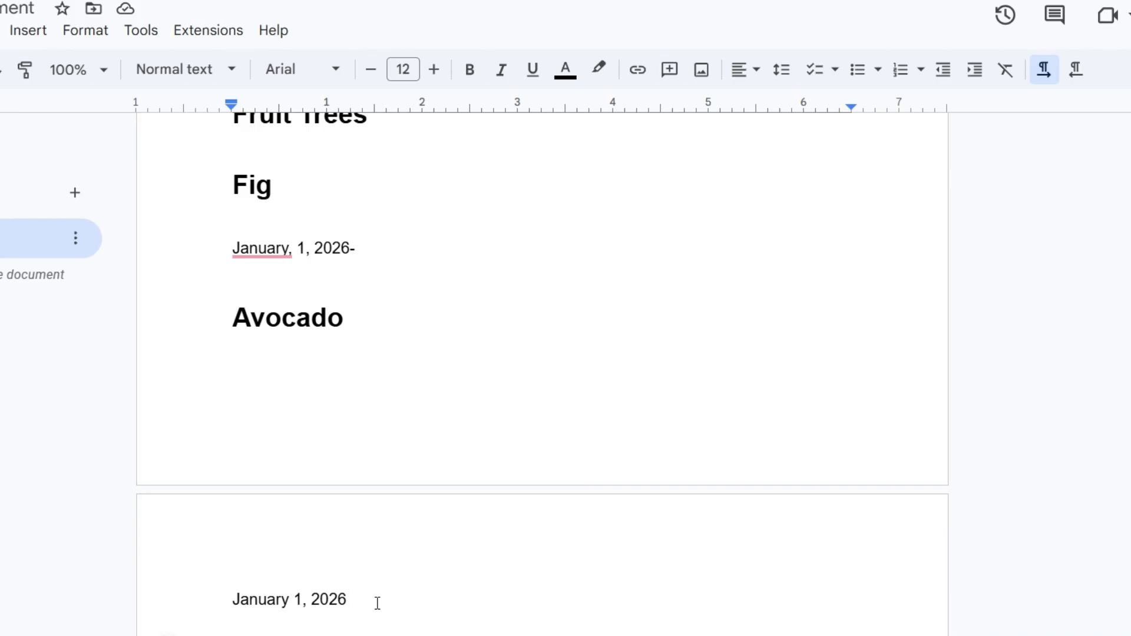
key("Return")
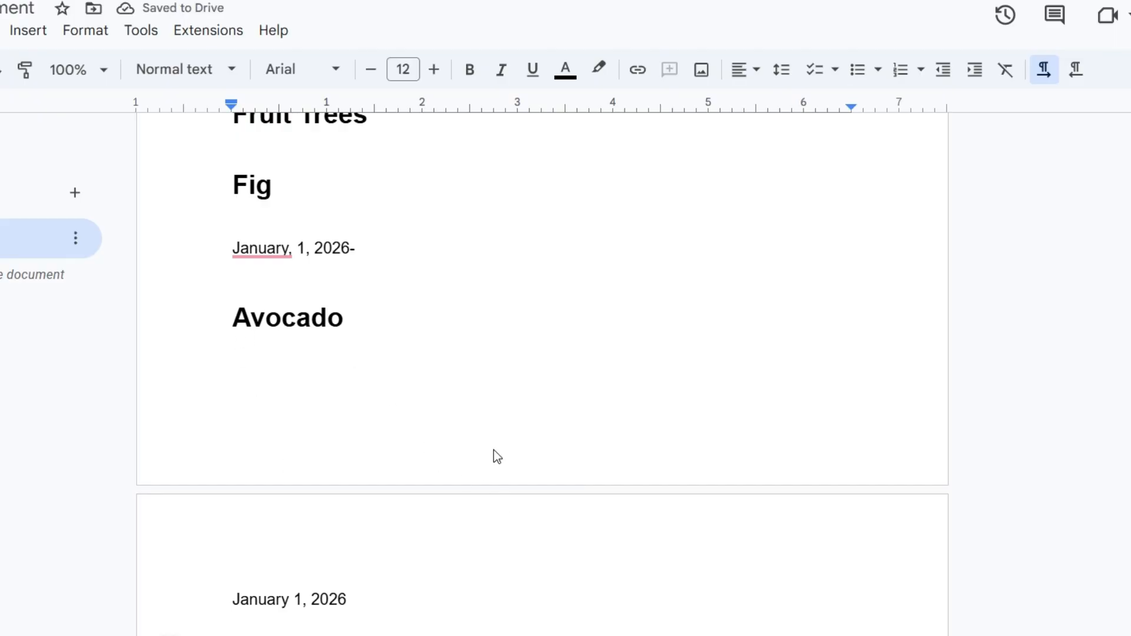
left_click(433, 71)
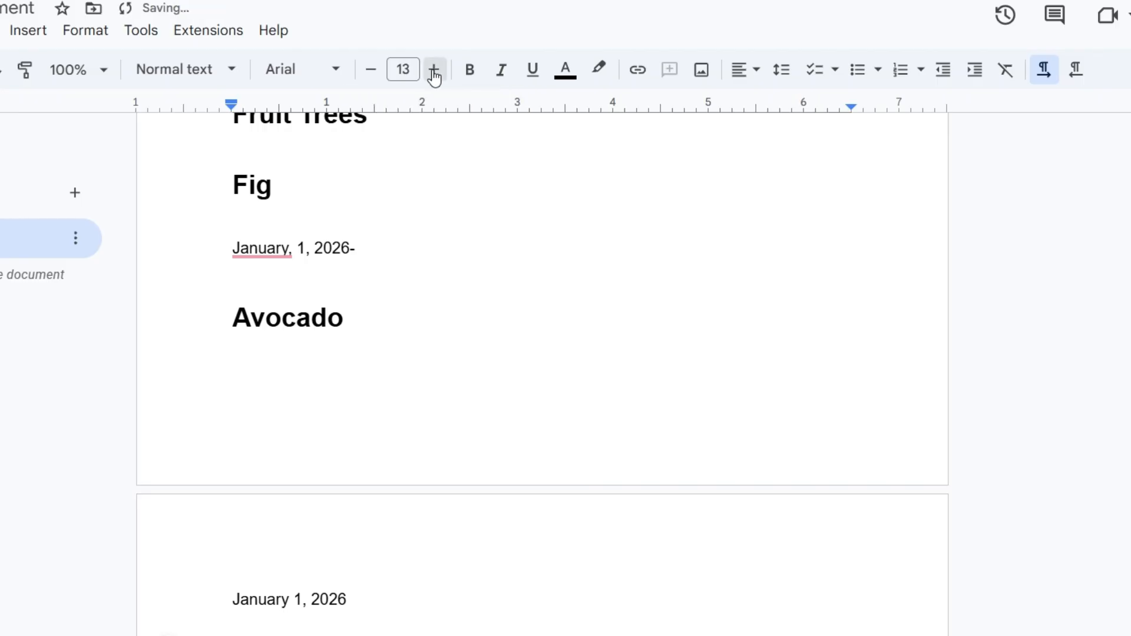
left_click(434, 70)
left_click(433, 71)
left_click(433, 70)
left_click(433, 71)
left_click(433, 70)
left_click(433, 71)
left_click(433, 70)
left_click(474, 80)
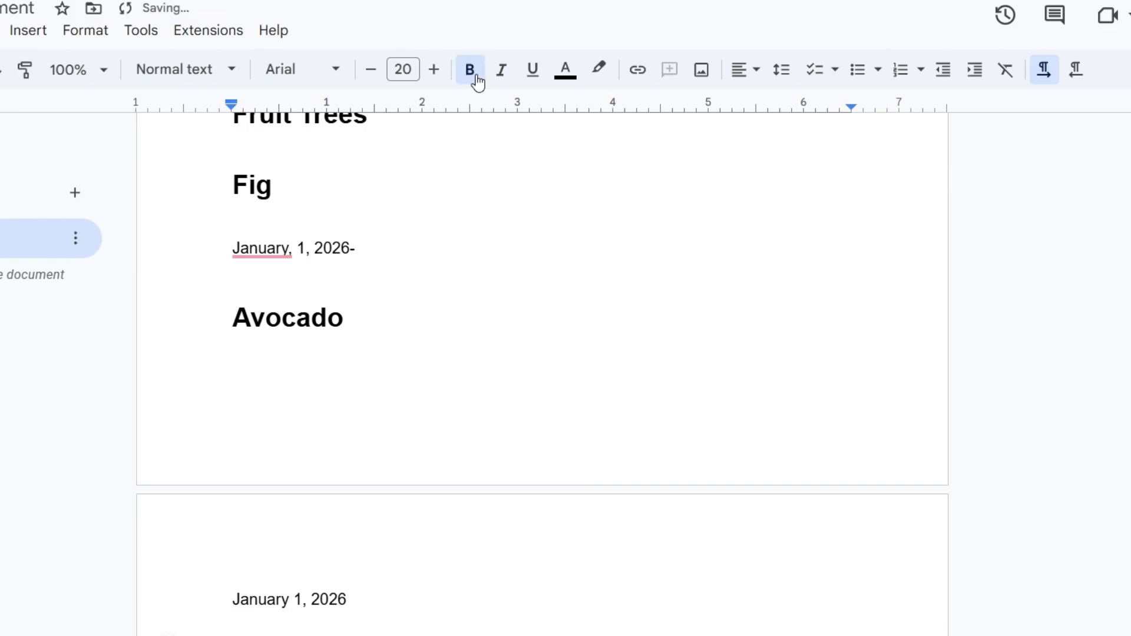
type("Herbs")
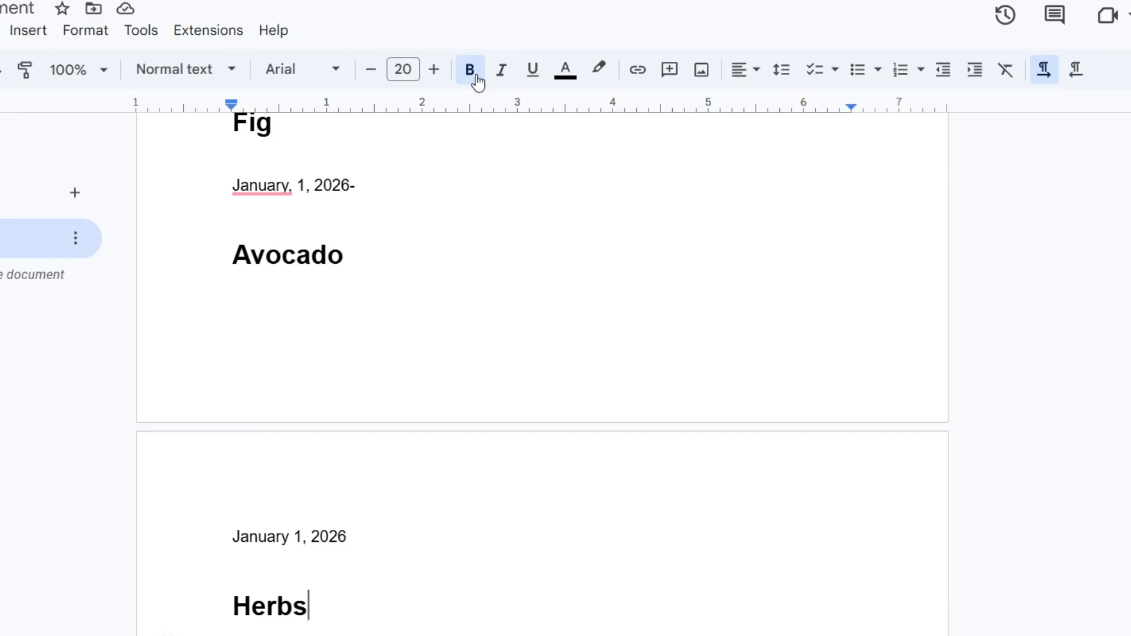
key("Return")
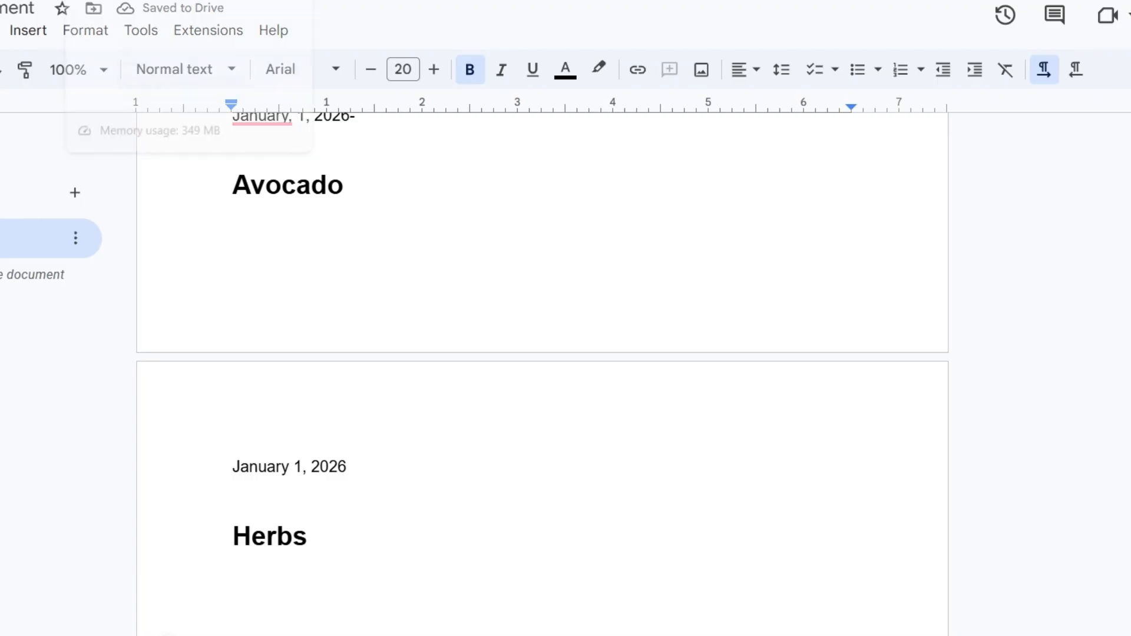
- Look through the fruit tree, flower and vegetable sections of Personal Garden Notes, including the Basil notes, and return to the journal document
left_click(141, 1)
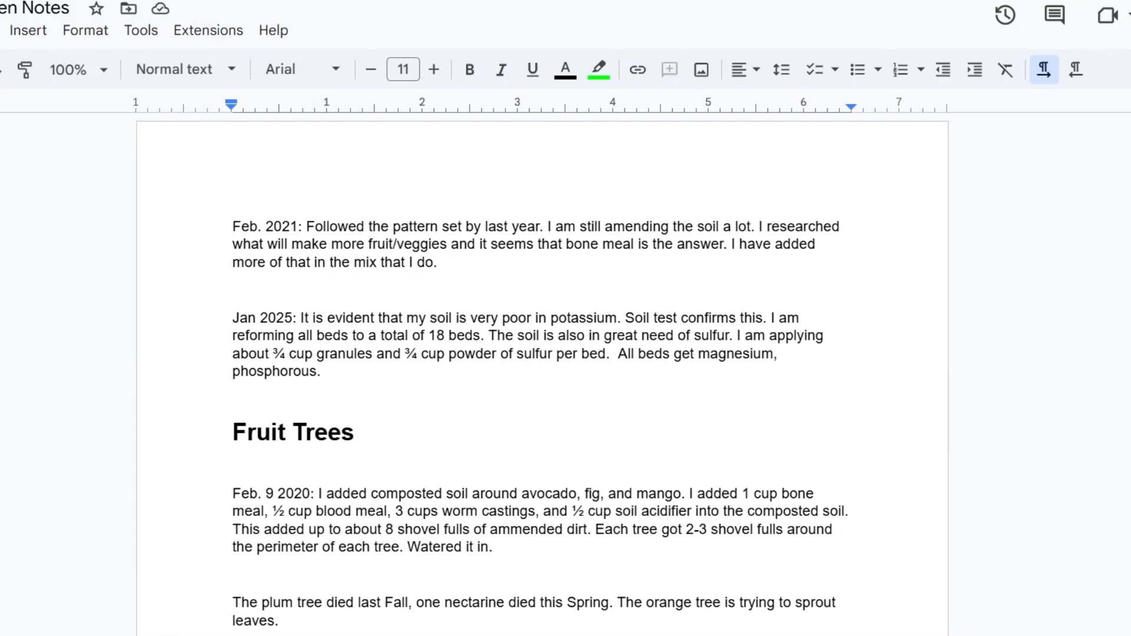
scroll(542, 377, "down", 20)
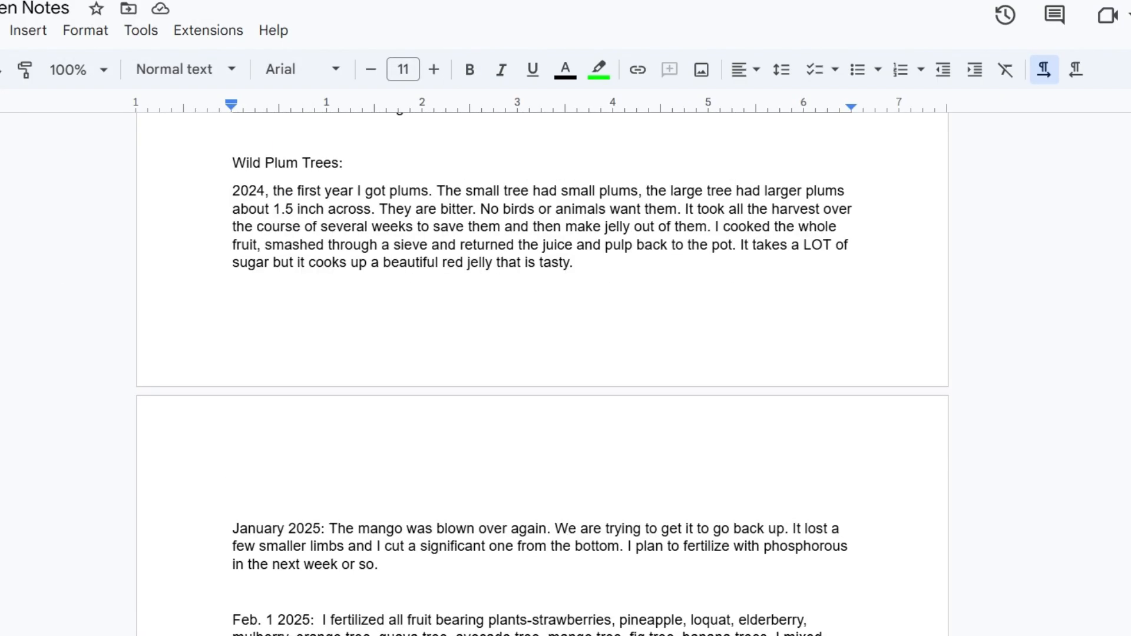
scroll(542, 377, "down", 5)
scroll(542, 377, "up", 3)
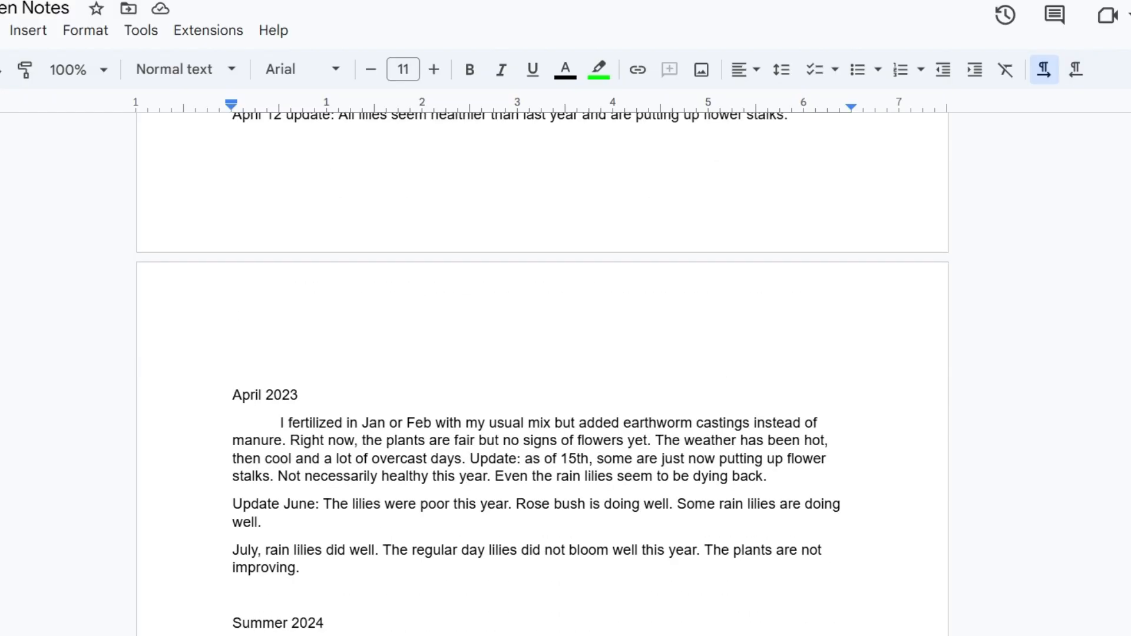
scroll(542, 377, "up", 15)
scroll(542, 377, "down", 15)
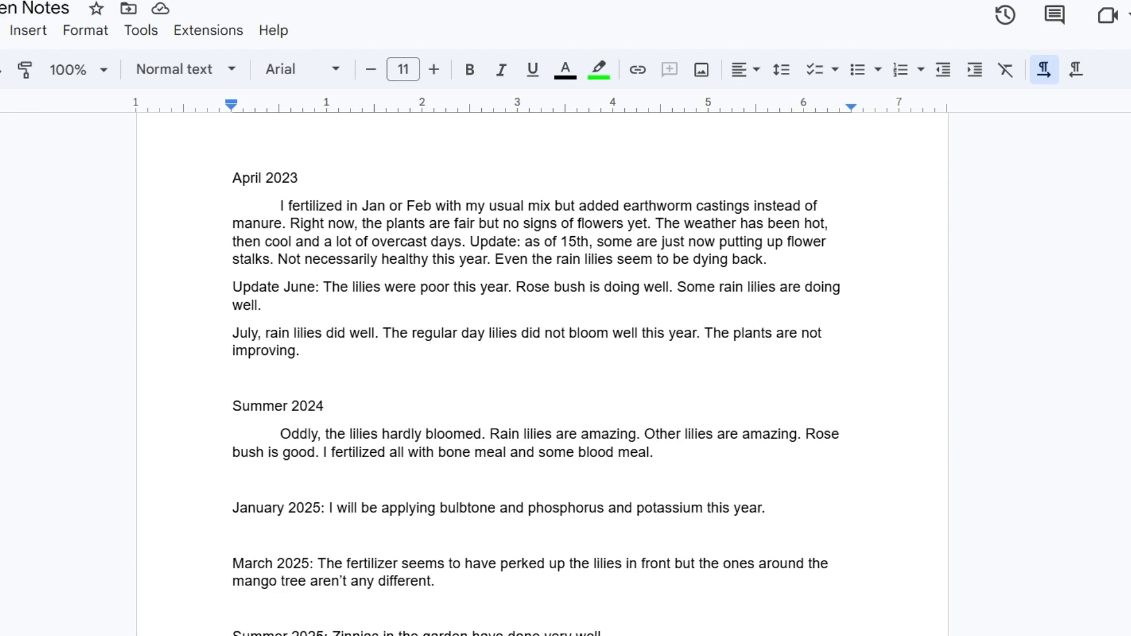
scroll(542, 377, "up", 15)
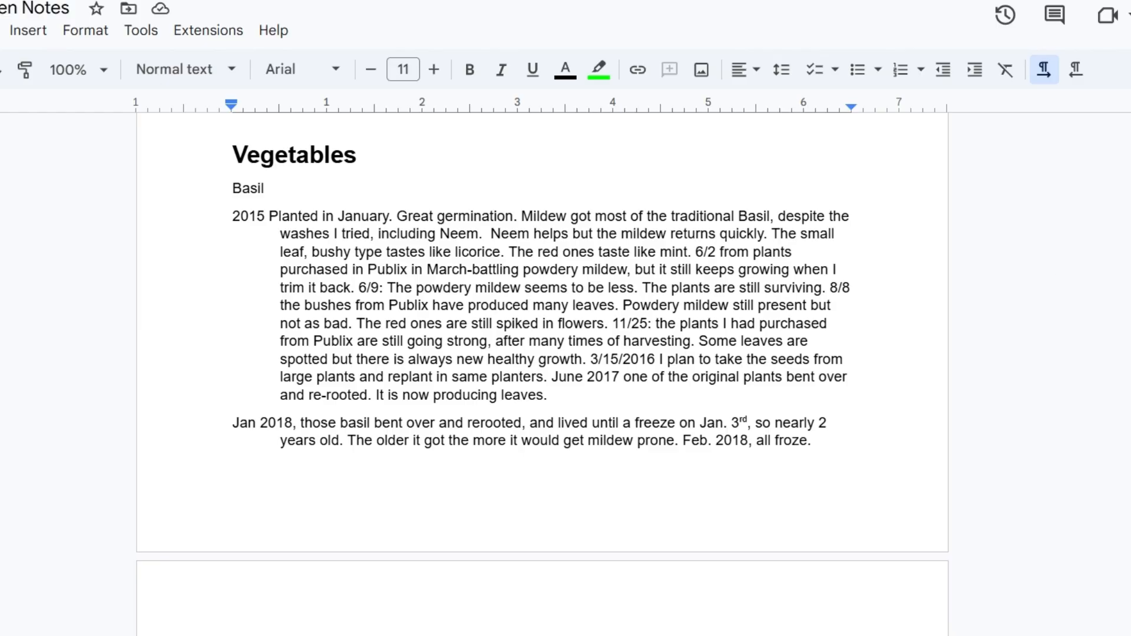
left_click(377, 0)
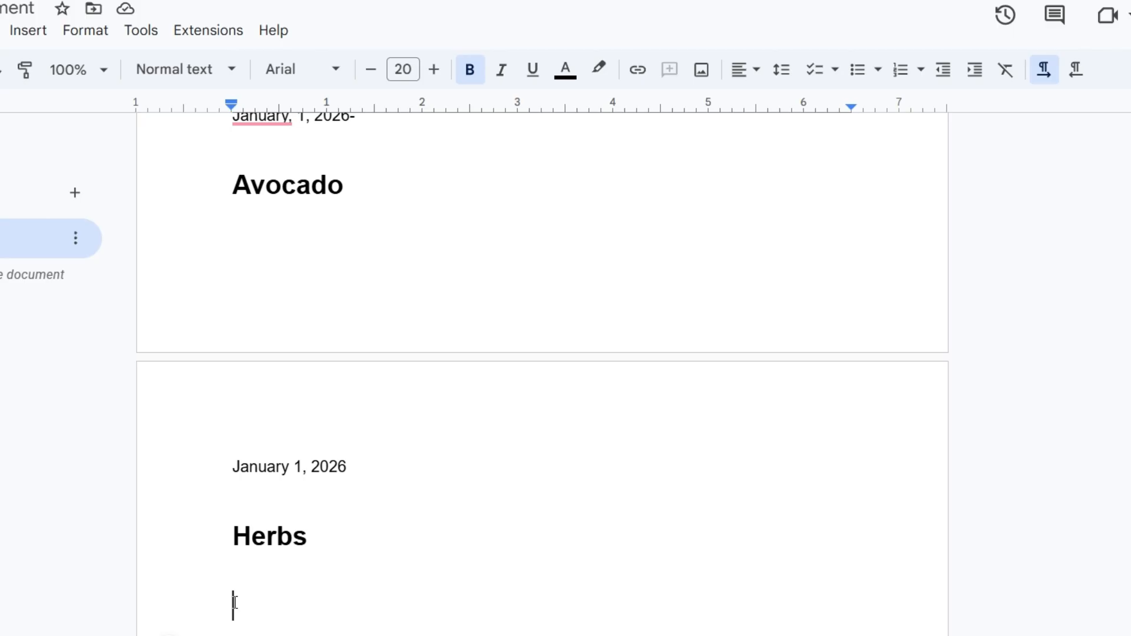
- Add a bold "Vegetables" heading at font size 20 below the "Herbs" heading and start a new line under it
type("Vegetab")
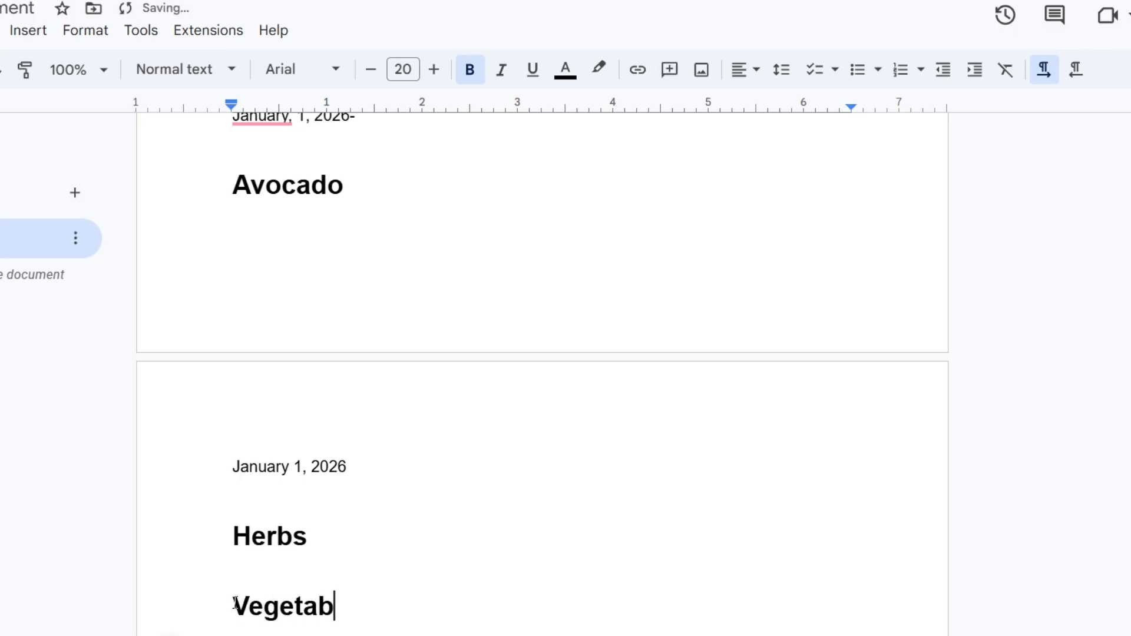
type("les")
key("Return")
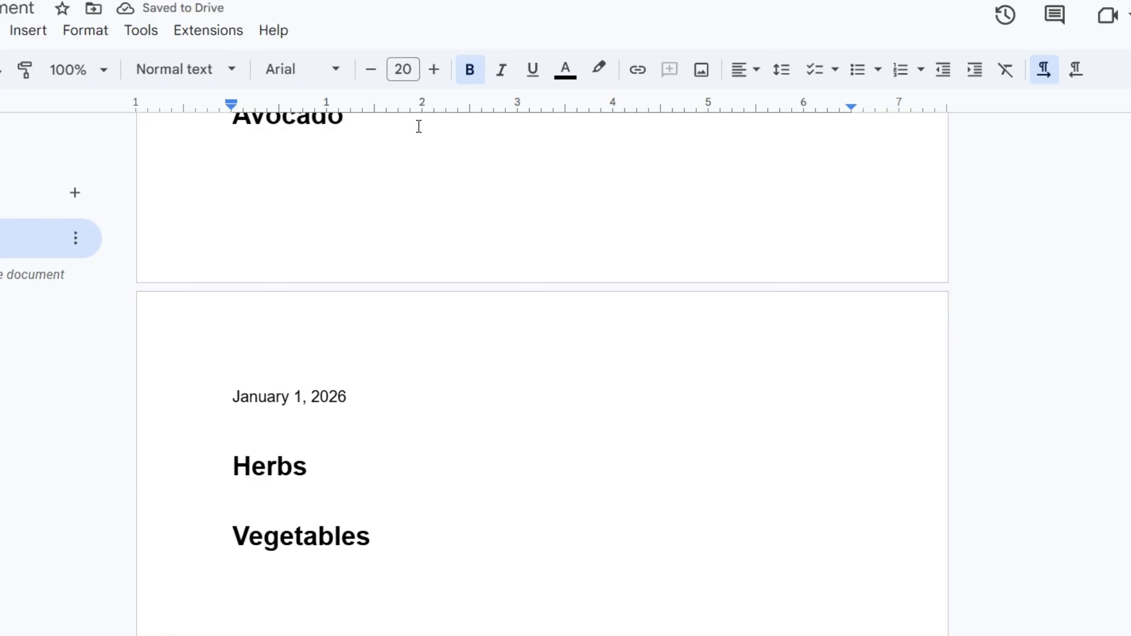
- Set the empty line under the "Vegetables" heading to non-bold text at font size 12
left_click(375, 79)
left_click(374, 80)
left_click(374, 80)
left_click(374, 79)
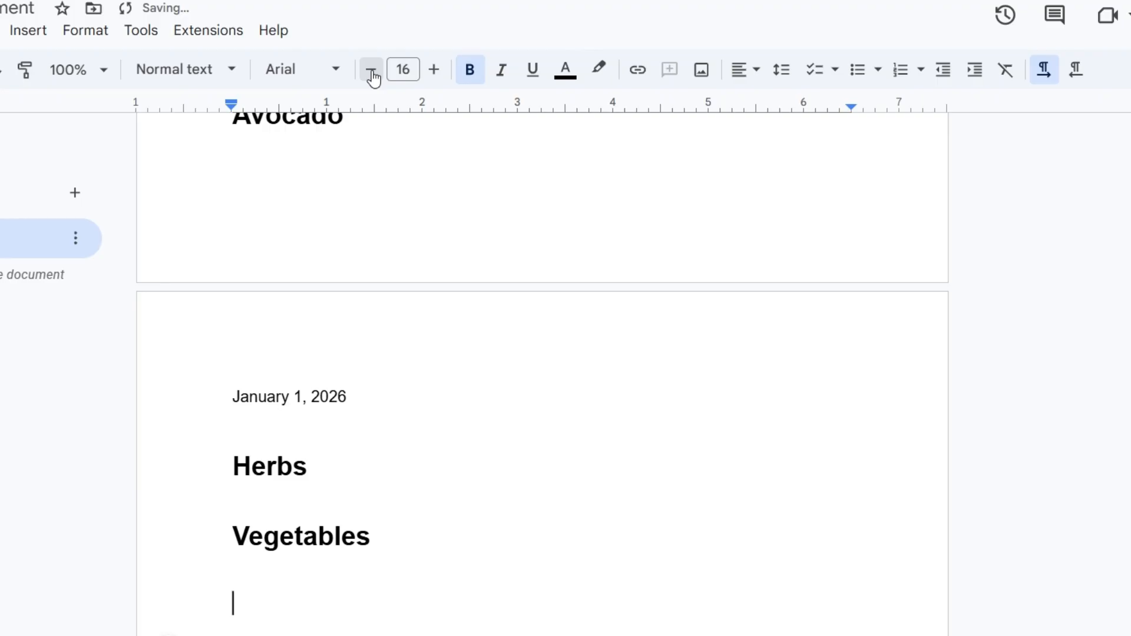
left_click(374, 79)
left_click(373, 77)
left_click(373, 77)
left_click(373, 77)
left_click(465, 72)
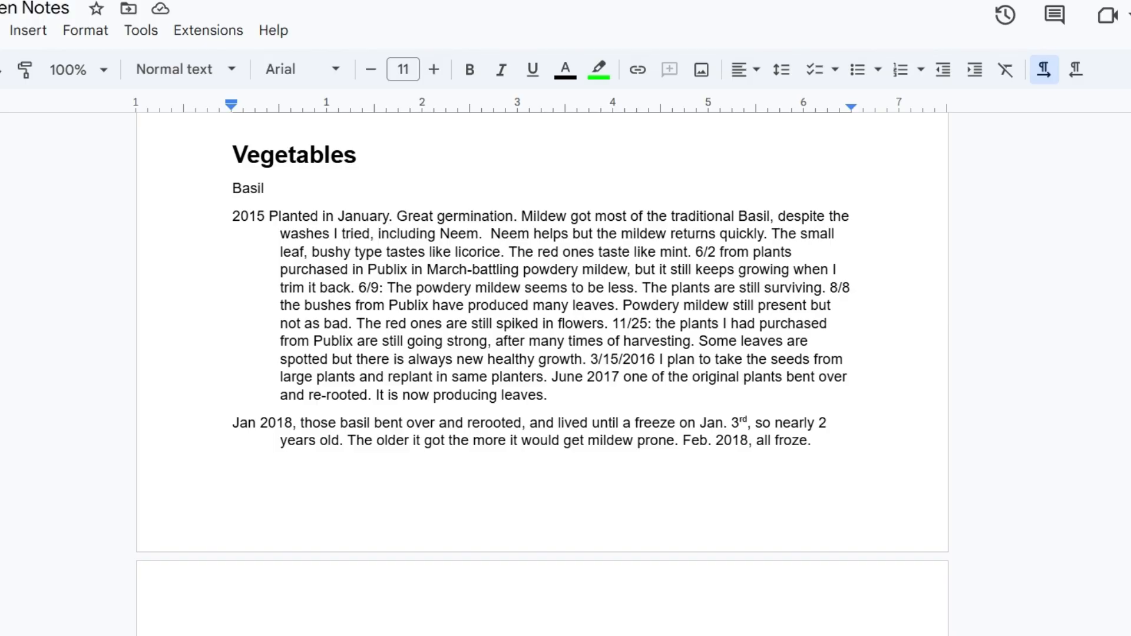
- Look through the Vegetables section of Personal Garden Notes, from the Basil entries to the Beans heading, and return to the journal document
scroll(542, 354, "down", 6)
scroll(542, 353, "up", 8)
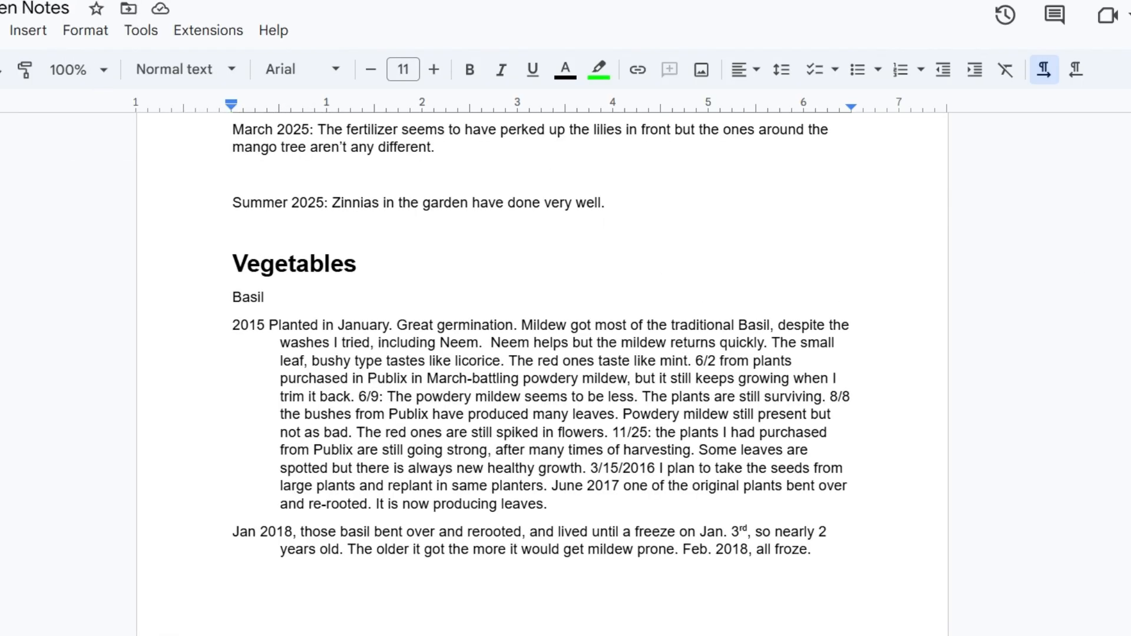
scroll(542, 354, "down", 7)
scroll(542, 371, "down", 4)
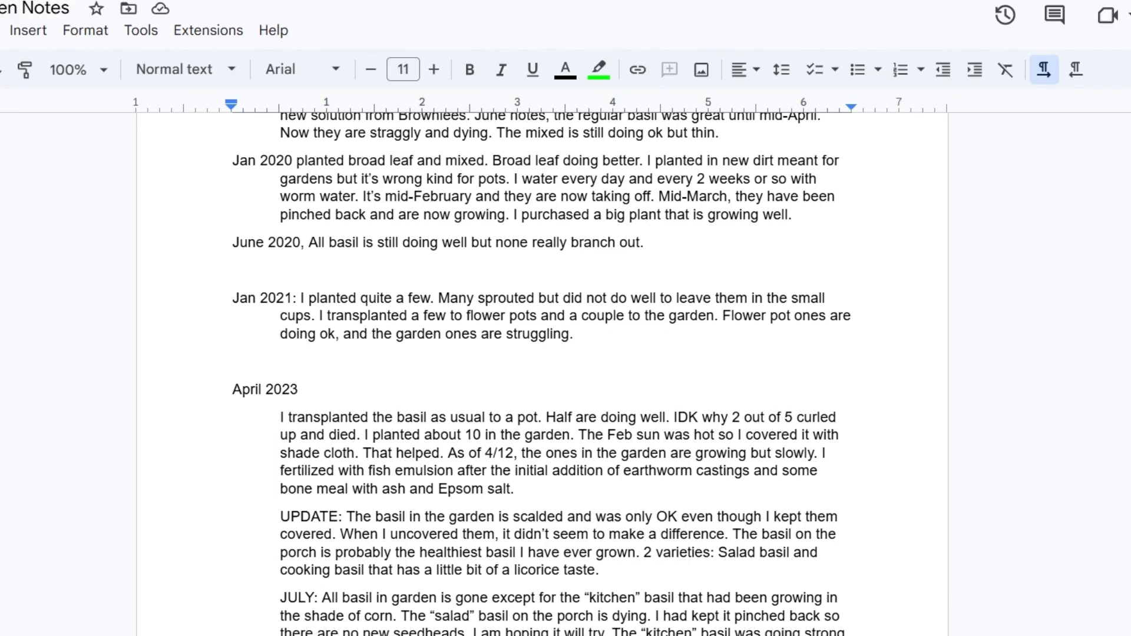
scroll(542, 371, "down", 13)
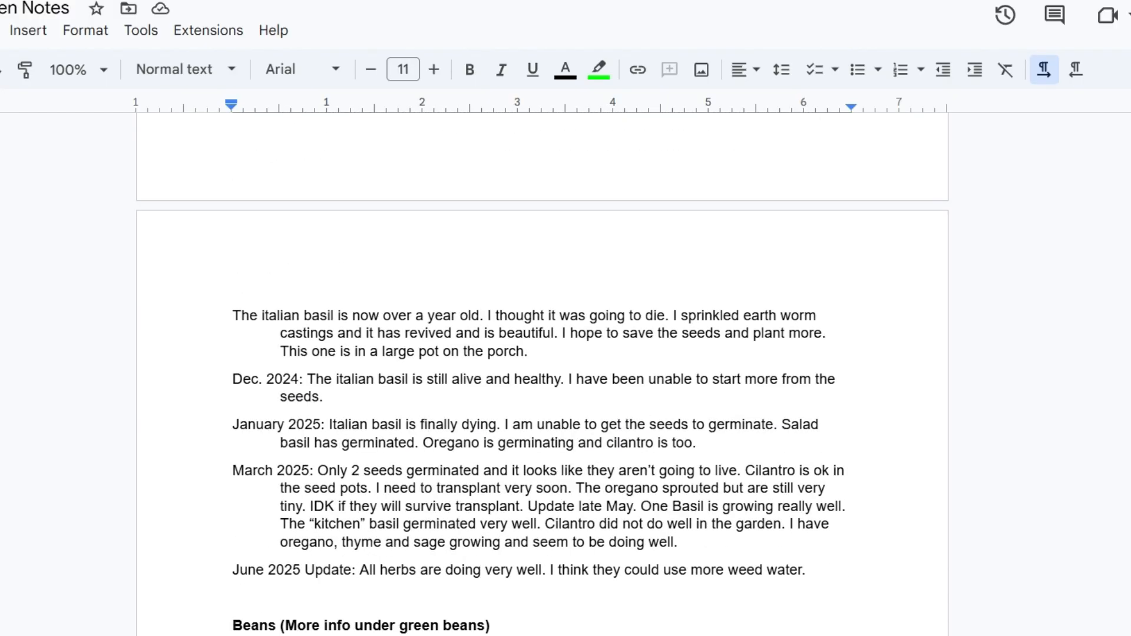
scroll(542, 371, "down", 13)
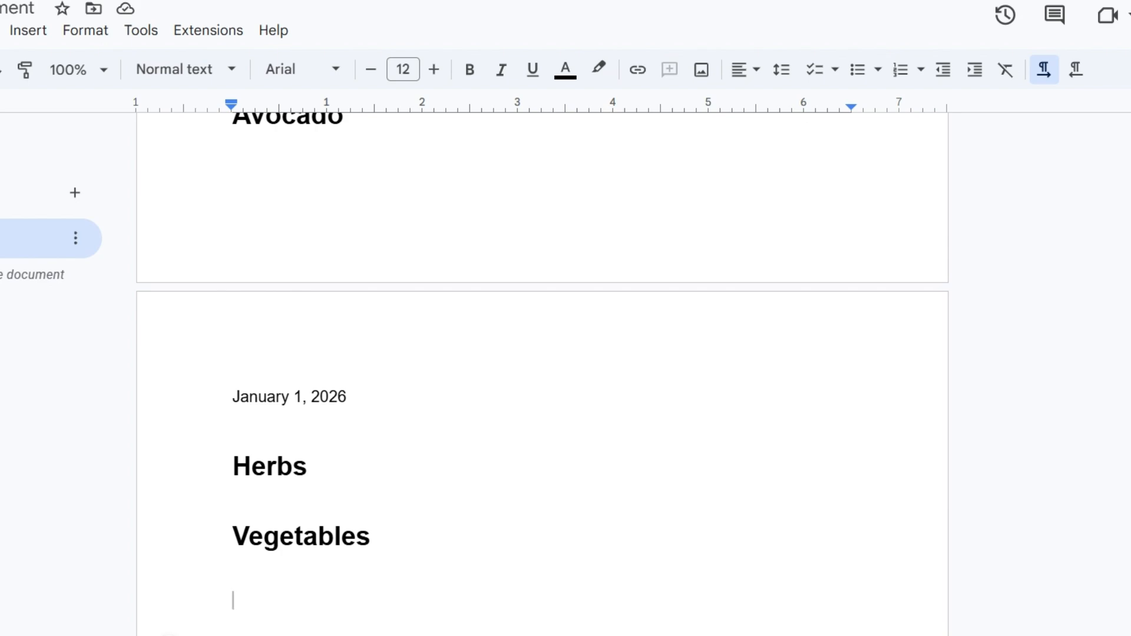
- Add a "Beans" subheading under "Vegetables" and format it bold at font size 16
type("Beans")
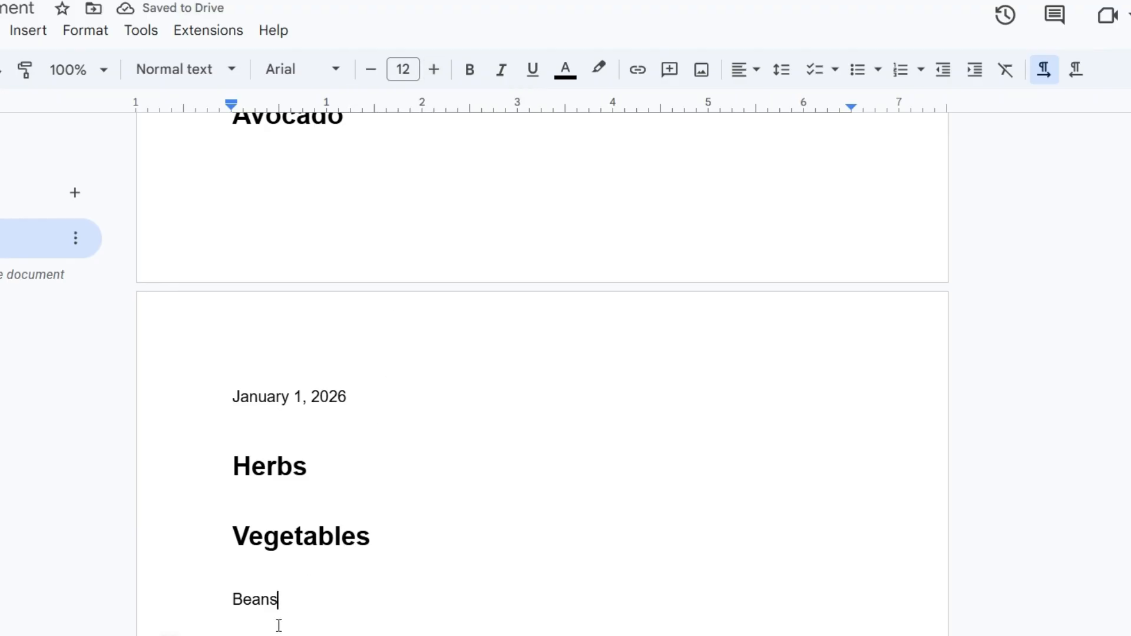
left_click_drag(280, 602, 231, 601)
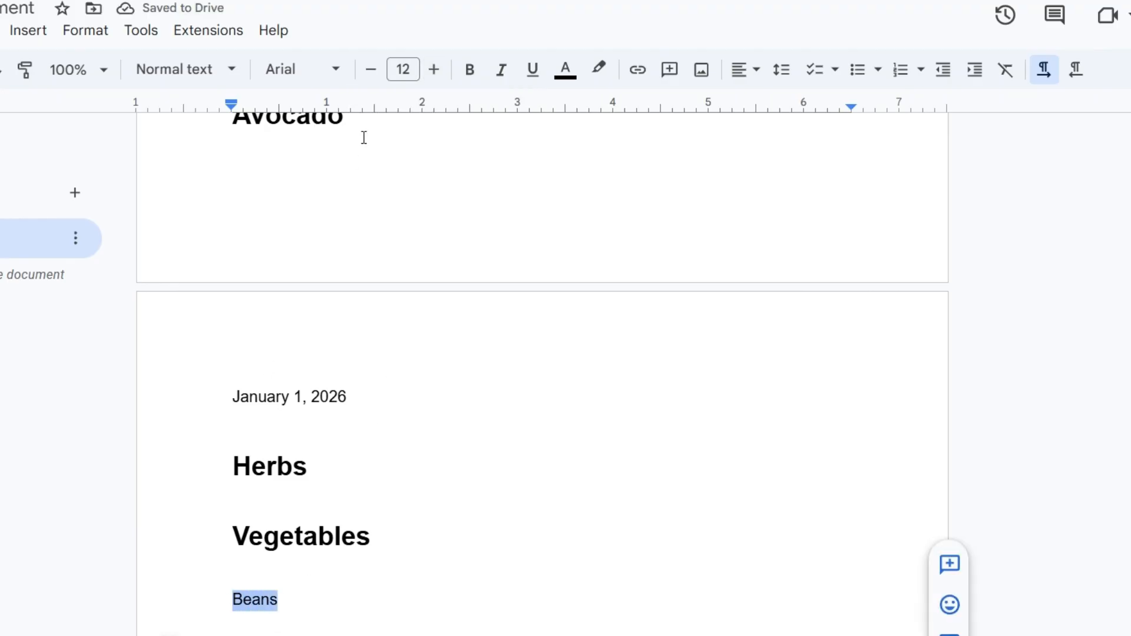
left_click(434, 73)
left_click(434, 73)
left_click(434, 73)
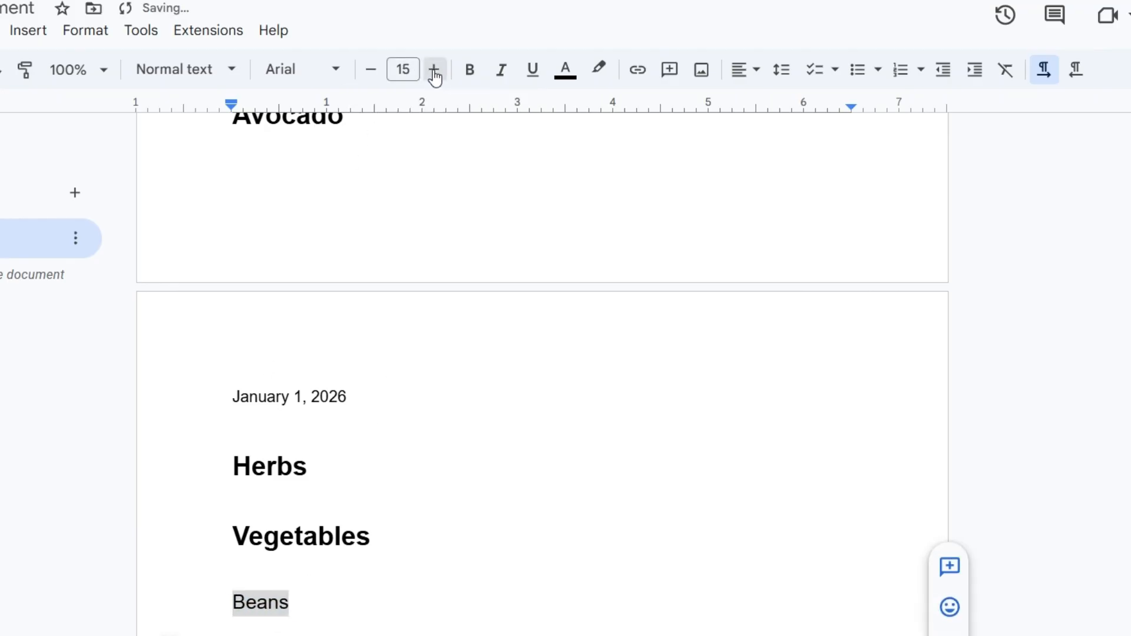
left_click(434, 73)
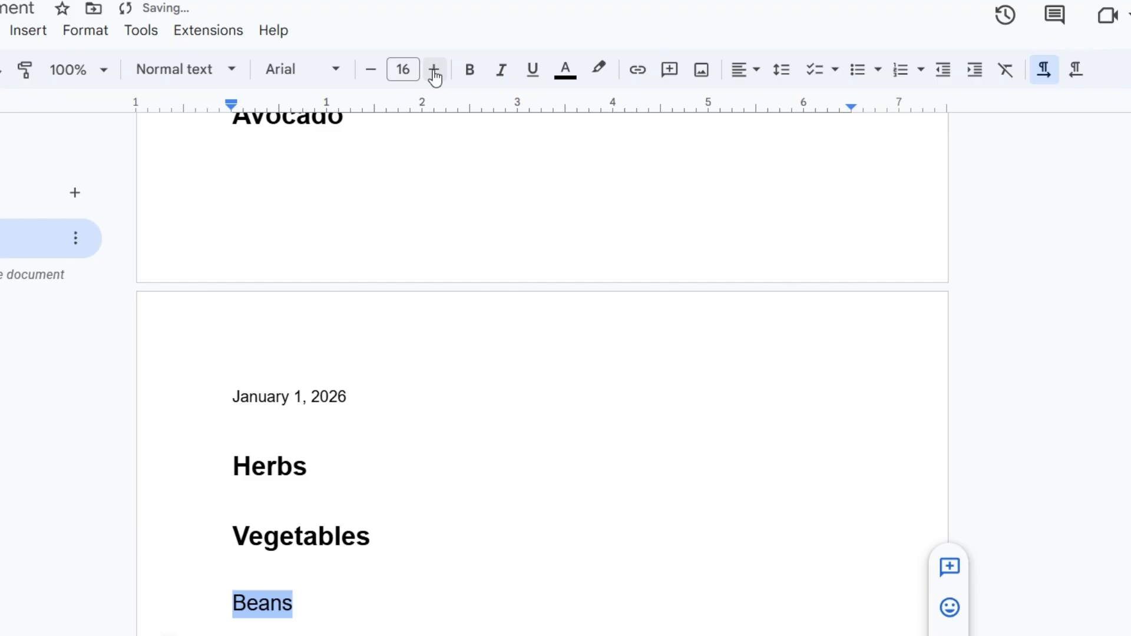
left_click(470, 71)
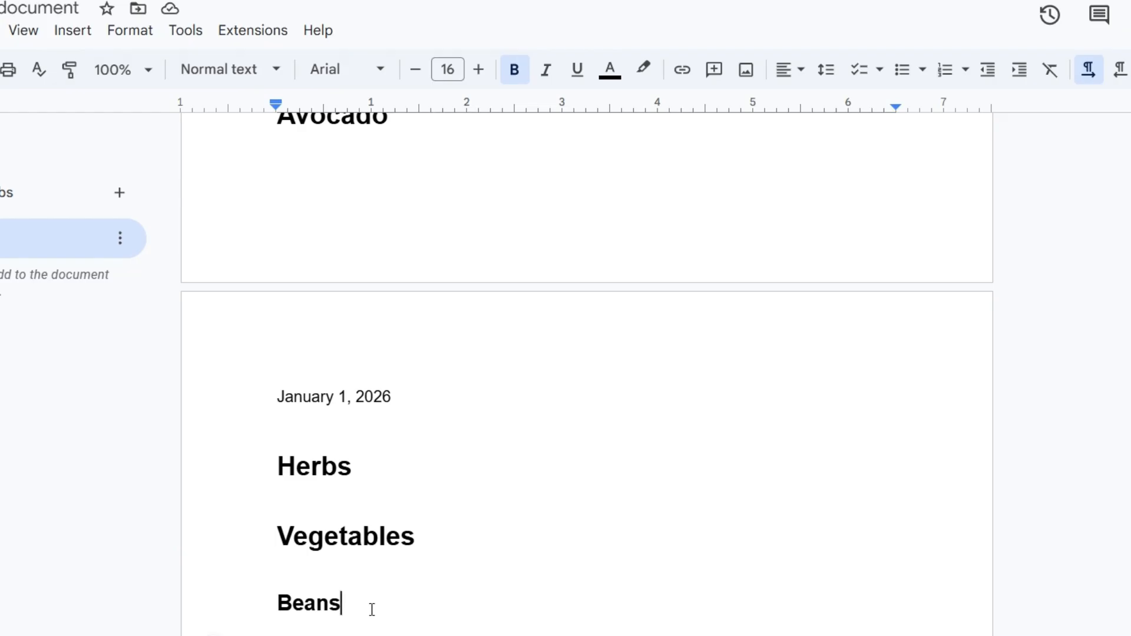
- Under "Beans", start a non-bold entry at font size 12 reading "March 1, 2026-Bush Blue Lake. 1 bed double row."
key("Return")
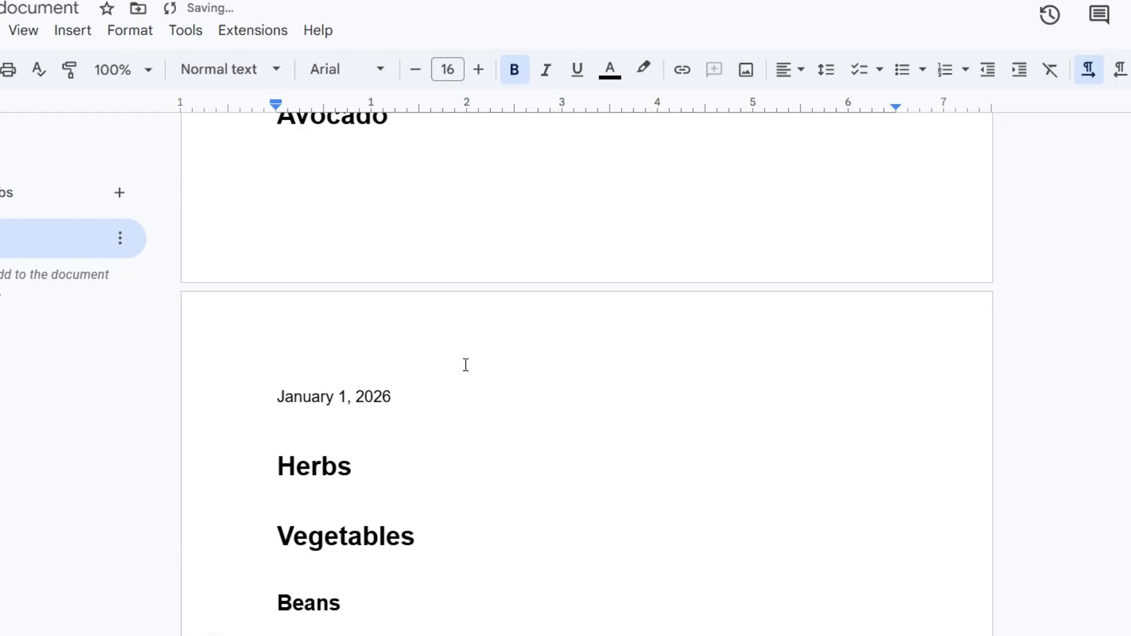
left_click(514, 74)
left_click(416, 70)
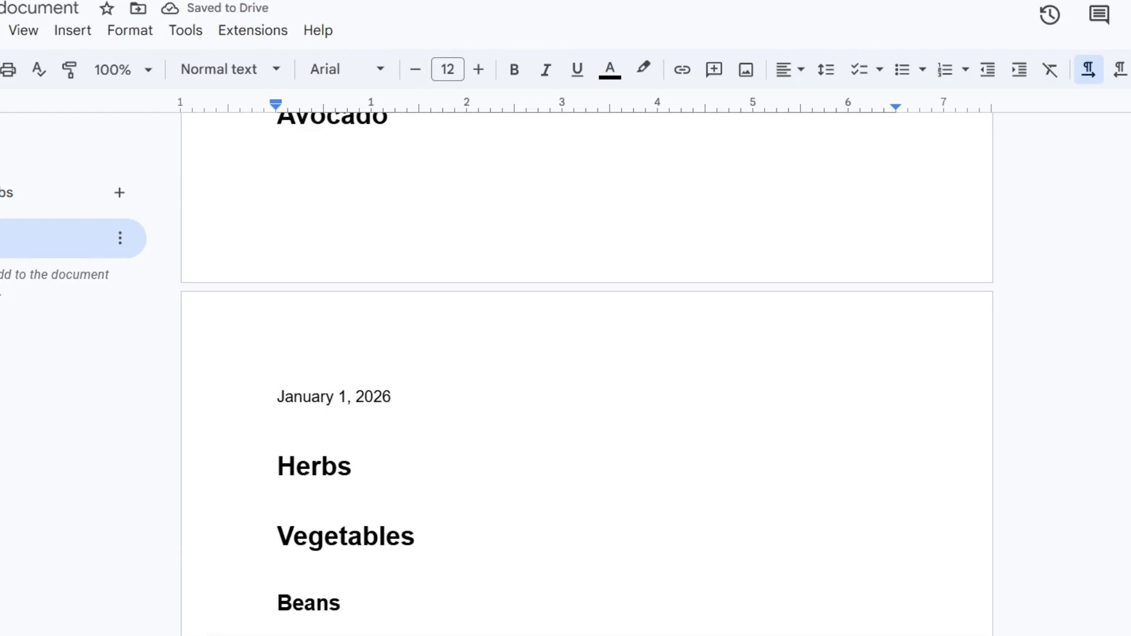
scroll(587, 377, "down", 4)
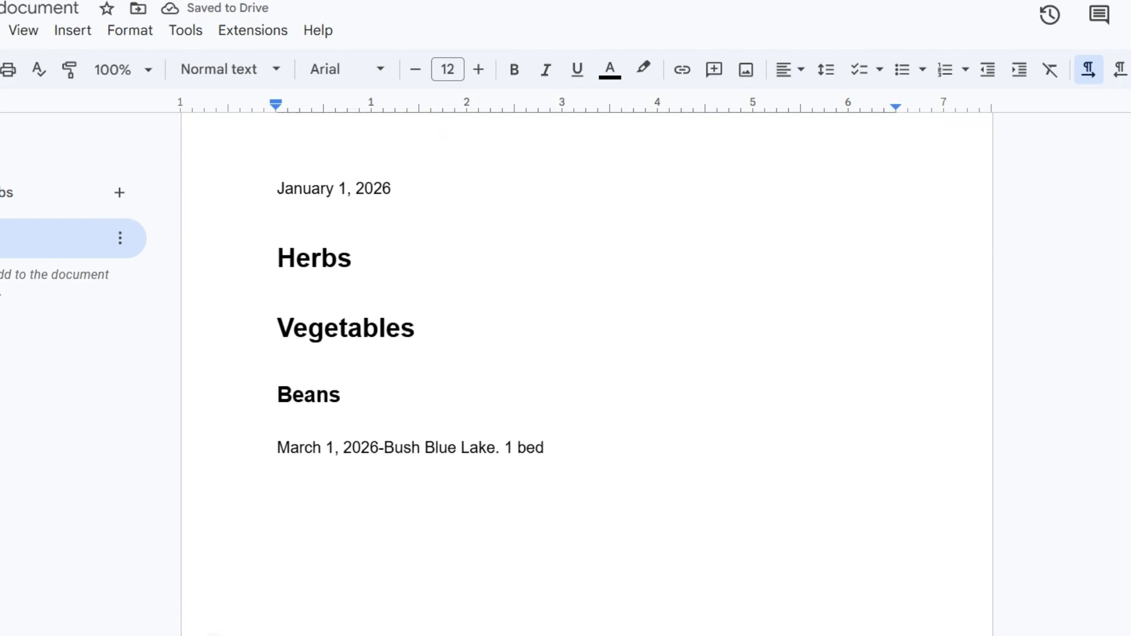
type("double ")
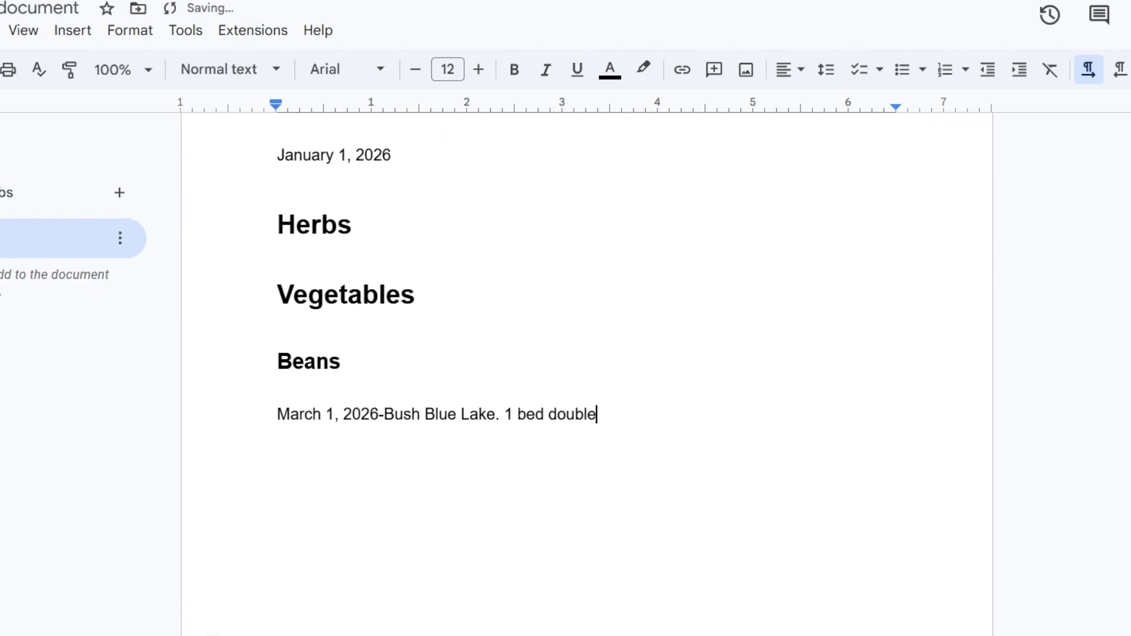
type("row")
type(". ")
- Continue the March 1 Beans entry with "Amended soil with sulfur, potassium according to soil test."
type("Amended s")
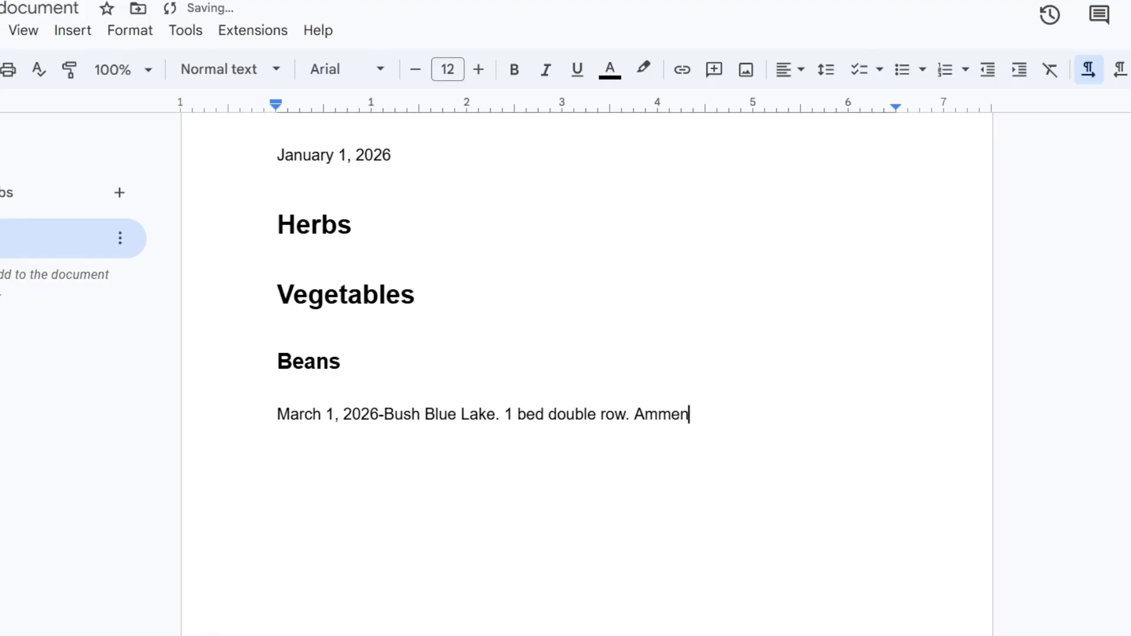
type("oil with")
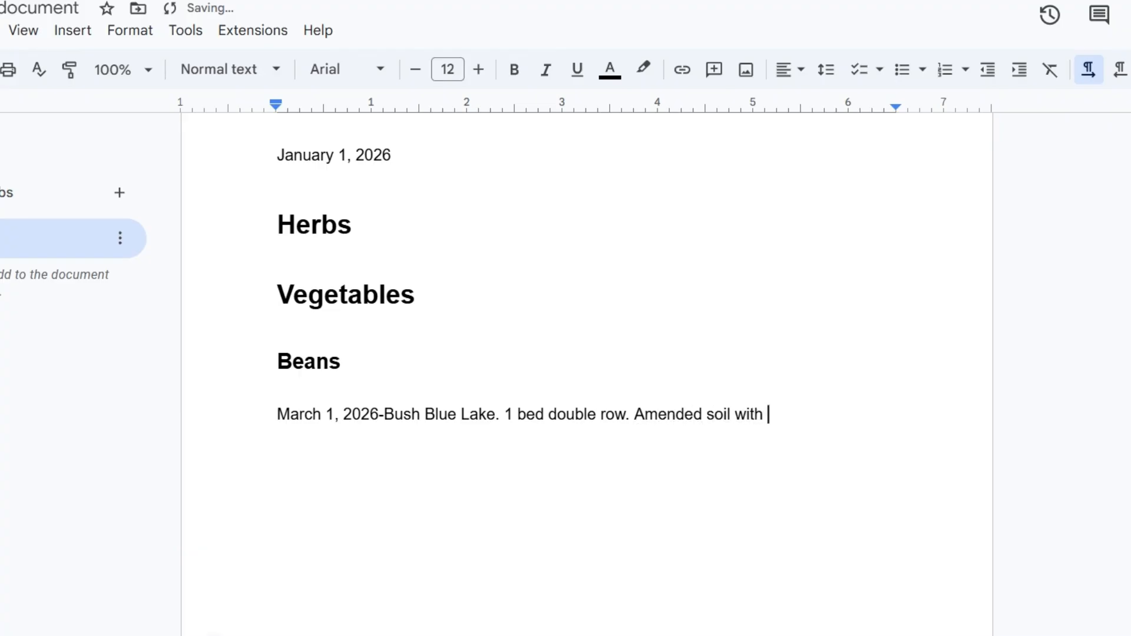
type(" sulfur,")
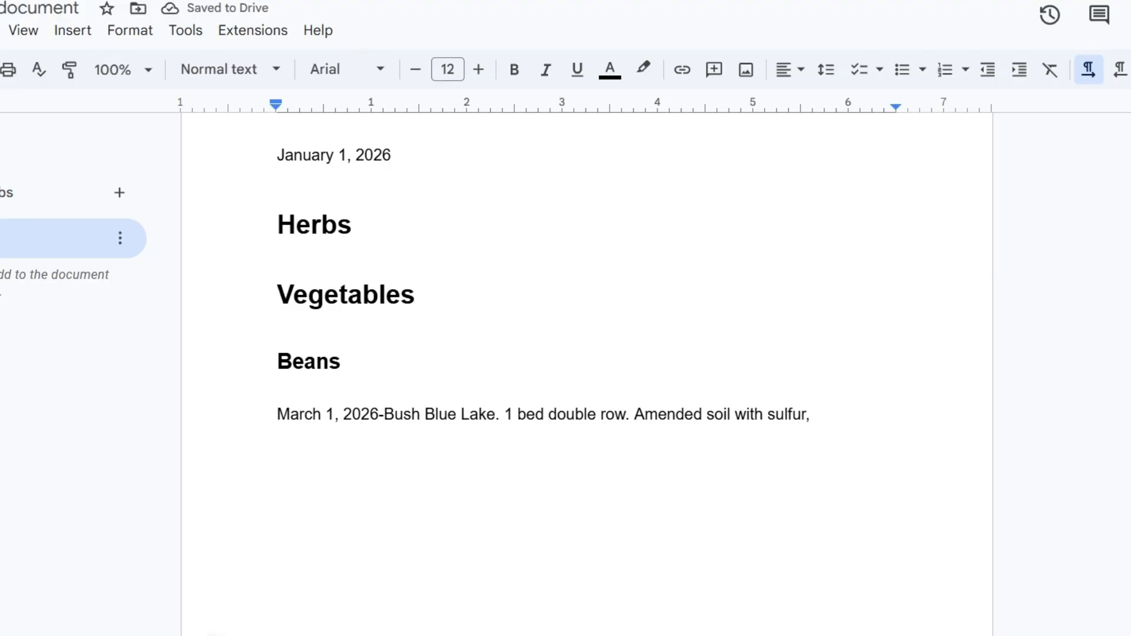
type("pota")
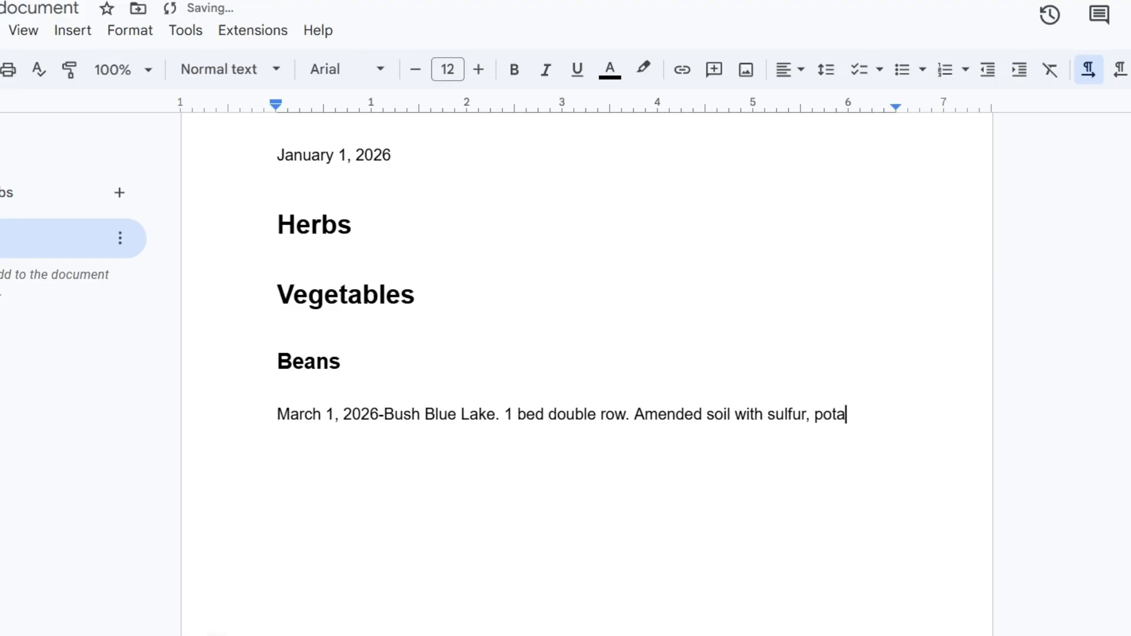
type("ssium")
type(".")
key("BackSpace")
key("BackSpace")
type("accordi")
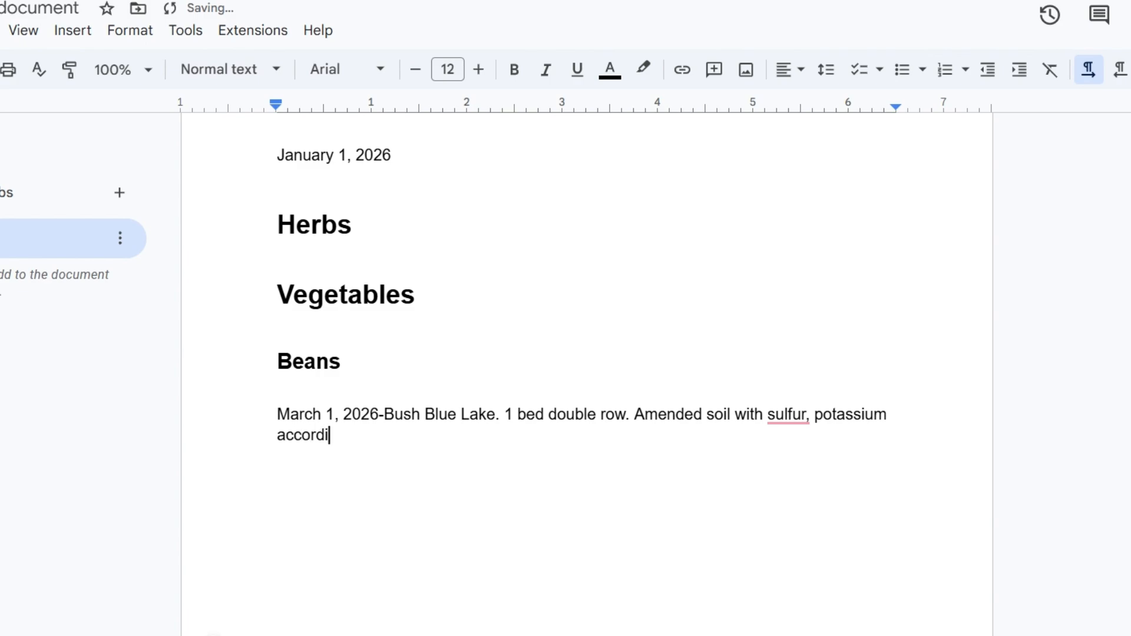
type("ng to soil t")
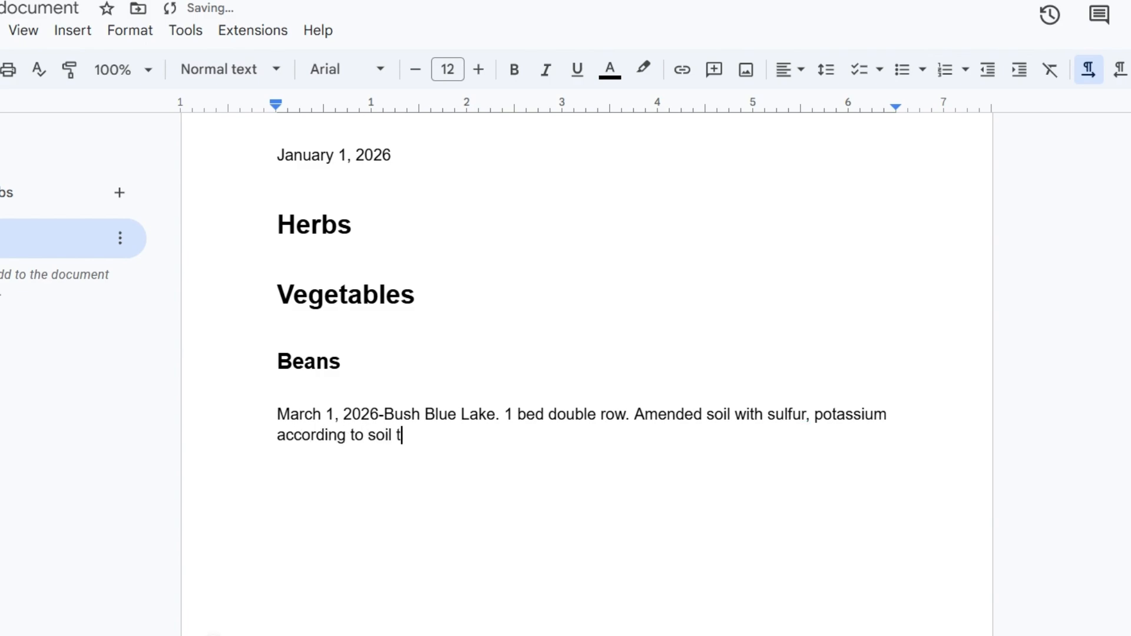
type("est.")
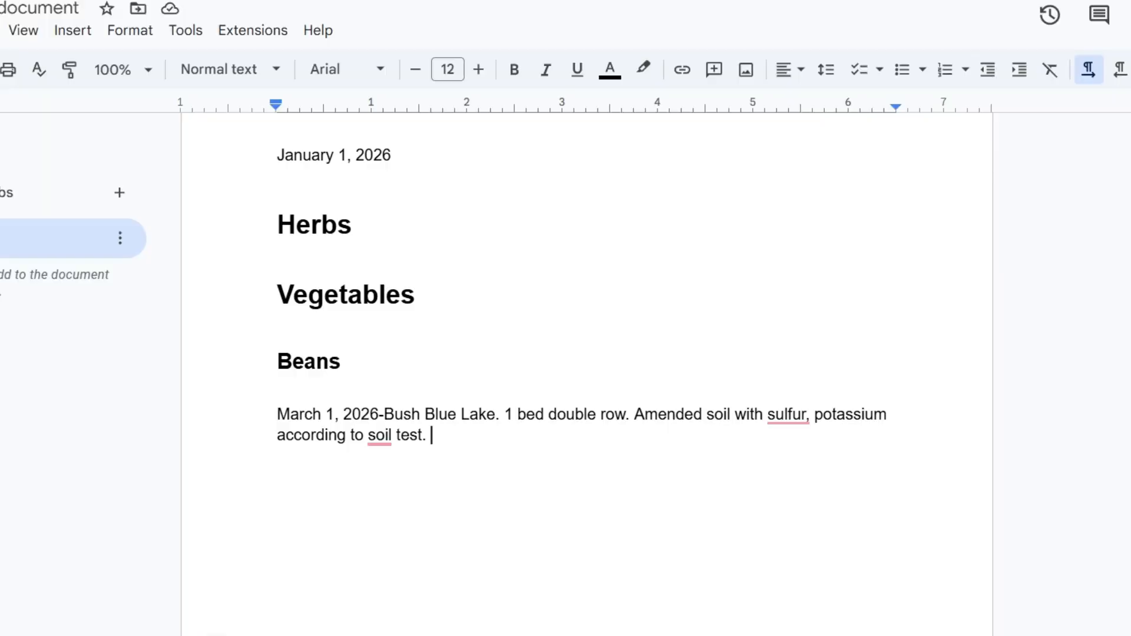
- Finish the March 1 Beans entry with "8 days to germination." and leave a blank line before a new paragraph
type("8")
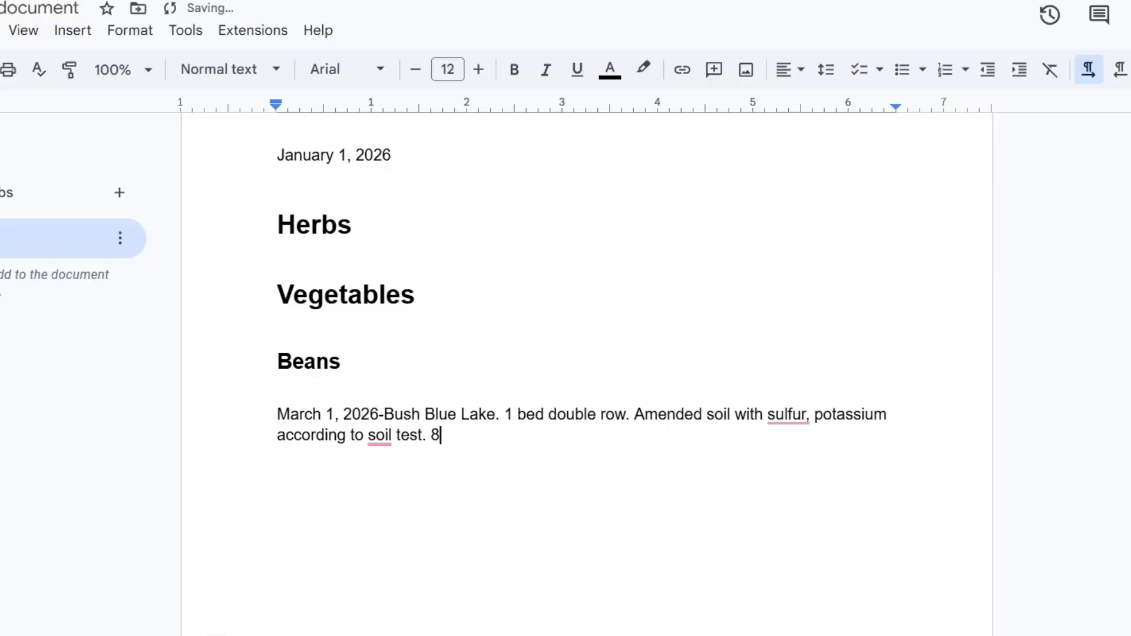
type(" days to ge")
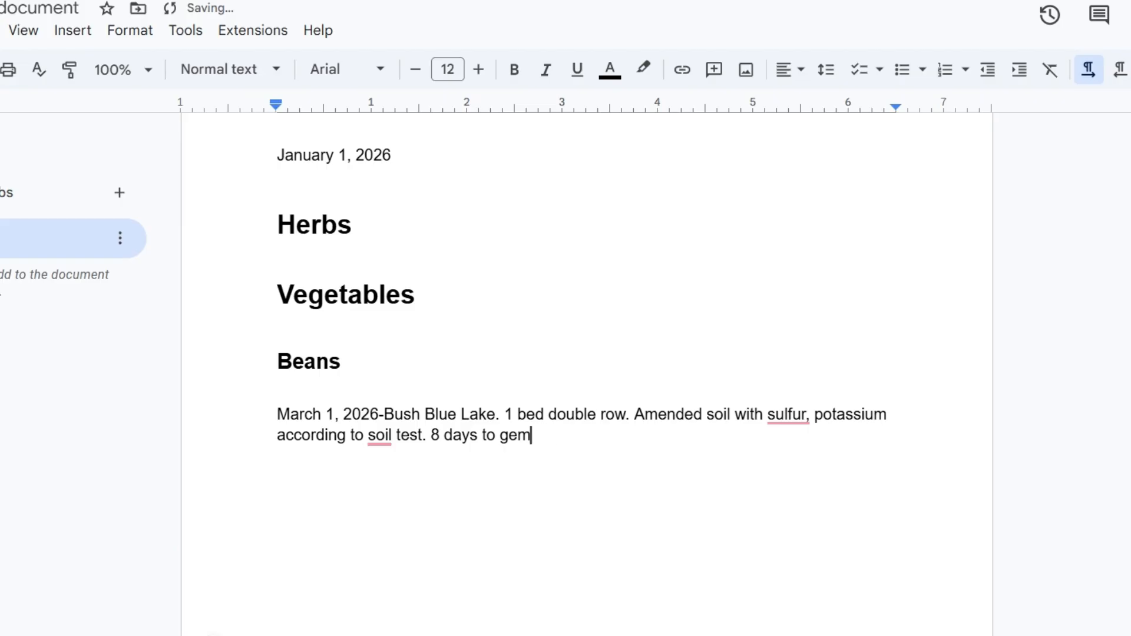
type("rma")
type("na")
key("BackSpace")
key("BackSpace")
key("BackSpace")
type("ination.")
key("Return")
key("Return")
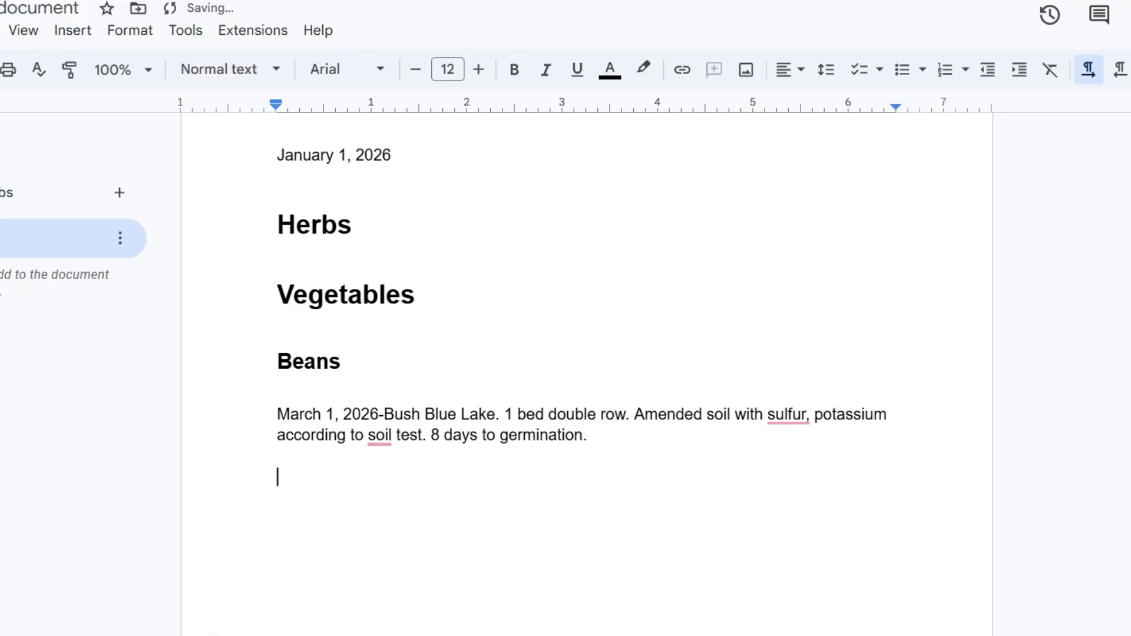
- Add the Beans note "March 25 update: Most survived and look heathy." and leave a blank line after it
type("March 25, ")
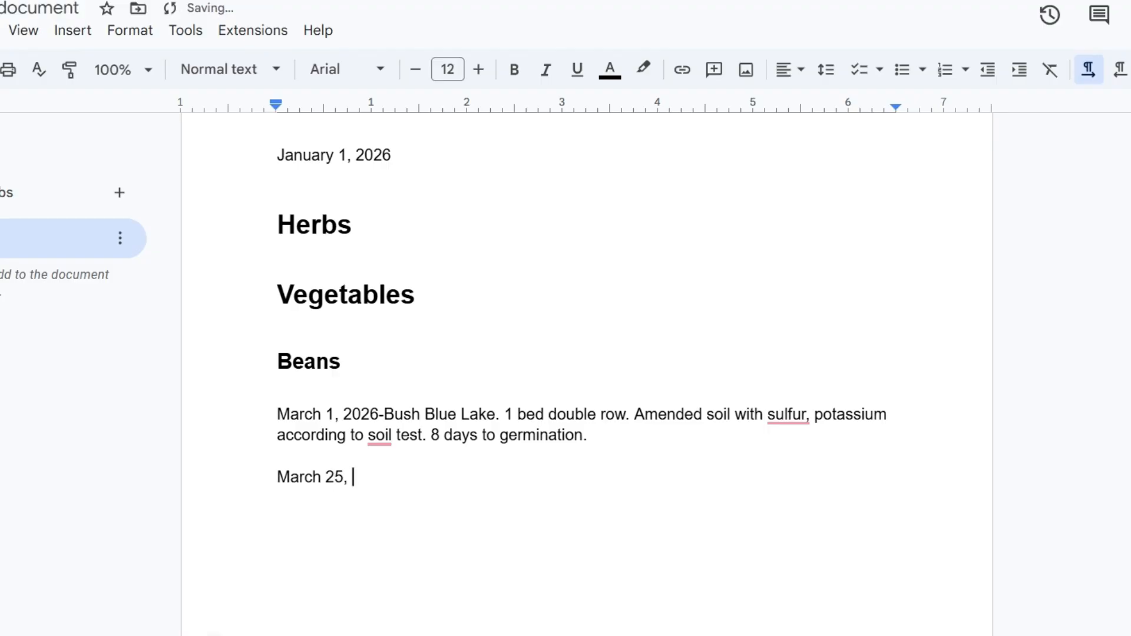
type("2026")
key("BackSpace")
key("BackSpace")
key("BackSpace")
key("BackSpace")
key("BackSpace")
key("BackSpace")
key("BackSpace")
key("BackSpace")
type("25 update: Mos")
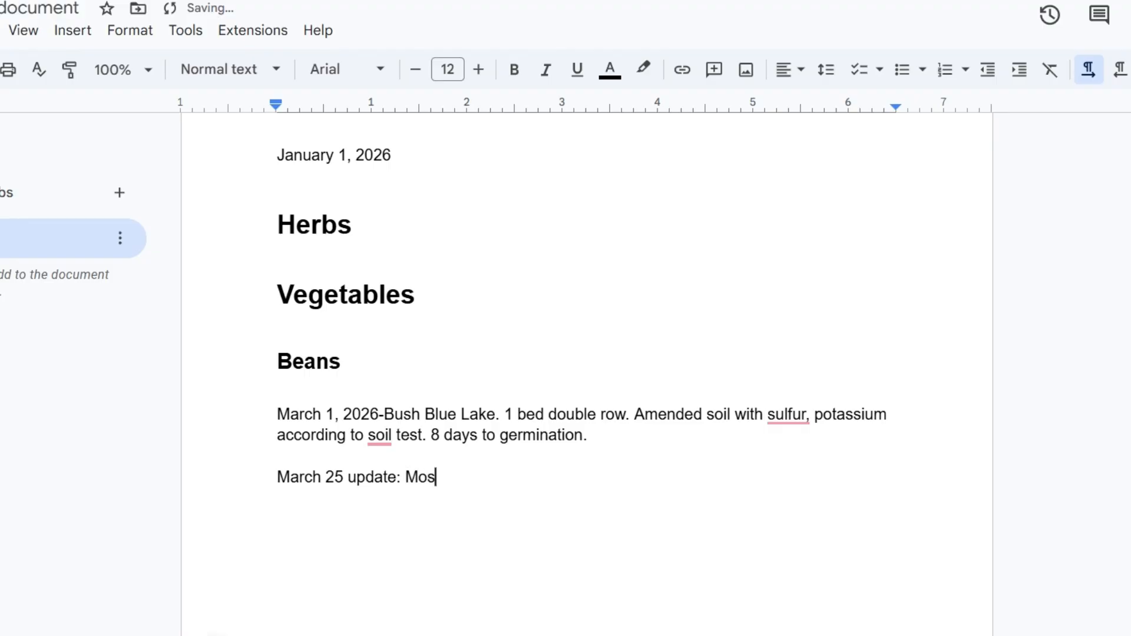
type("t surm")
key("BackSpace")
type("vived and")
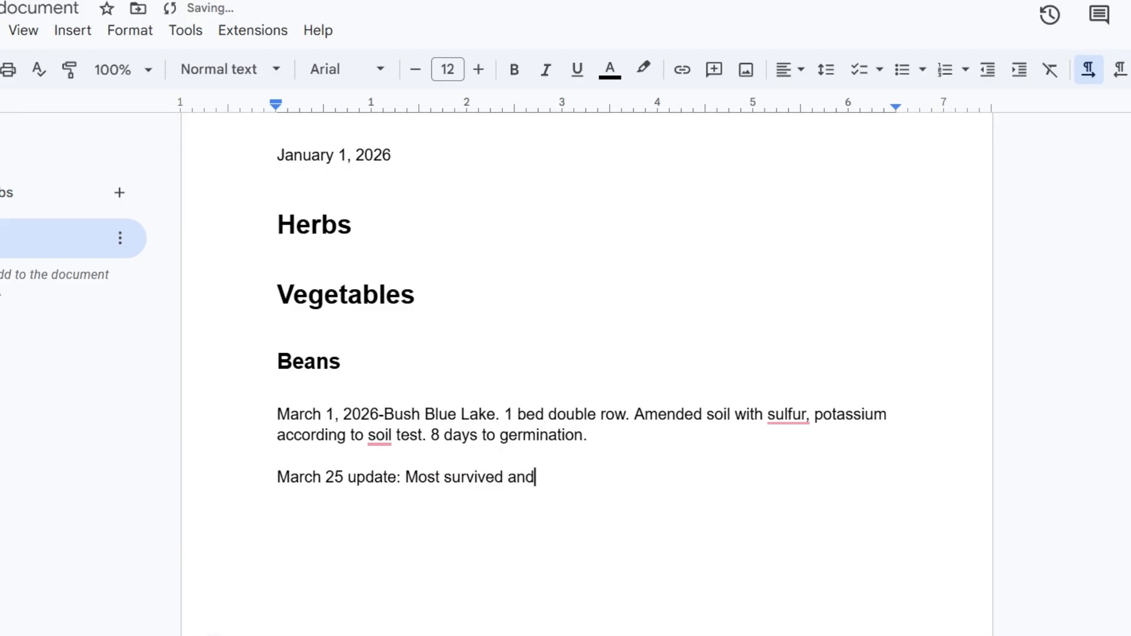
type(" look heathy")
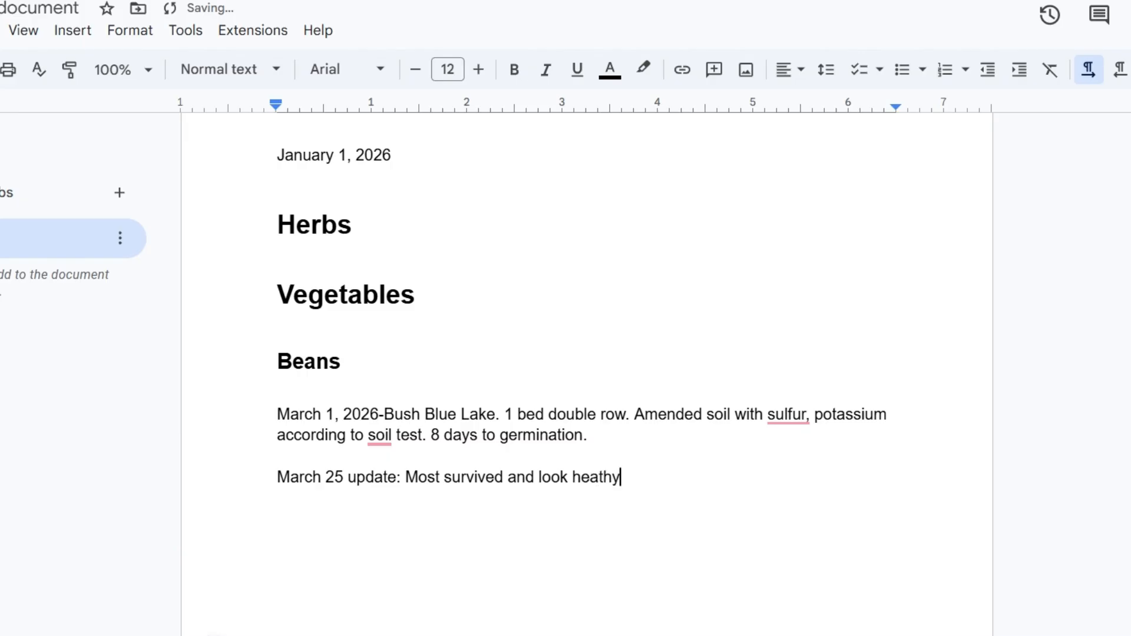
type(".")
key("Return")
key("Return")
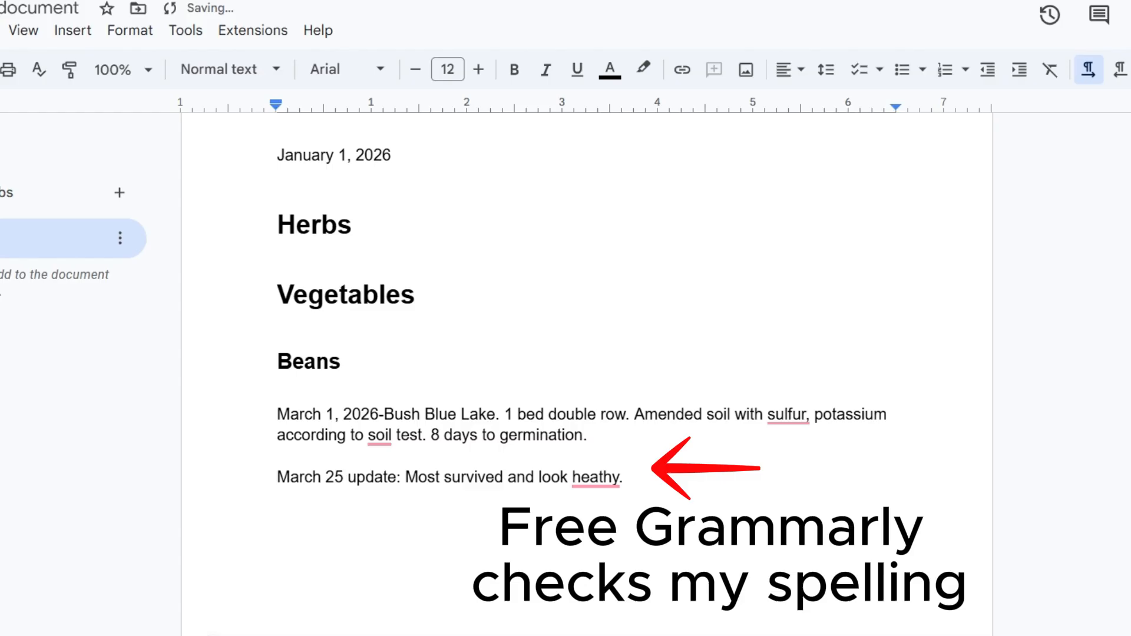
- Add a new Beans entry below the March 25 update reading "May 1 update: Harvested 1 quart on May 1"
type("May 1 update")
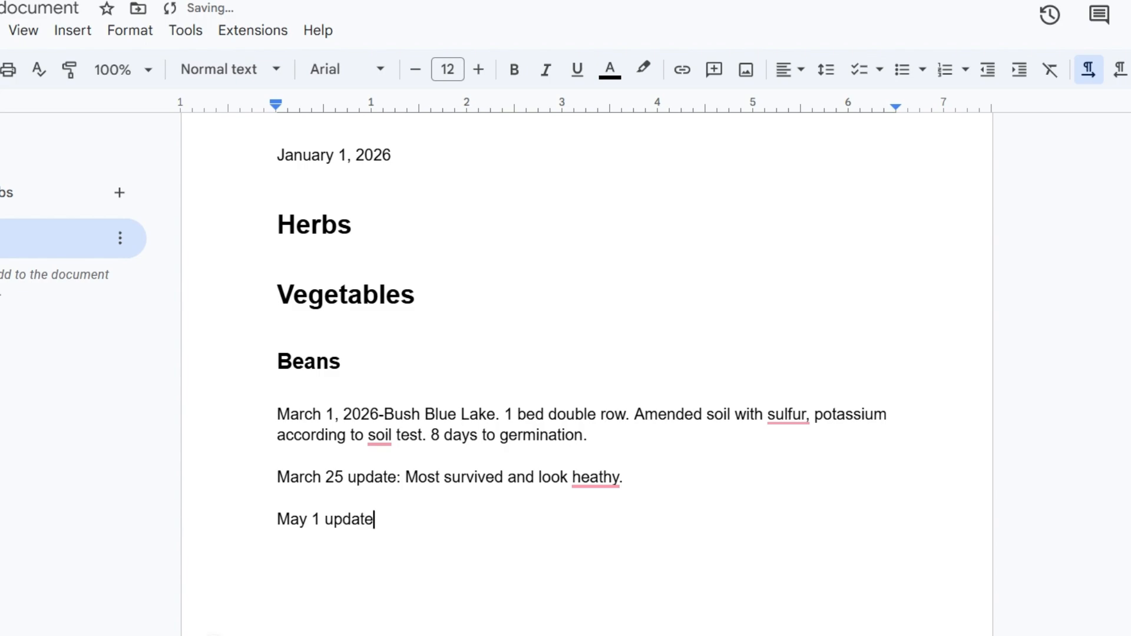
type(": Harvested b")
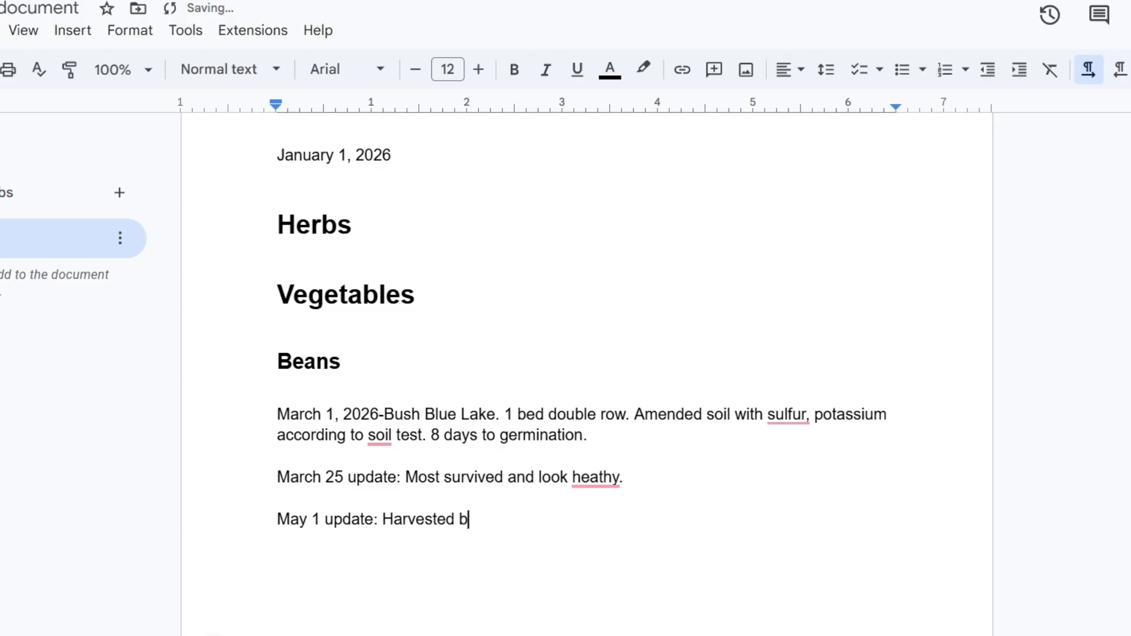
key("BackSpace")
type("1 quart")
key("BackSpace")
type("May 1")
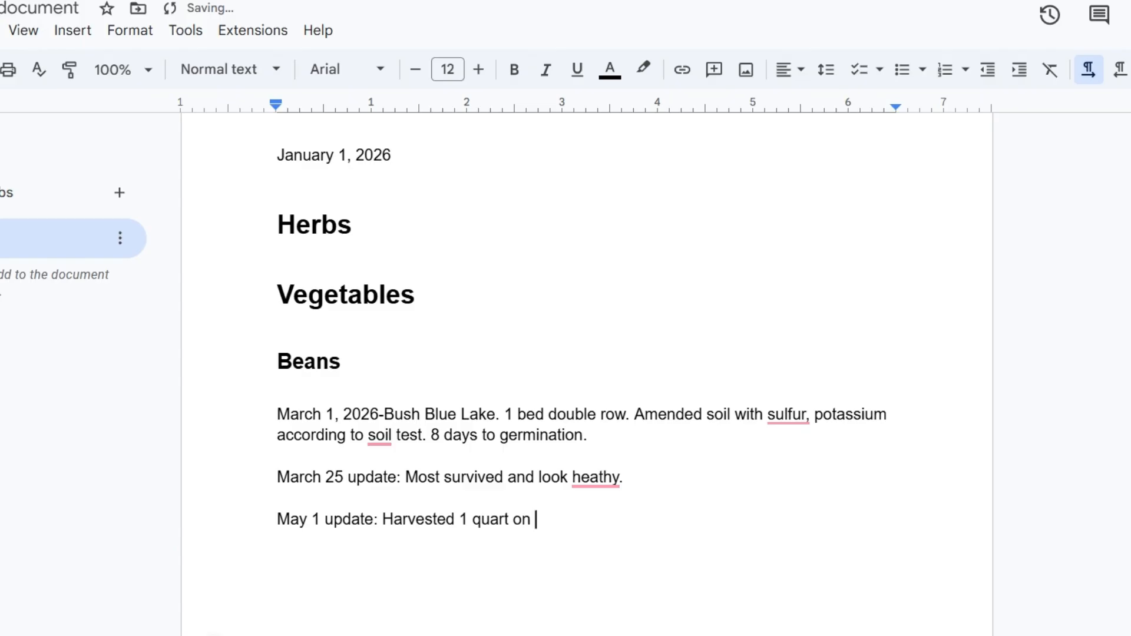
- Finish the May 1 update with ". Harvested one-half bushel on May 15."
type(". Har")
type("veste")
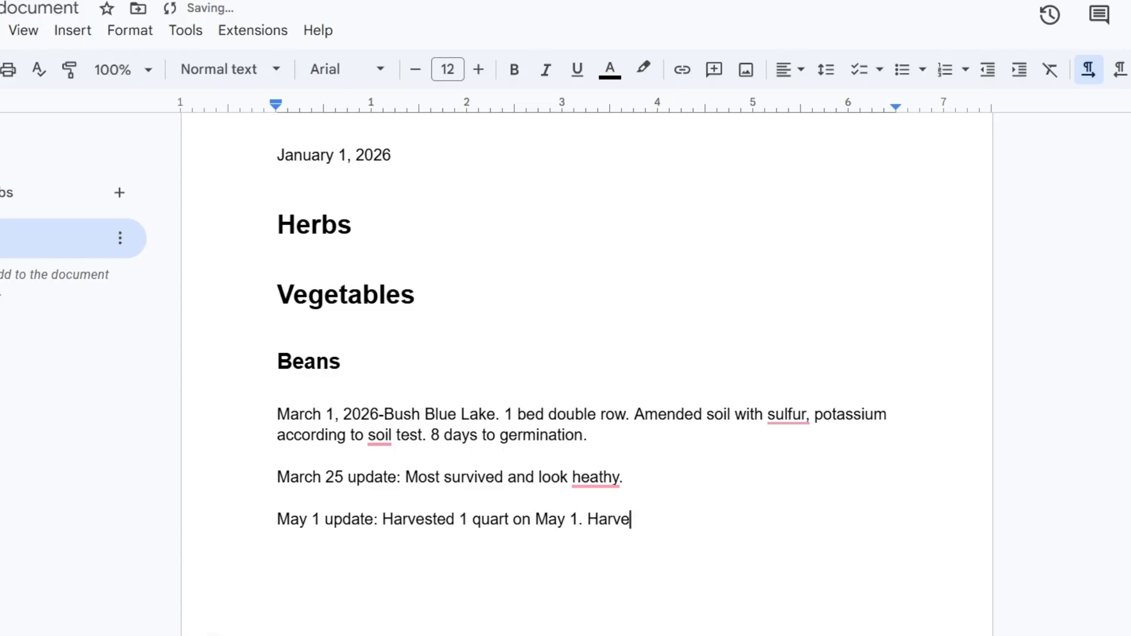
type("d one-half bb")
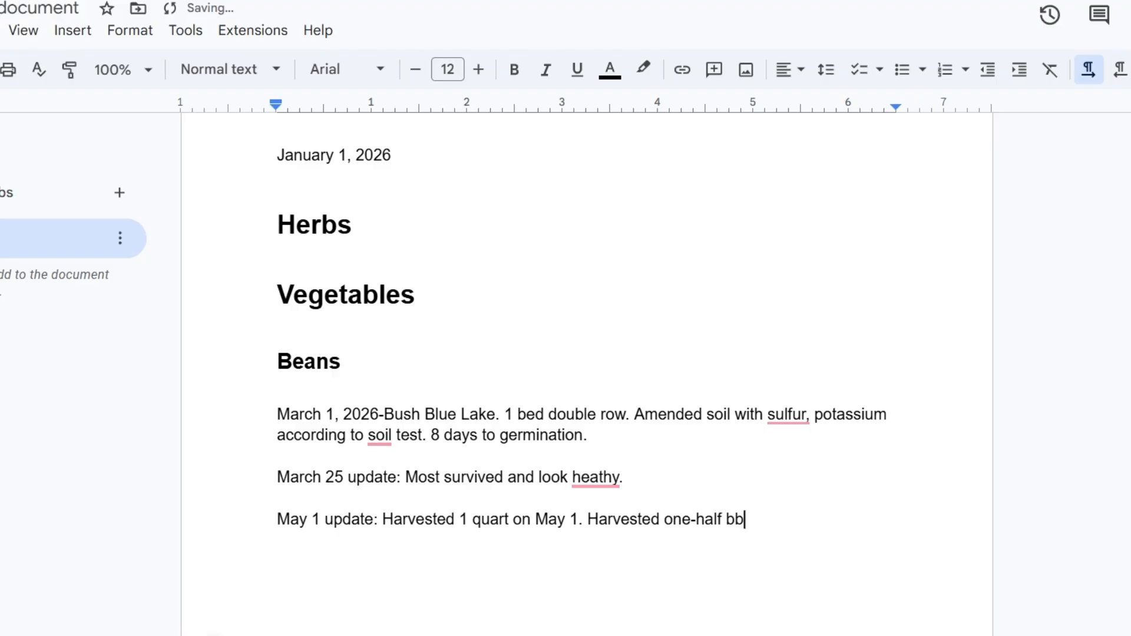
key("BackSpace")
type("ushel on May 15.")
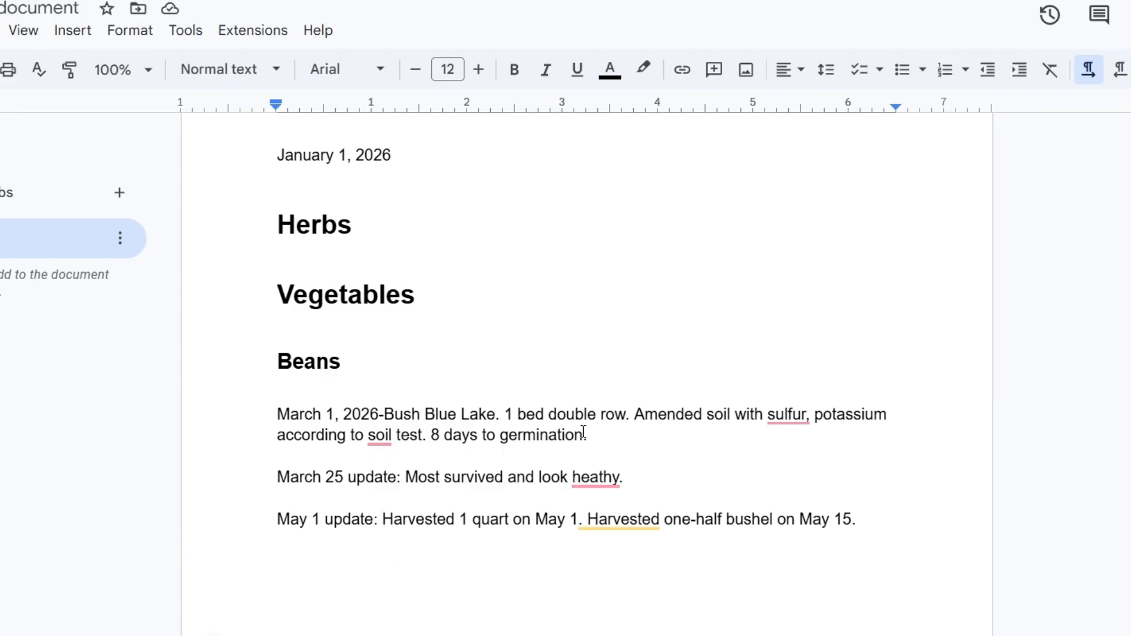
- Insert a new paragraph between the March 25 and May 1 updates and start it with "April 15, sprinkled"
left_click(643, 482)
key("Return")
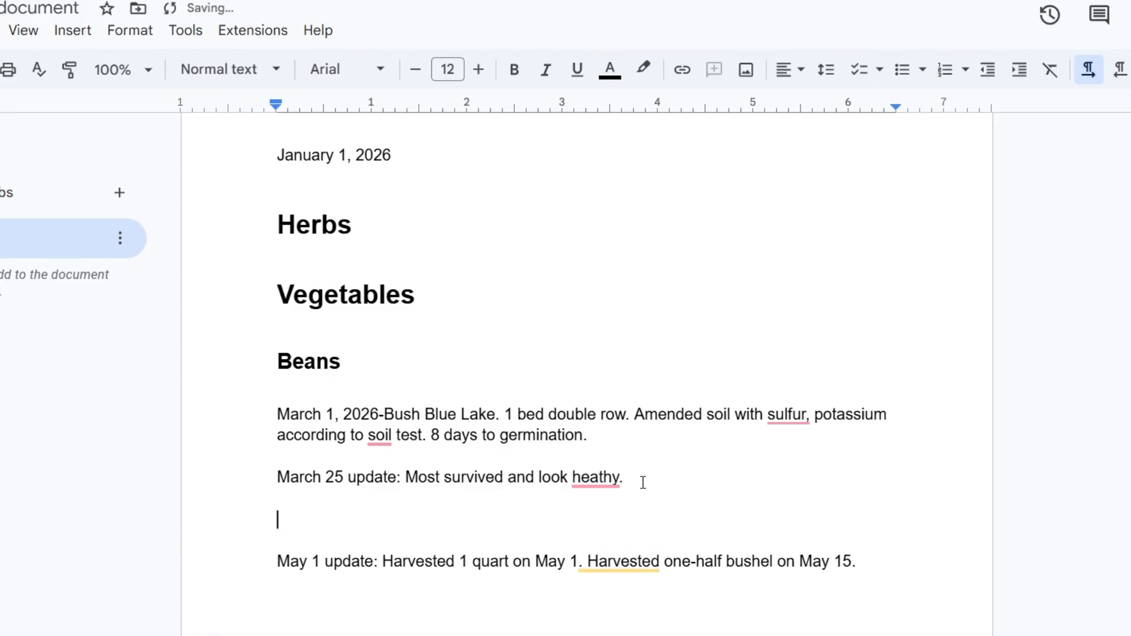
type("April 15, ")
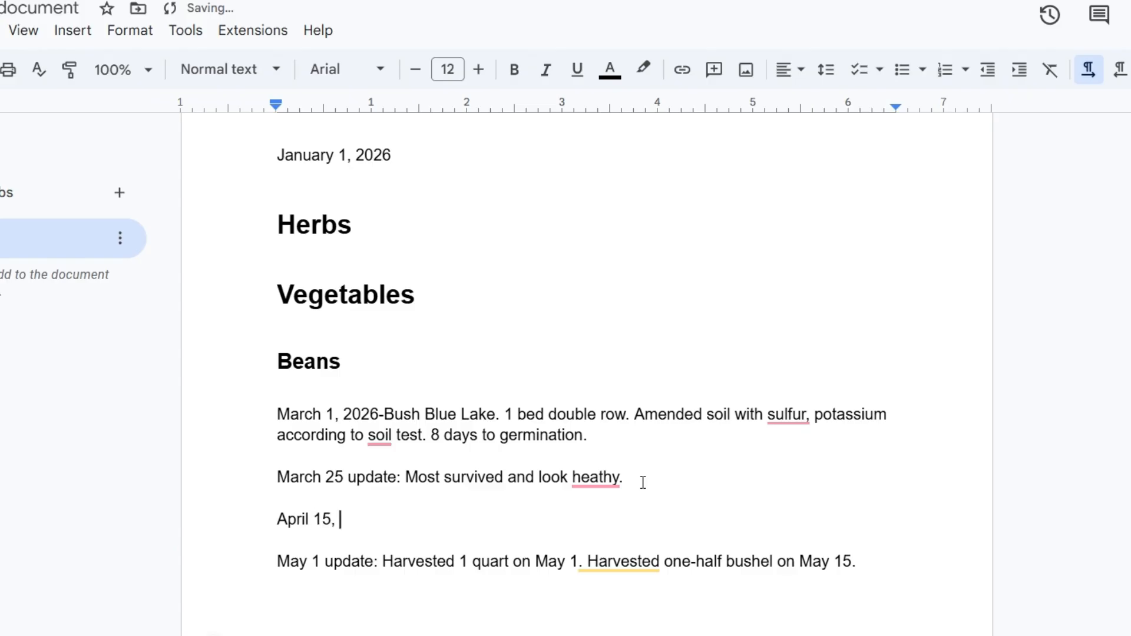
type("sprin")
type("led")
key("BackSpace")
key("BackSpace")
key("BackSpace")
type("kled ")
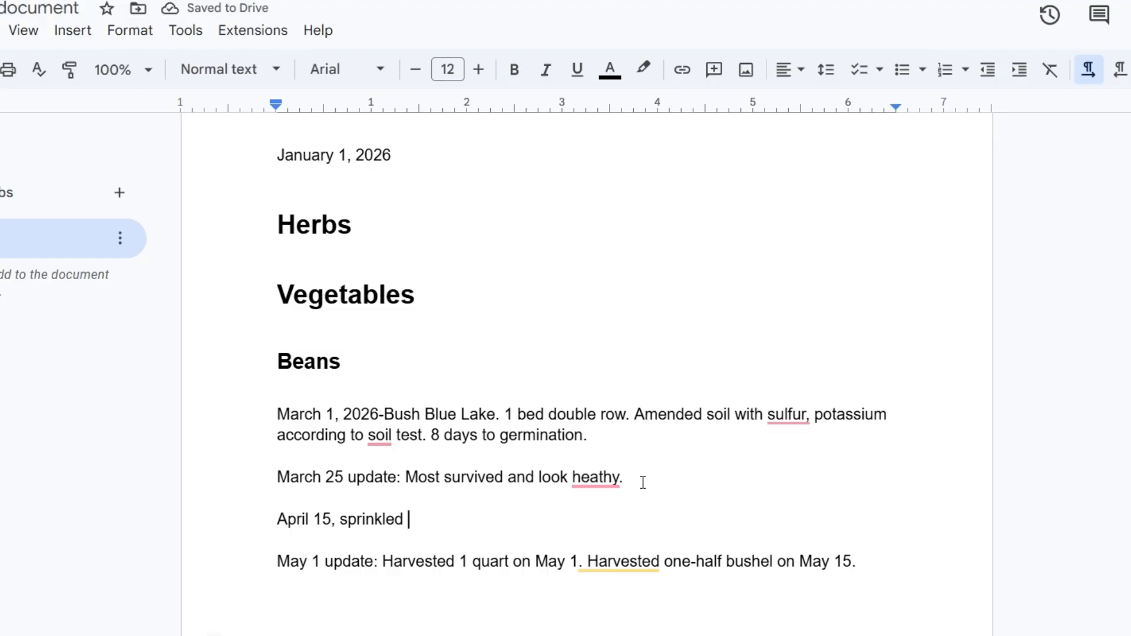
- Continue the April 15 entry with "sulfur powder because of disease. All recovered quickly"
type("sulfu")
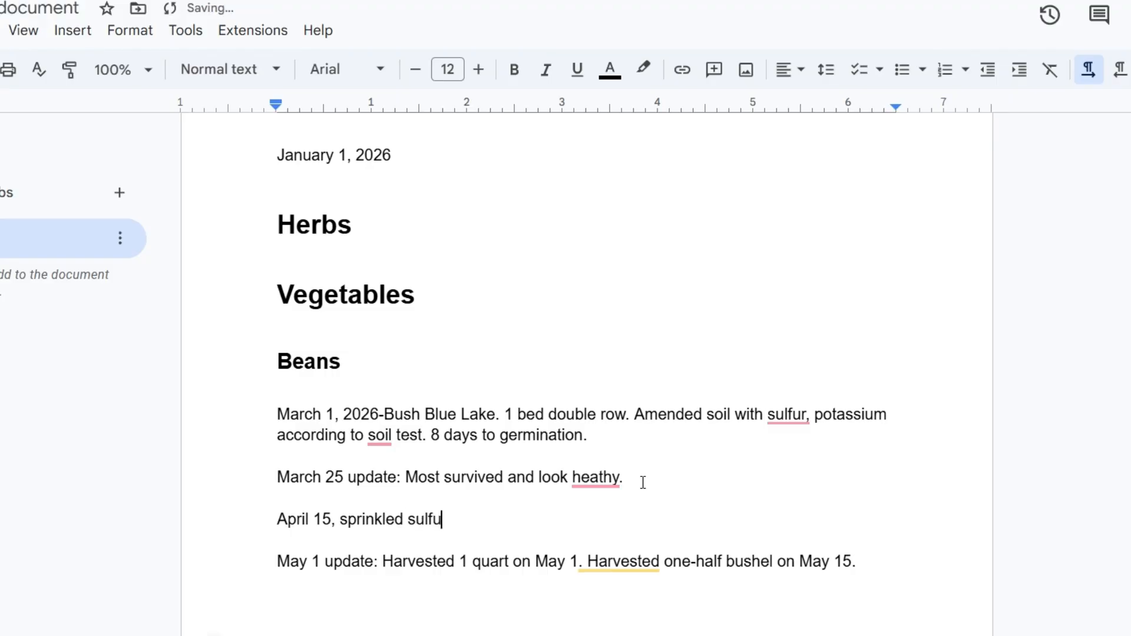
type("r powder because")
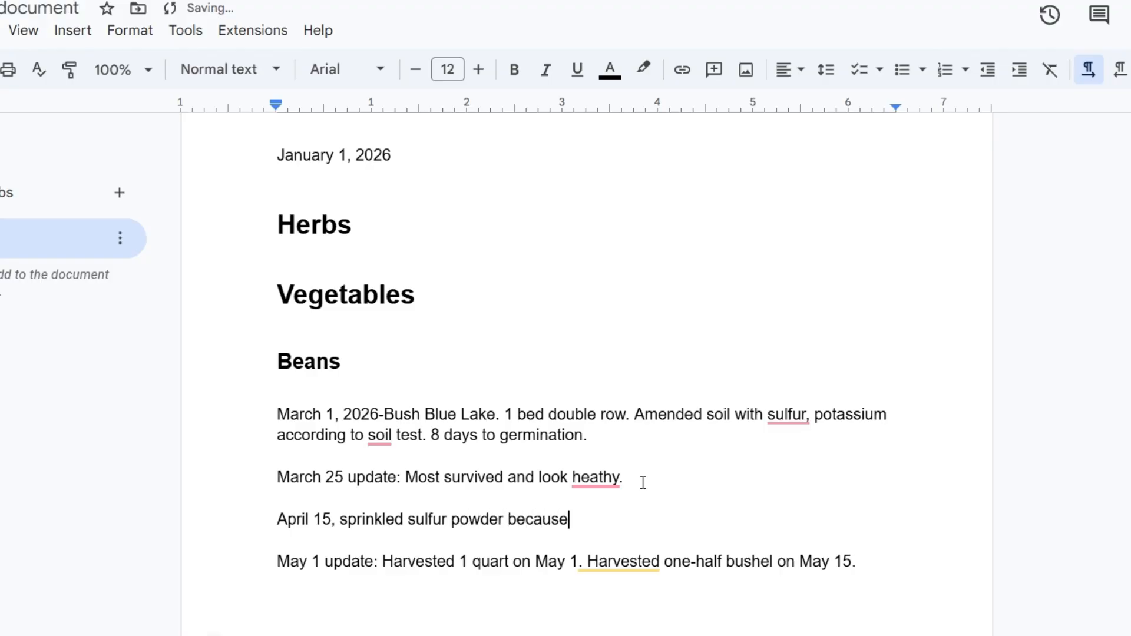
type(" of ")
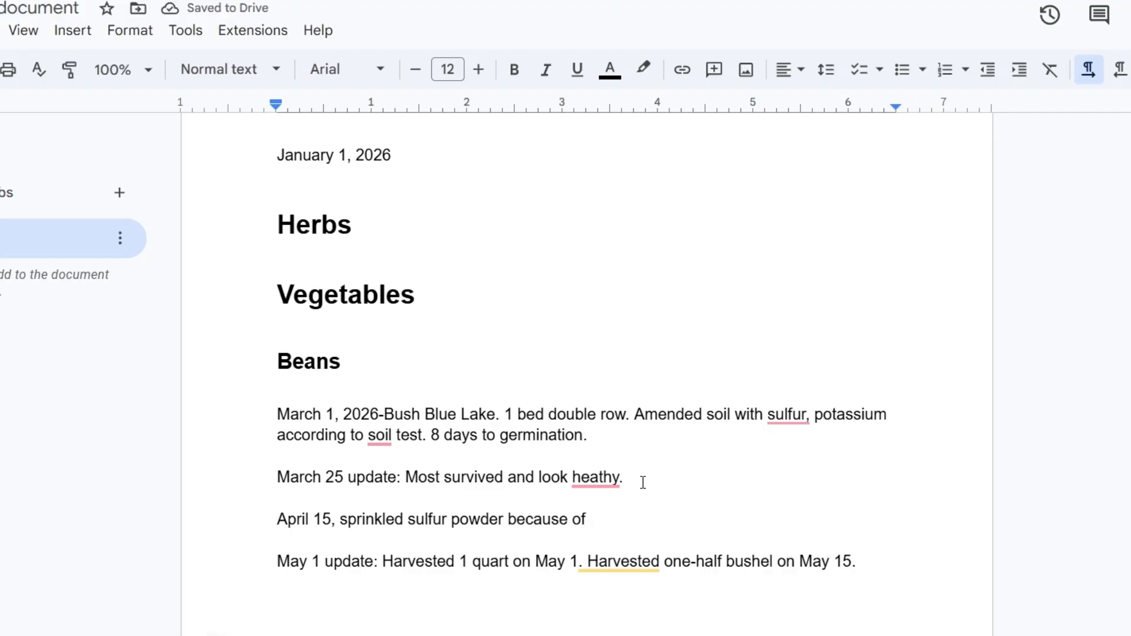
type("disease")
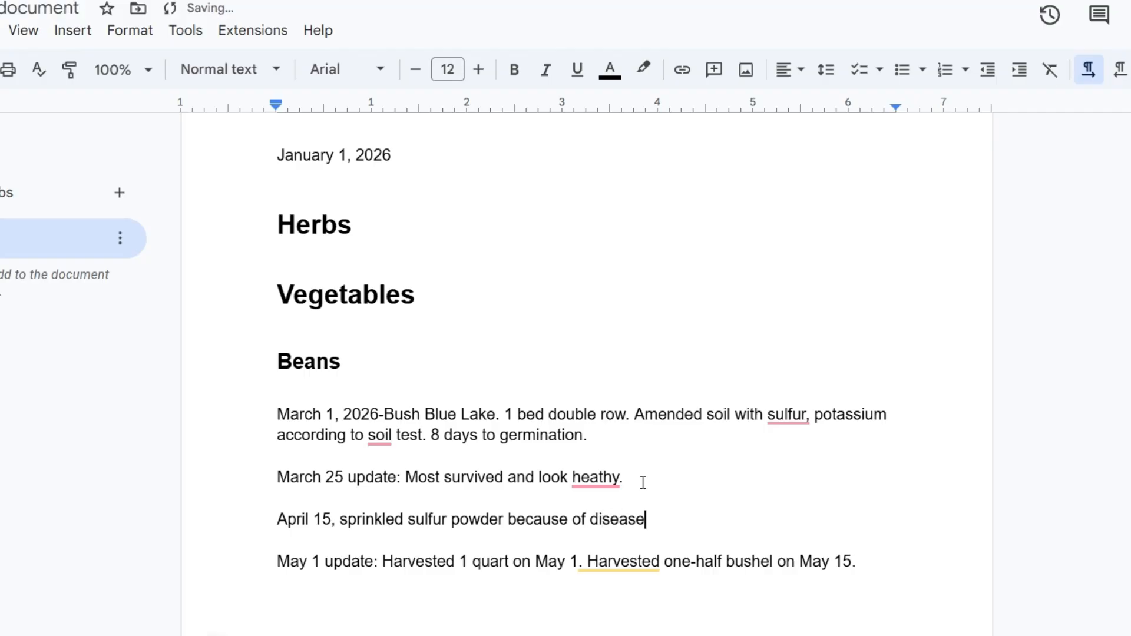
type(". All recovered ")
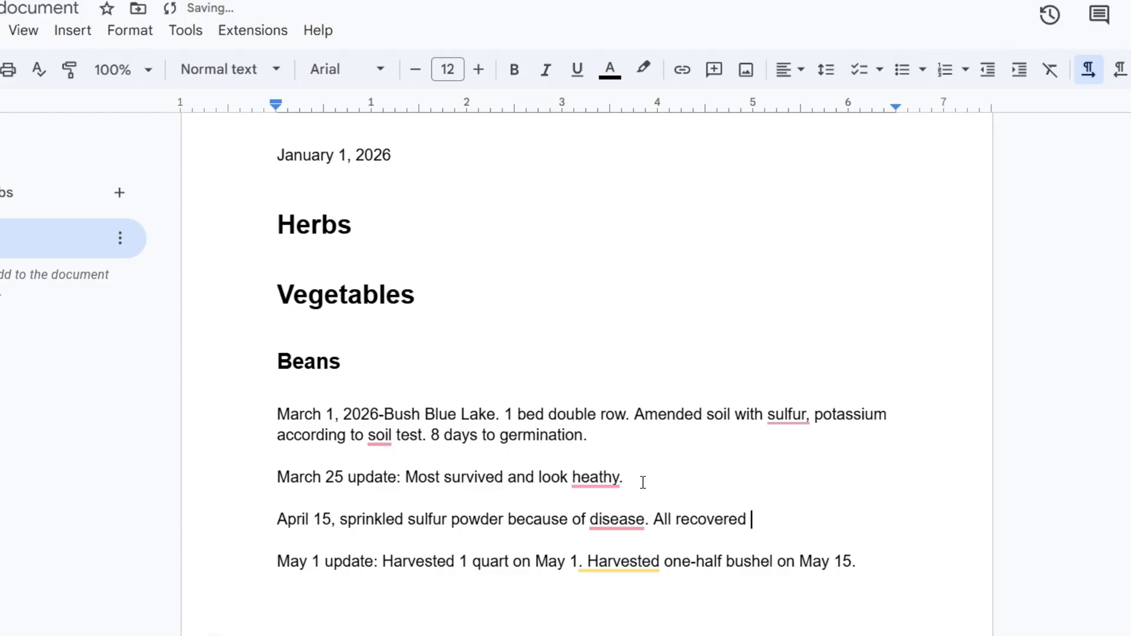
type("quickl")
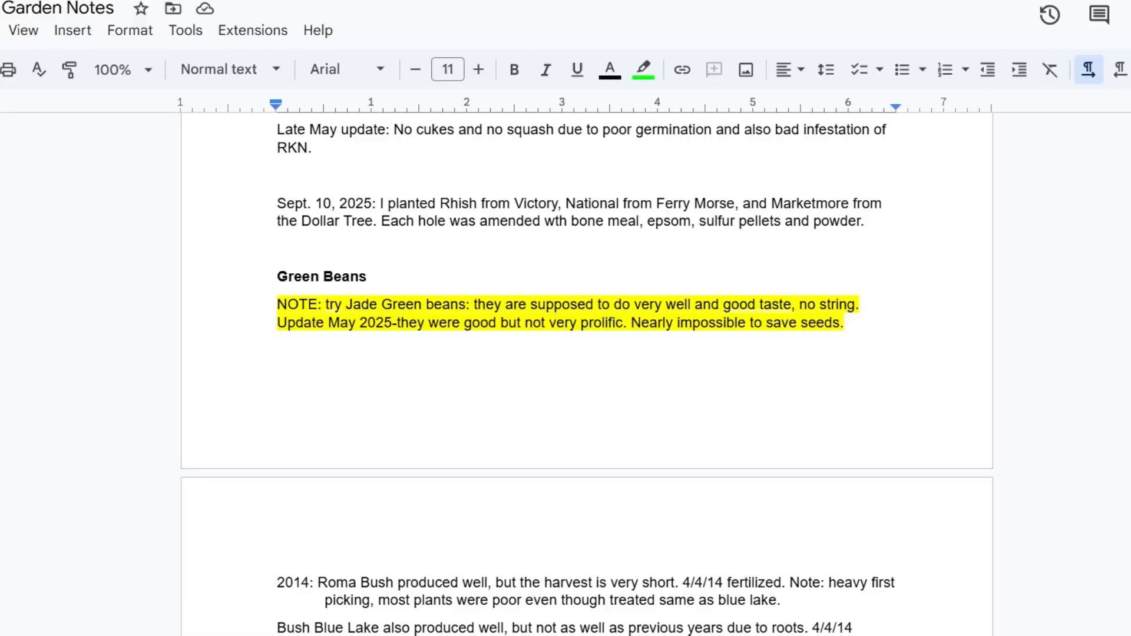
- Look through the yearly entries under Green Beans in the Garden Notes document
scroll(587, 354, "down", 2)
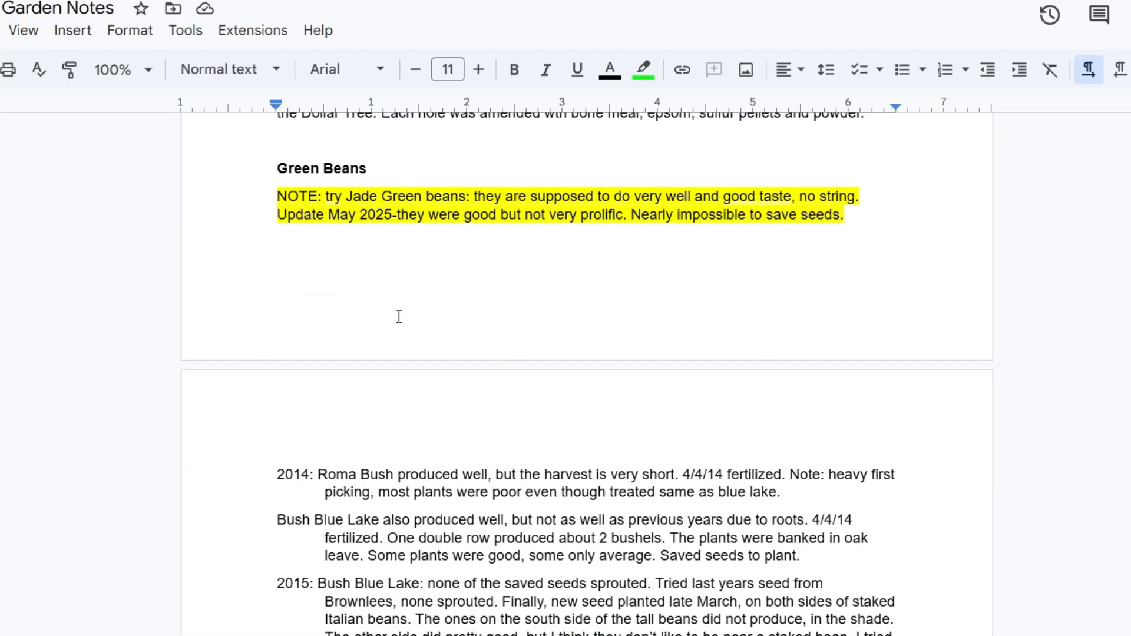